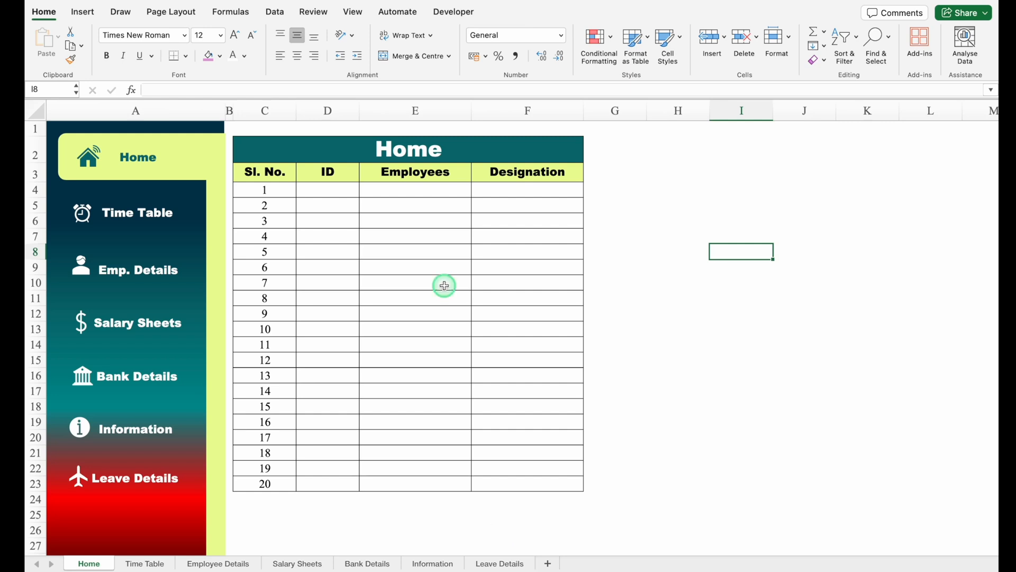
- Browse the workbook's navigation outline of sheets and objects, visiting the Time Table and Bank Details sheets from it
left_click(353, 13)
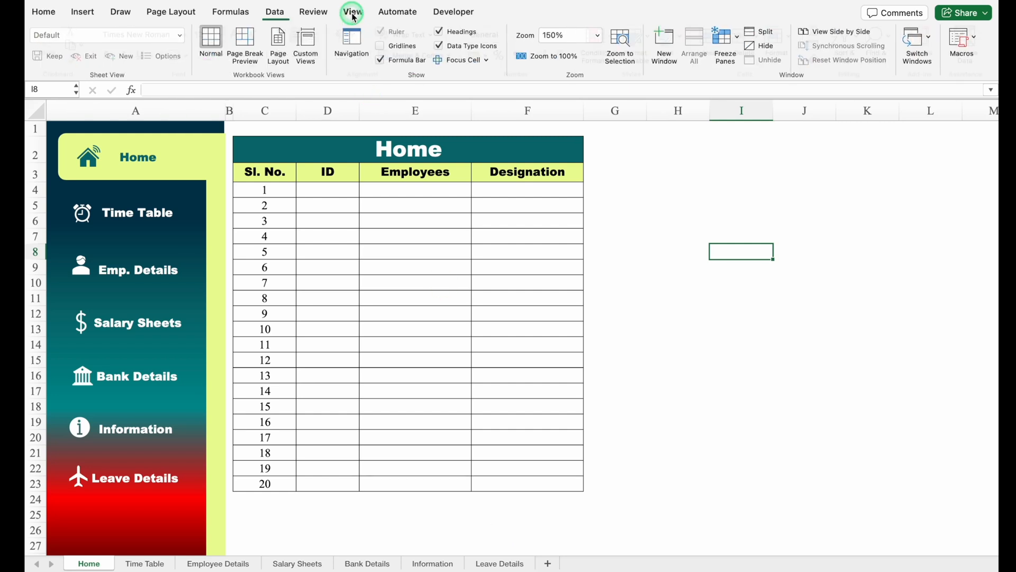
left_click(353, 42)
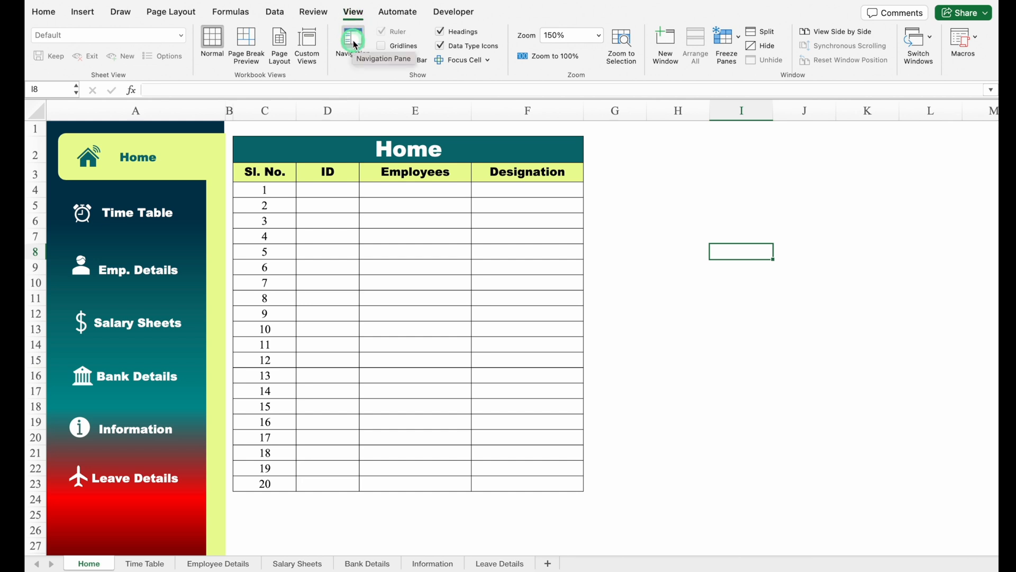
left_click(354, 42)
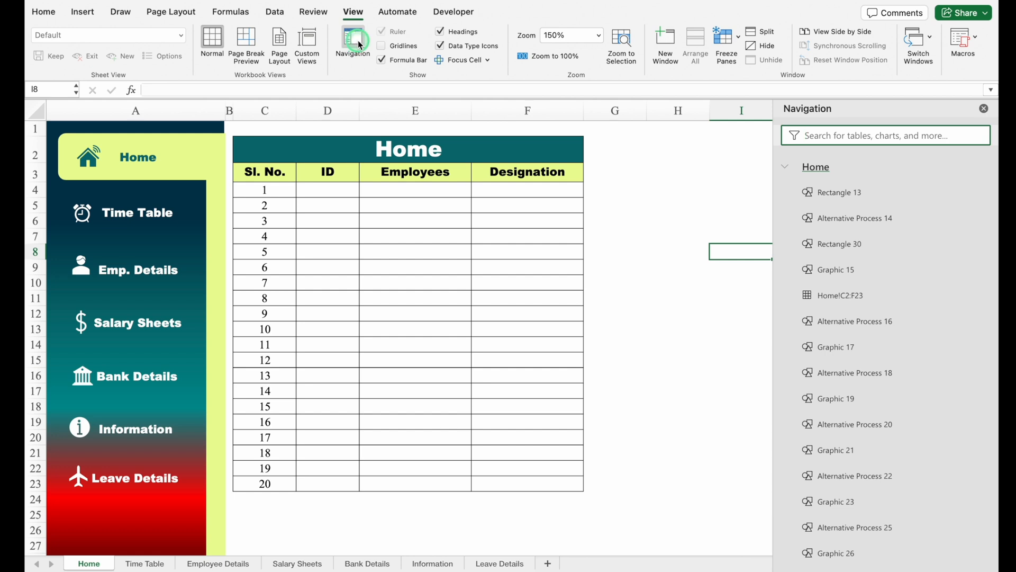
left_click(788, 168)
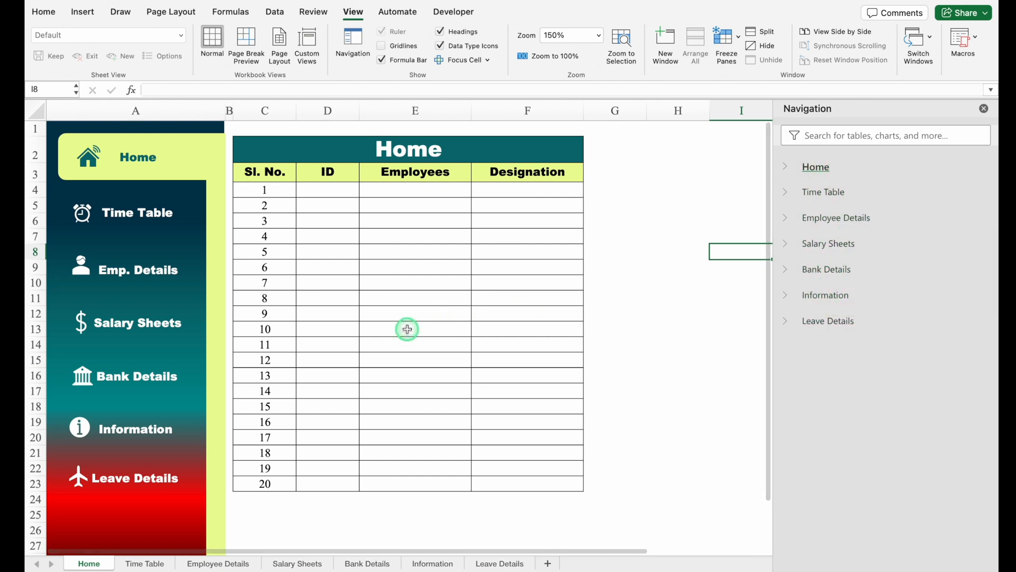
left_click(825, 192)
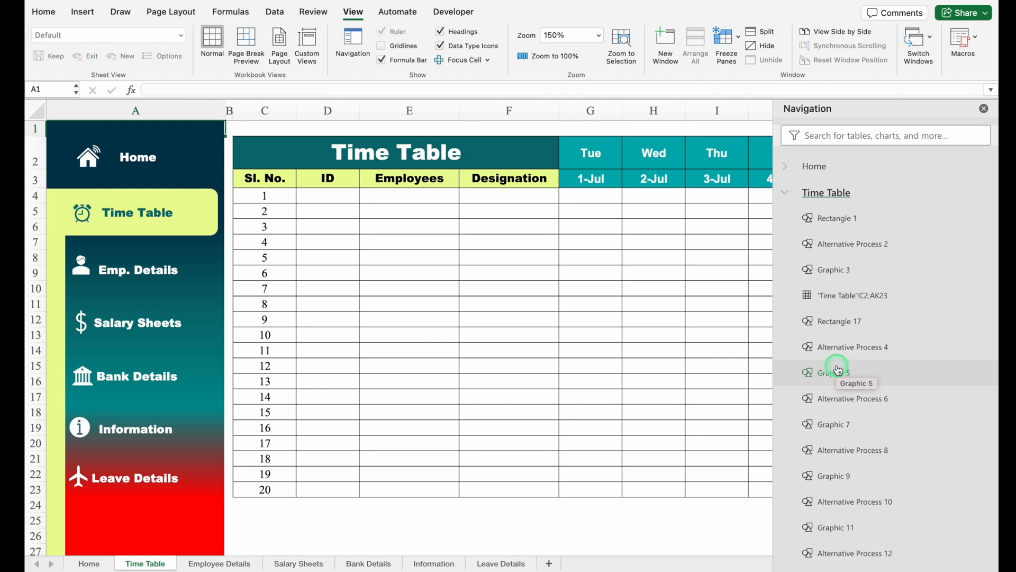
left_click(786, 194)
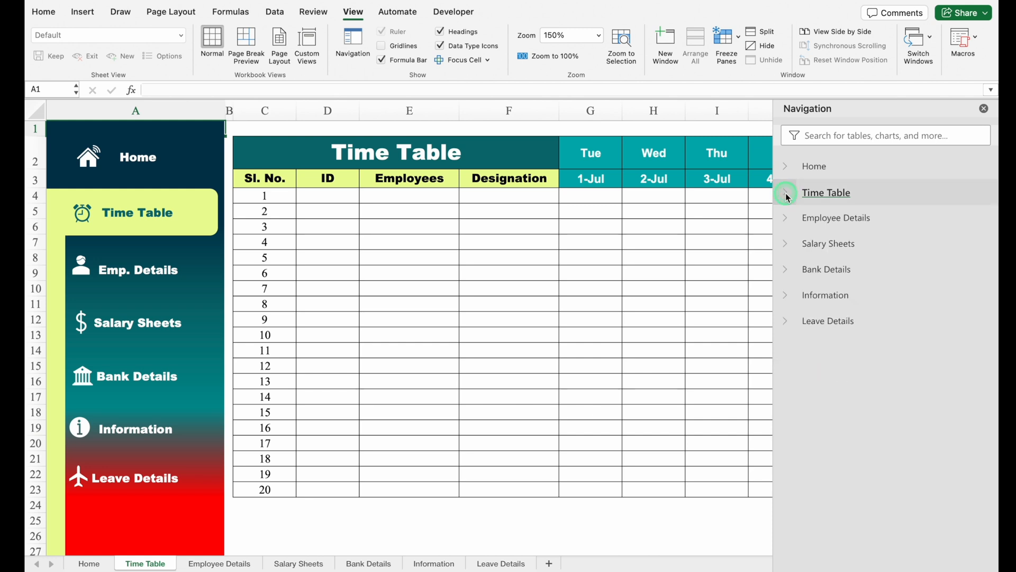
left_click(823, 271)
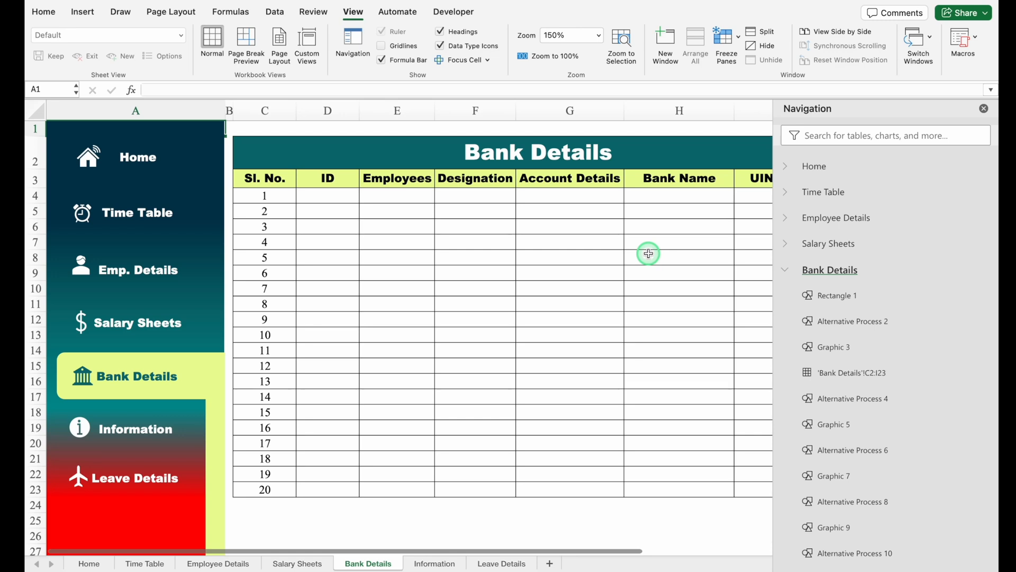
left_click(984, 108)
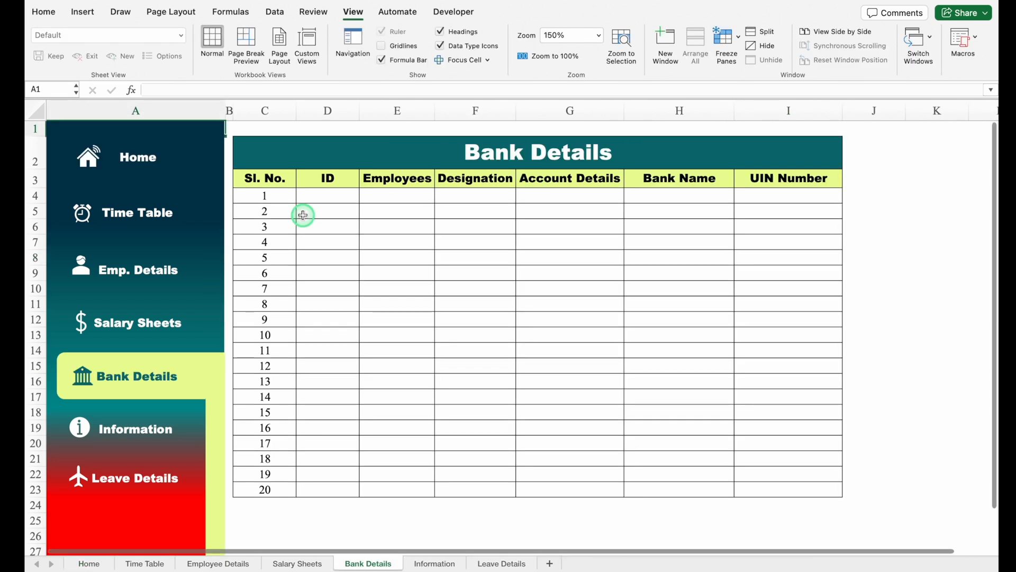
- Try the sidebar links by visiting the Home, Employee Details and Leave Details sheets, ending on the Home sheet
left_click(136, 165)
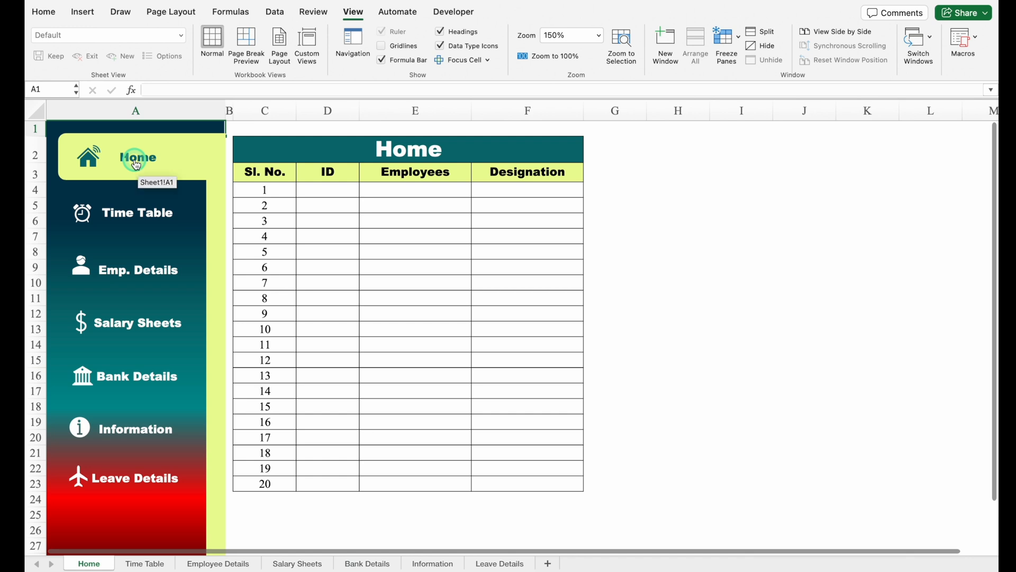
left_click(134, 275)
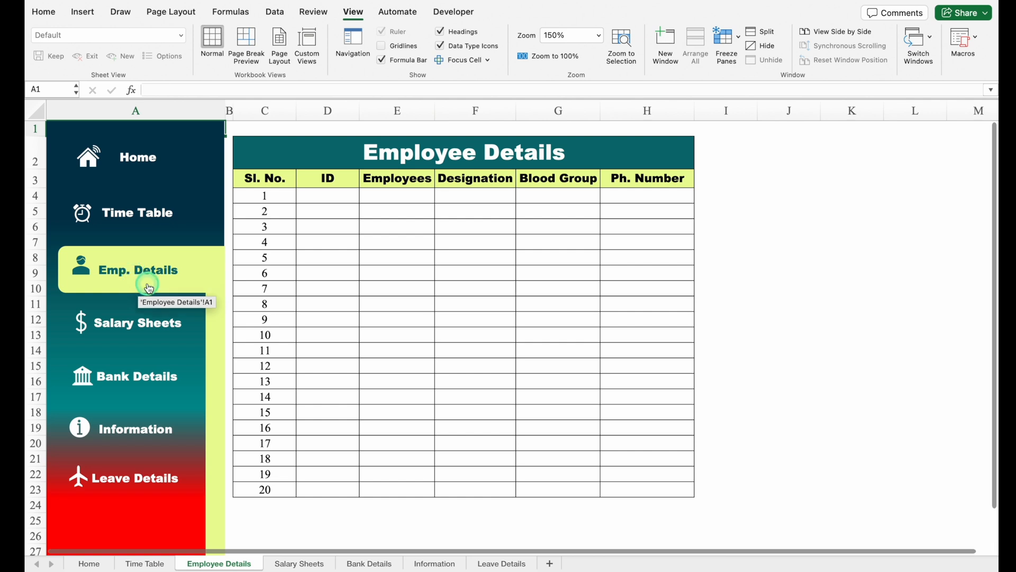
left_click(127, 479)
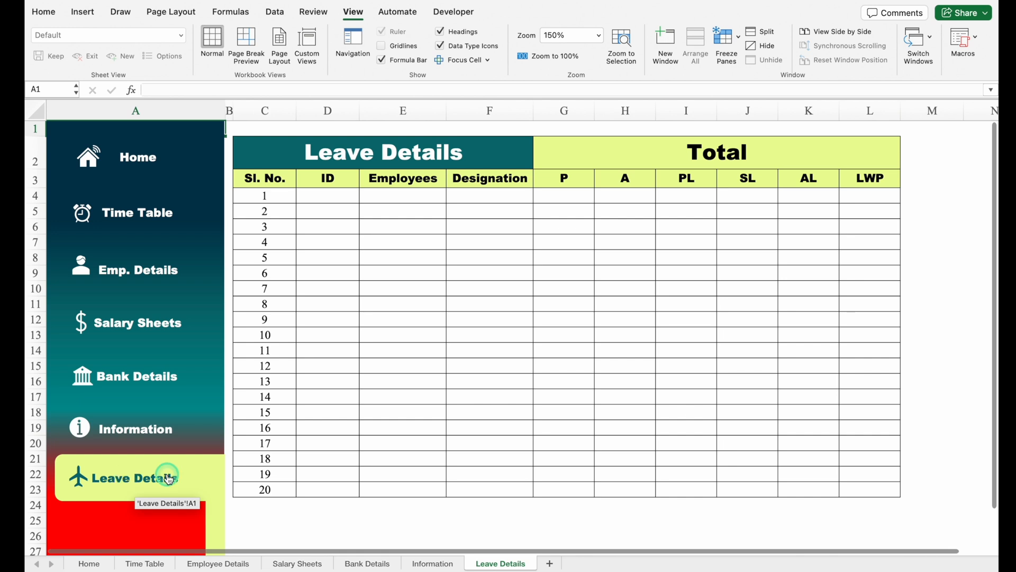
left_click(138, 164)
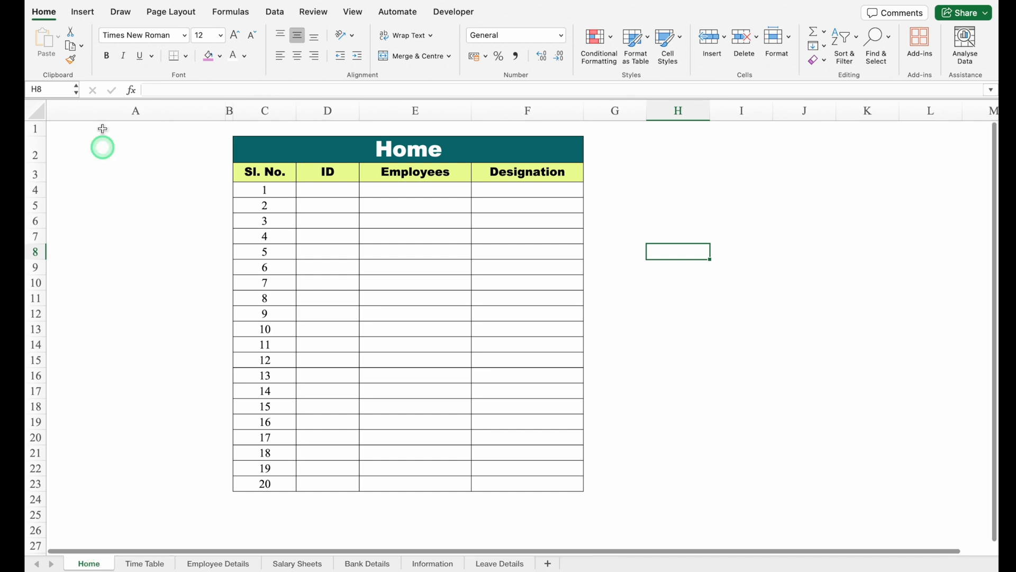
- Insert a rectangle on the Home sheet and resize it to about 6.19" high by 2.52" wide, covering column A down to row 27
left_click(82, 13)
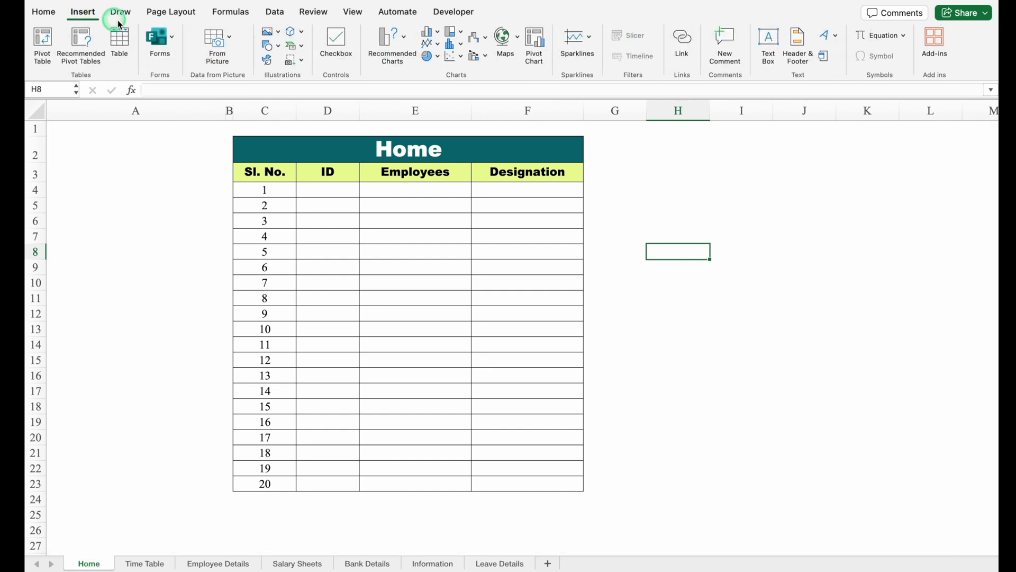
left_click(278, 47)
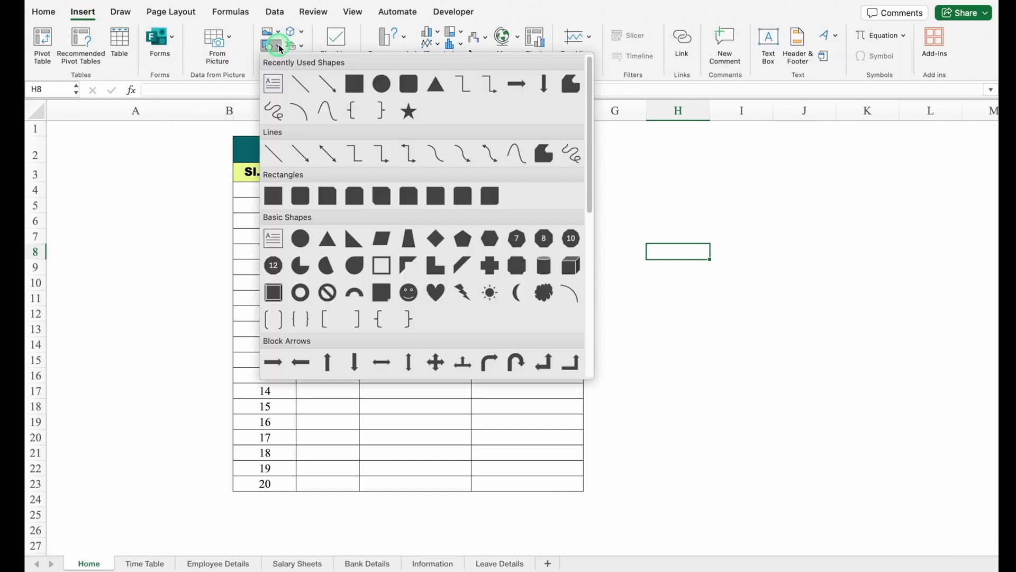
left_click(358, 86)
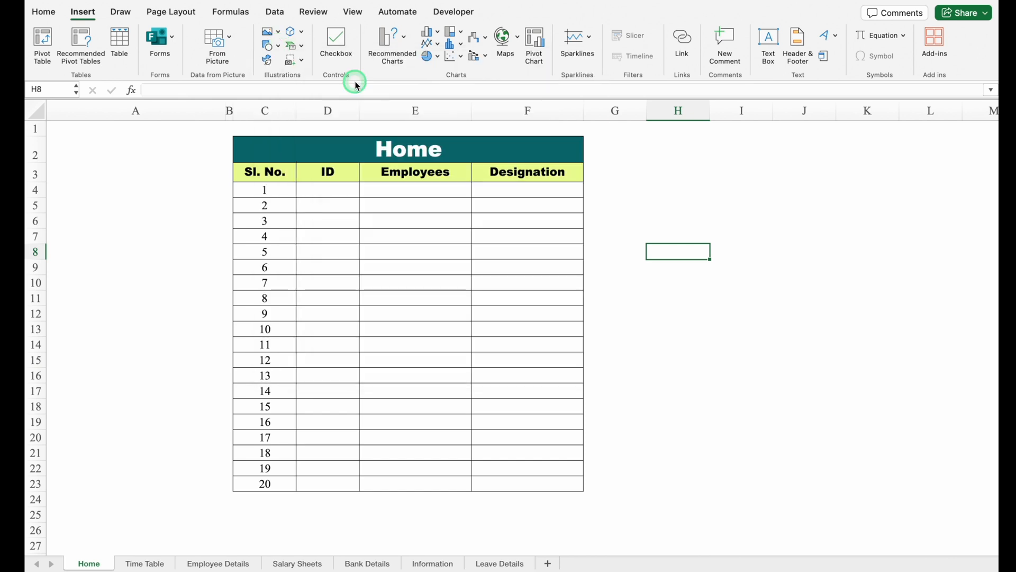
left_click(110, 150)
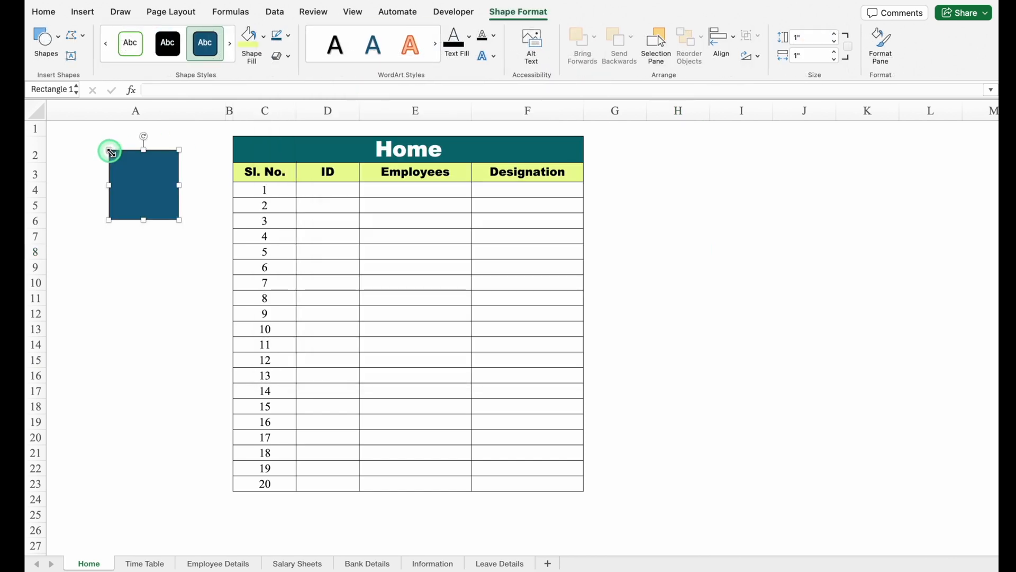
left_click_drag(132, 168, 223, 154)
mouse_move(136, 192)
left_mouse_down()
mouse_move(136, 534)
mouse_move(150, 182)
left_mouse_up()
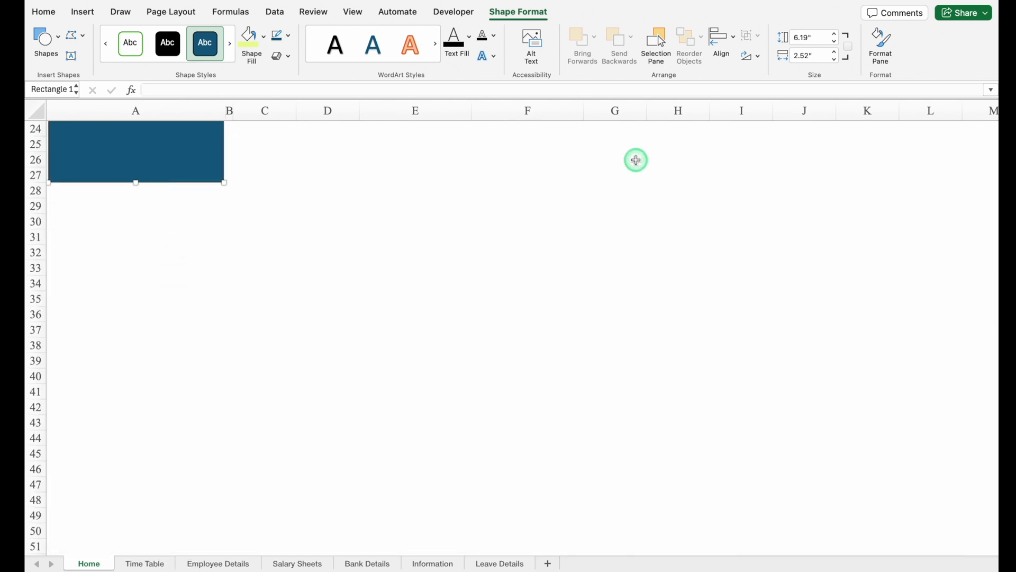
scroll(984, 204, "up", 10)
scroll(984, 203, "up", 2)
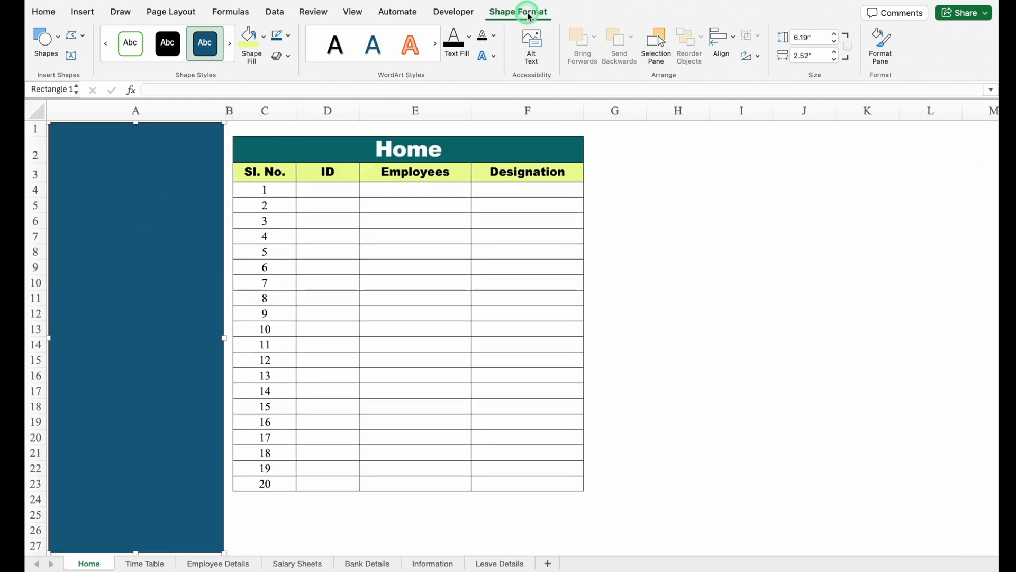
- Fill the sidebar rectangle with dark teal and apply the dark top-to-bottom linear gradient variation
left_click(267, 40)
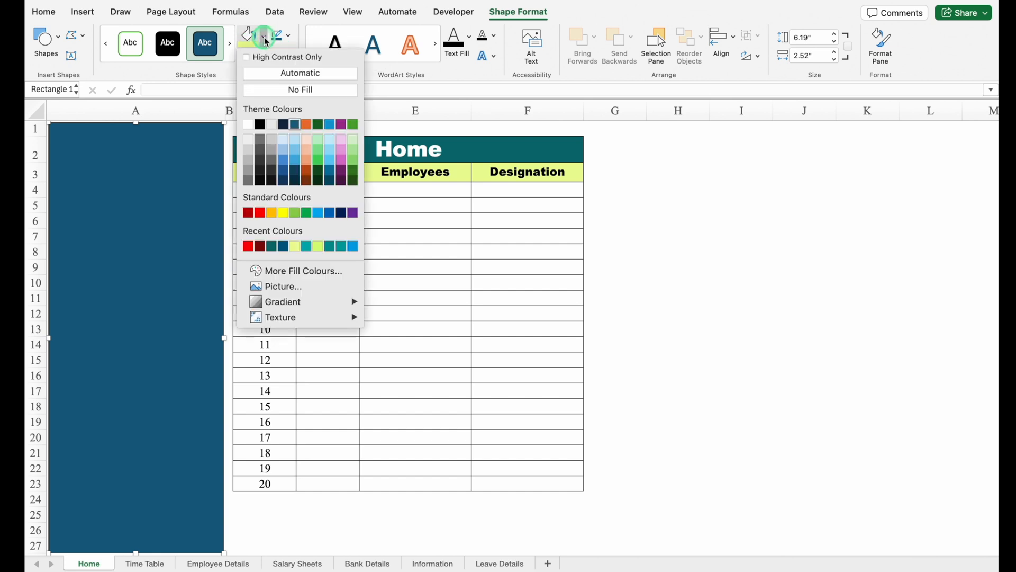
left_click(273, 247)
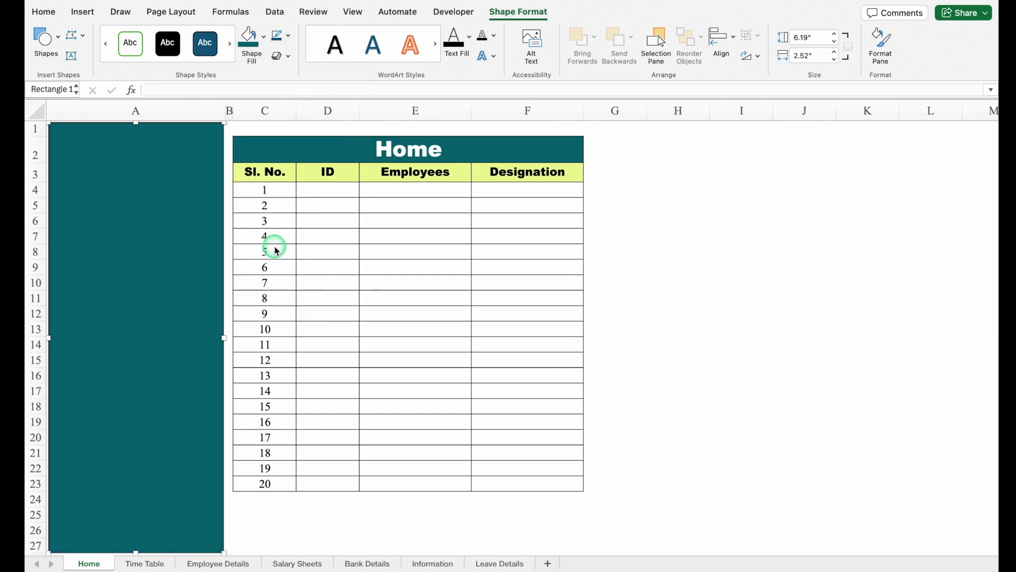
left_click(266, 38)
mouse_move(318, 301)
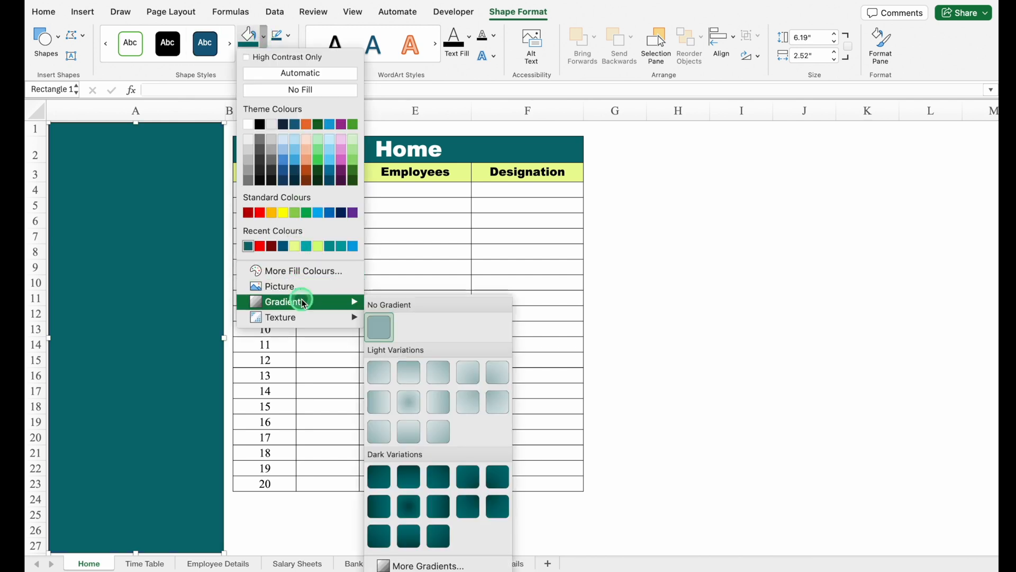
left_click(411, 475)
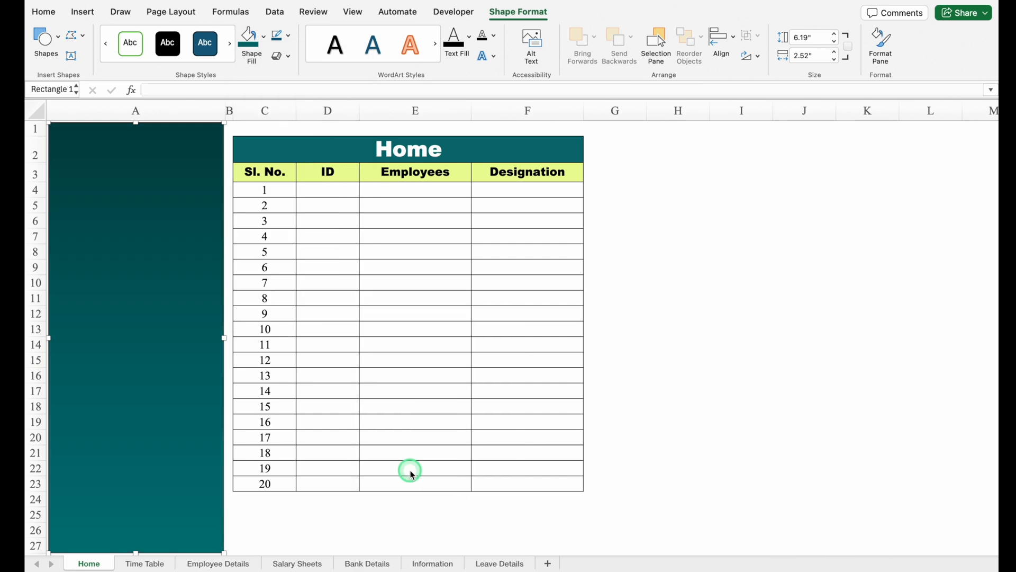
- Open the detailed gradient settings for the sidebar rectangle and darken the 0% gradient stop to a near-black teal
left_click(263, 37)
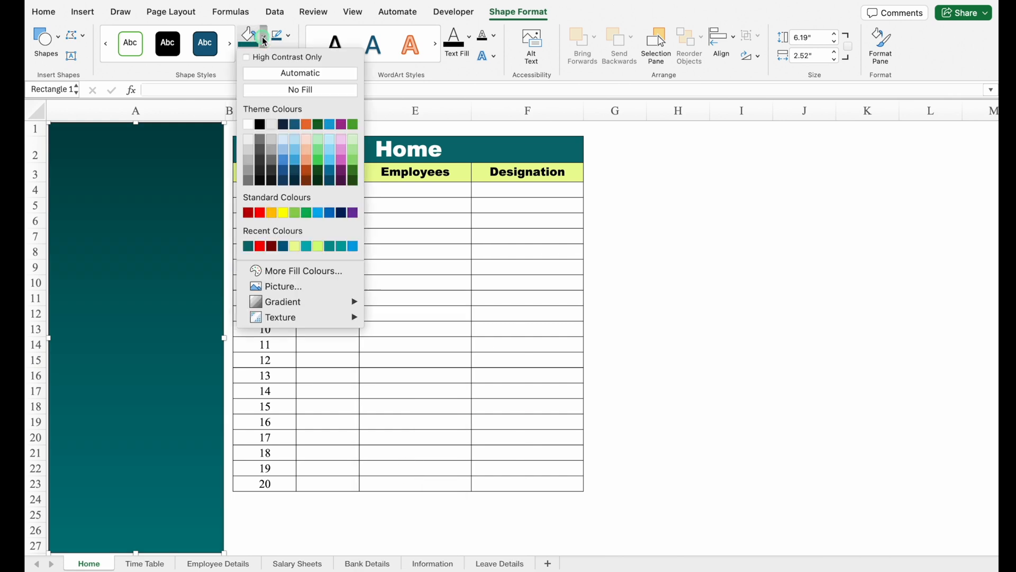
mouse_move(294, 300)
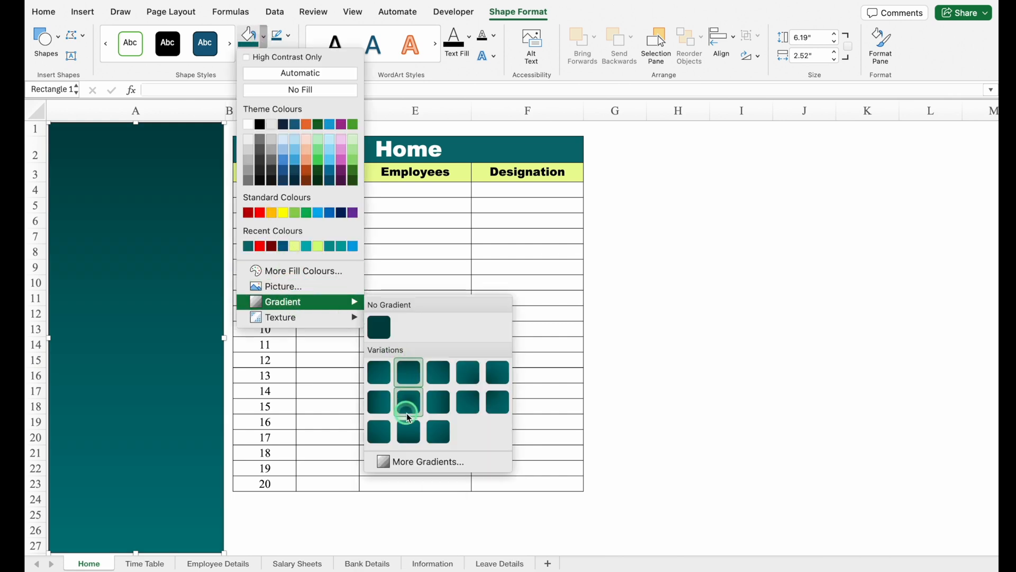
left_click(430, 461)
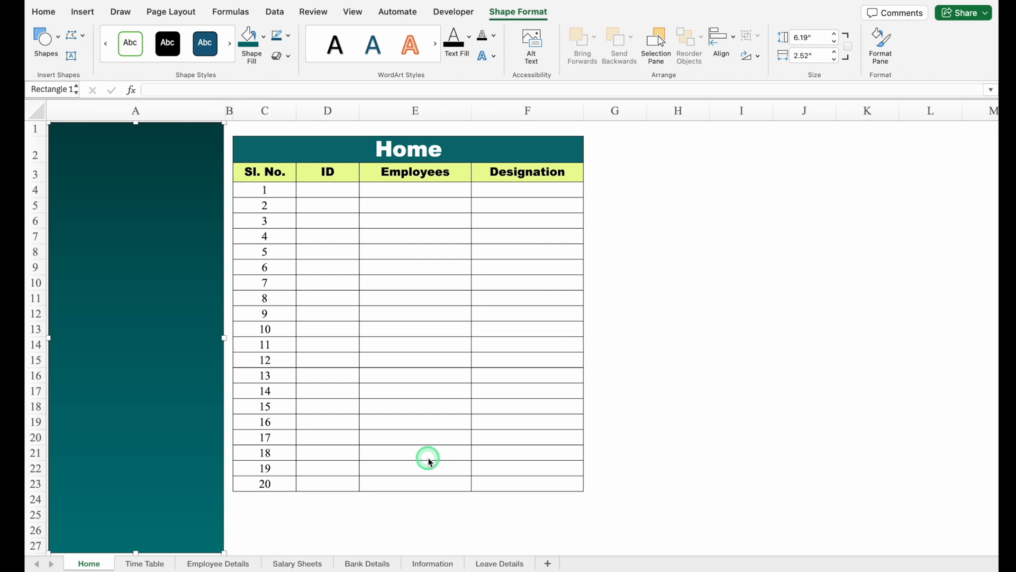
left_click(824, 389)
left_click(988, 408)
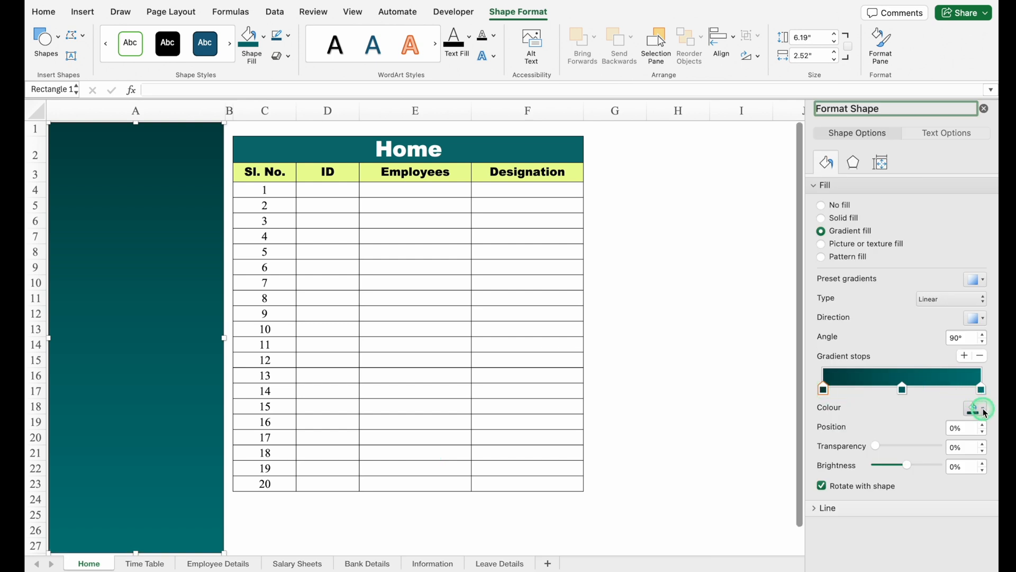
left_click(978, 402)
mouse_move(567, 230)
left_mouse_down()
mouse_move(544, 232)
mouse_move(553, 231)
left_mouse_up()
left_click(561, 312)
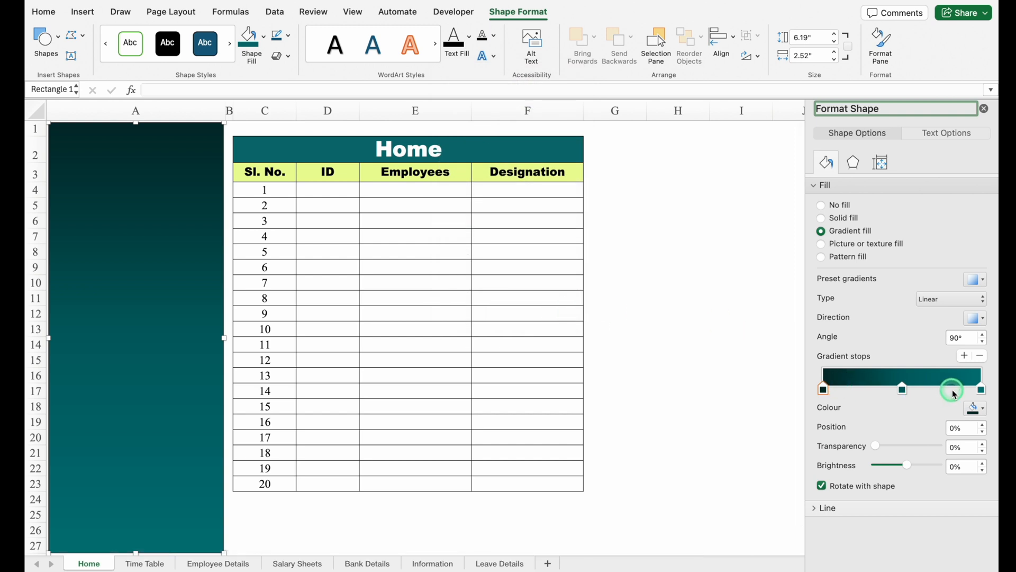
- Add a gradient stop at 27% and darken its colour to a near-black teal
left_click(868, 387)
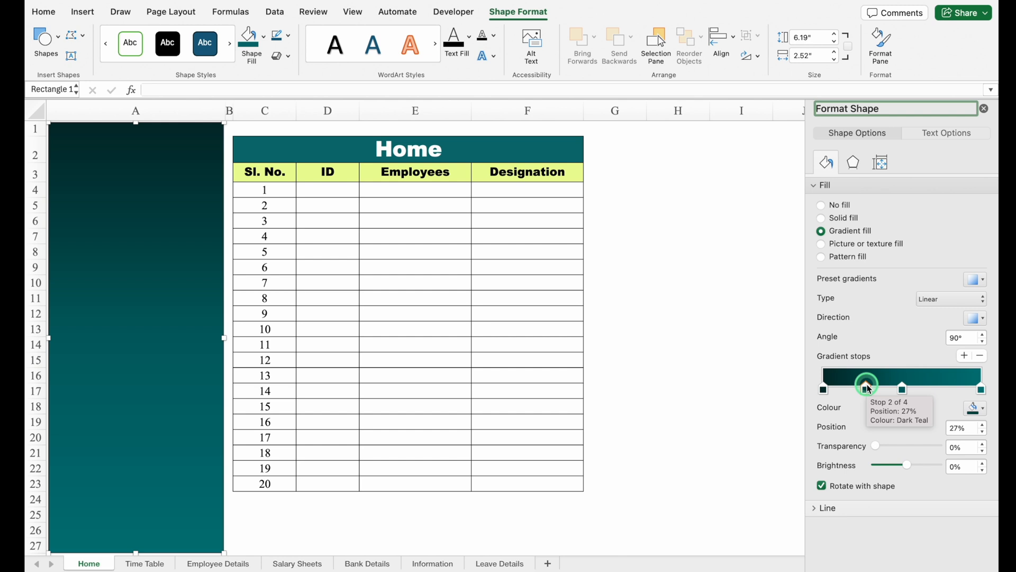
left_click(976, 408)
left_click(957, 393)
left_click_drag(541, 233, 548, 231)
left_click(556, 311)
- Lighten the colour of the 50% gradient stop to a slightly brighter teal
left_click(902, 389)
left_click(975, 410)
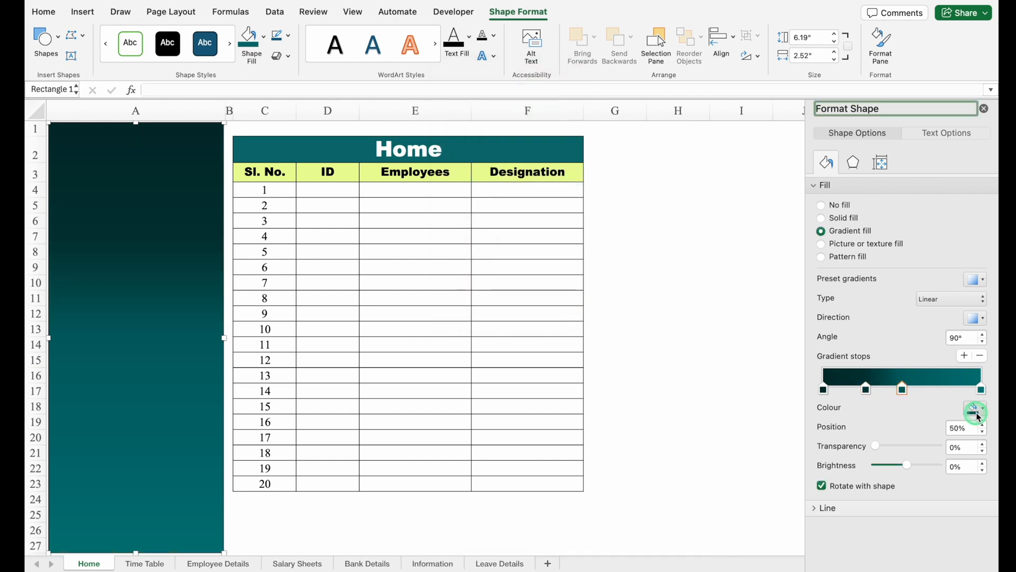
left_click(927, 390)
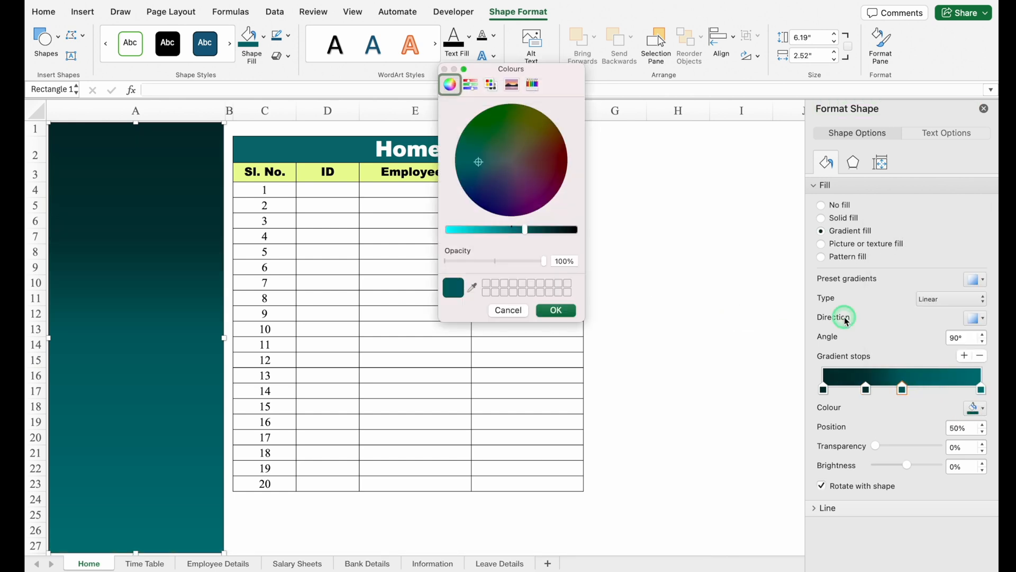
left_click_drag(538, 231, 518, 230)
left_click(555, 310)
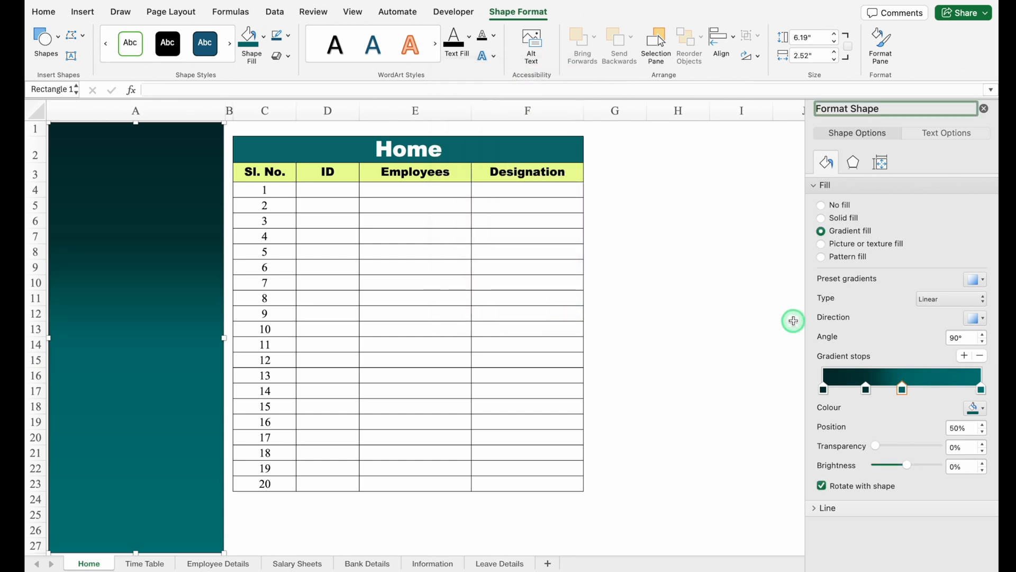
- Add a gradient stop at 72% and give it a brighter teal colour
left_click(937, 389)
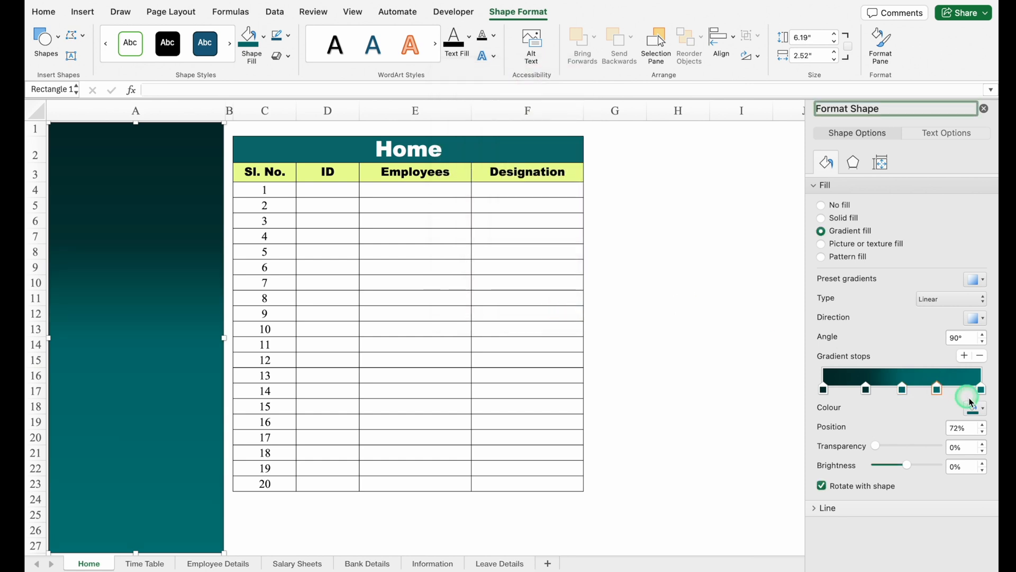
left_click(976, 408)
left_click(944, 390)
left_click_drag(527, 229, 507, 229)
left_click(561, 310)
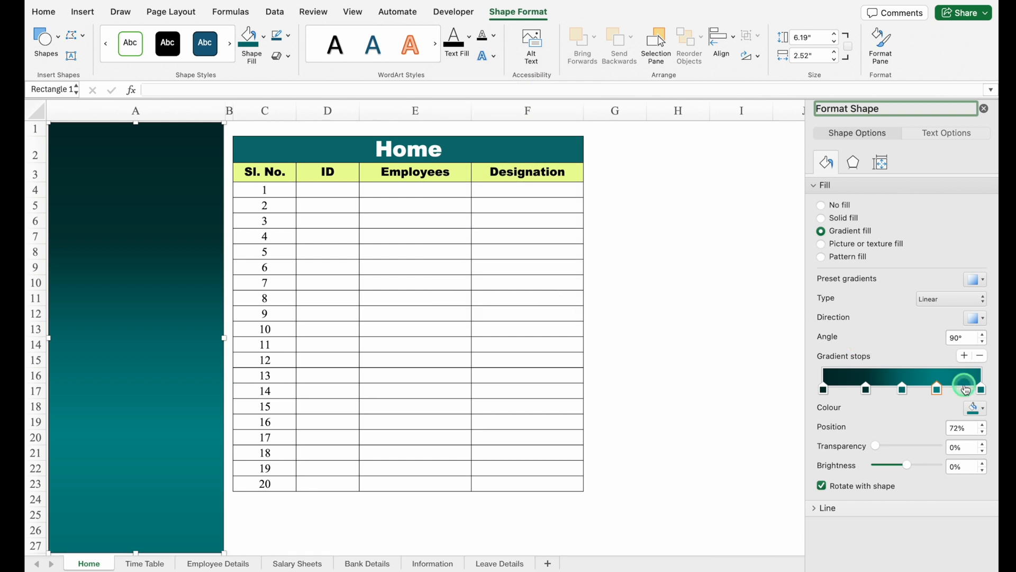
- Add a gradient stop between 72% and 100%, colour it and the 100% stop red, and close the shape formatting settings
left_click(966, 390)
left_click(983, 409)
left_click(943, 365)
left_click(982, 390)
left_click(977, 409)
left_click(884, 365)
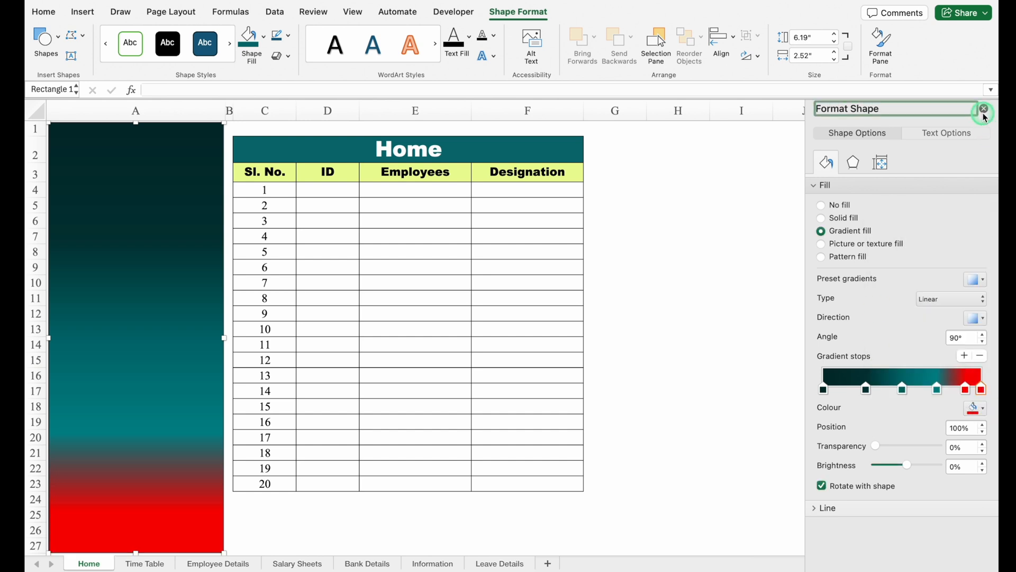
left_click(985, 110)
left_click(800, 270)
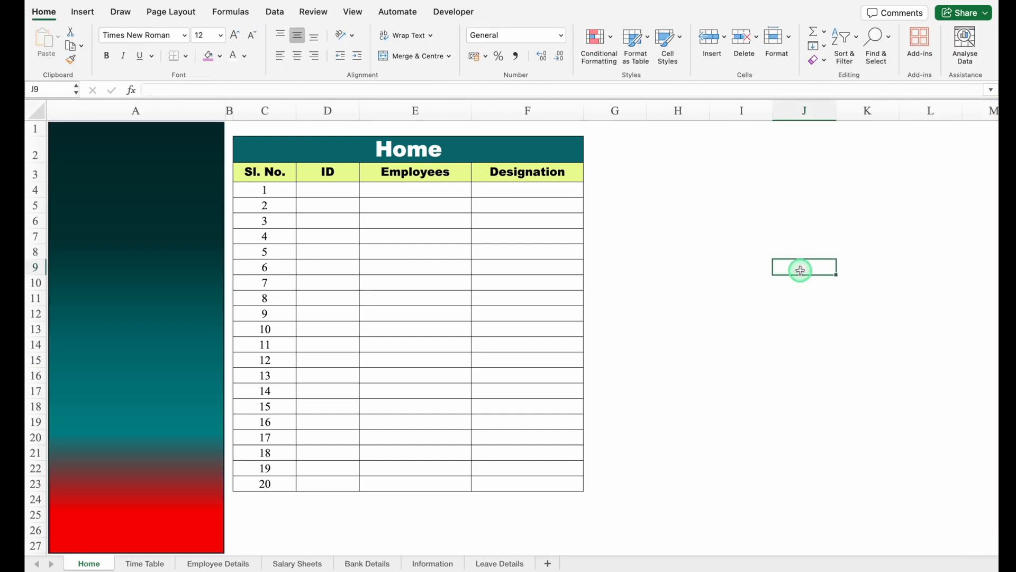
- Add a rounded flowchart Alternate Process shape near the top of the gradient sidebar, 0.67 by 1 inch
left_click(87, 13)
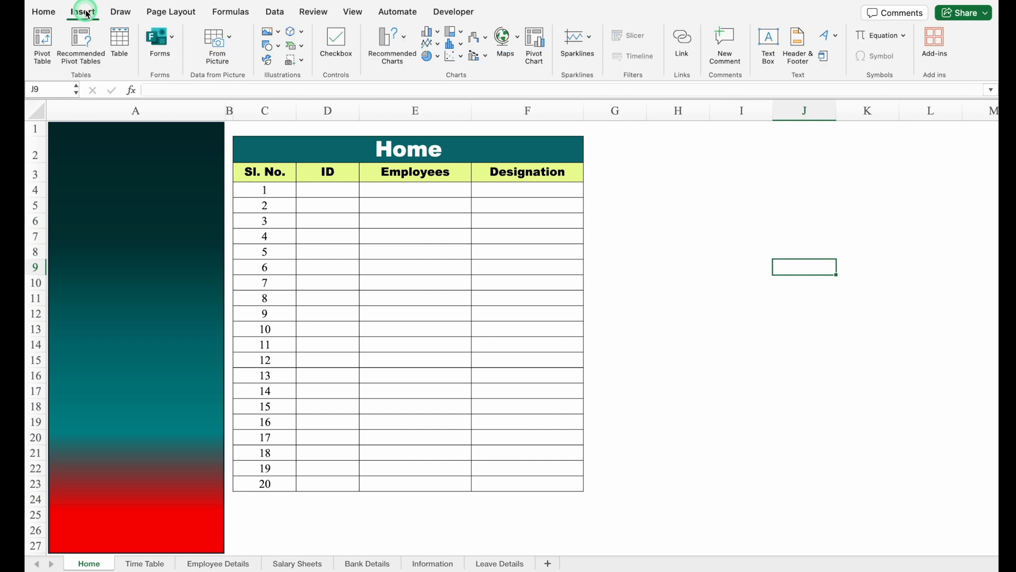
left_click(271, 45)
left_click_drag(593, 139, 592, 249)
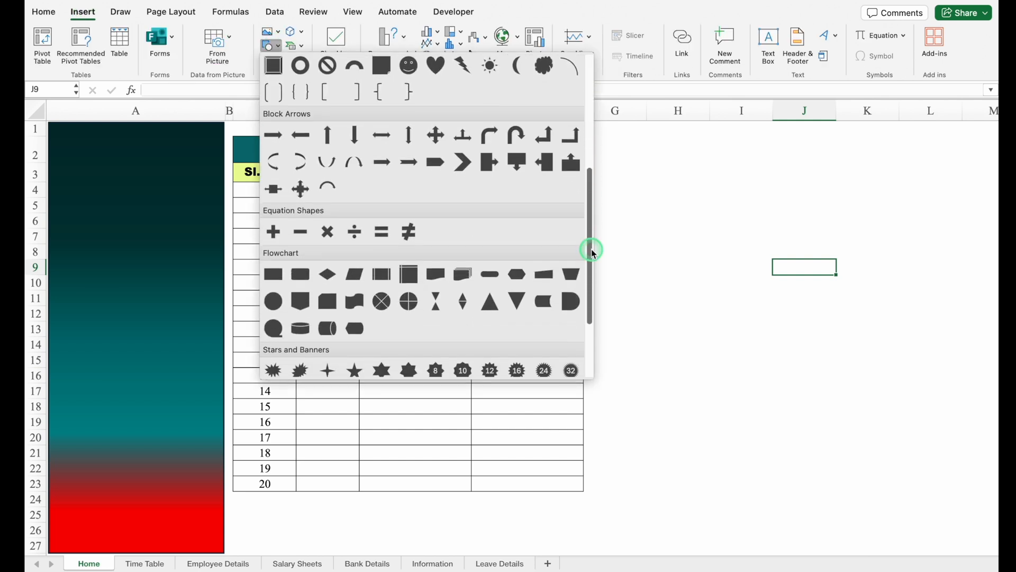
left_click(303, 275)
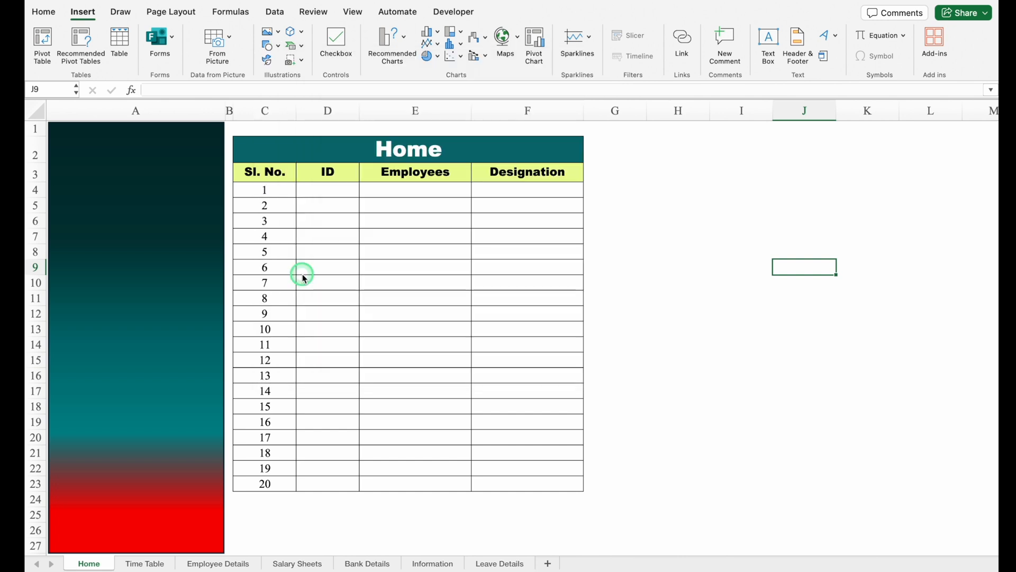
left_click(116, 162)
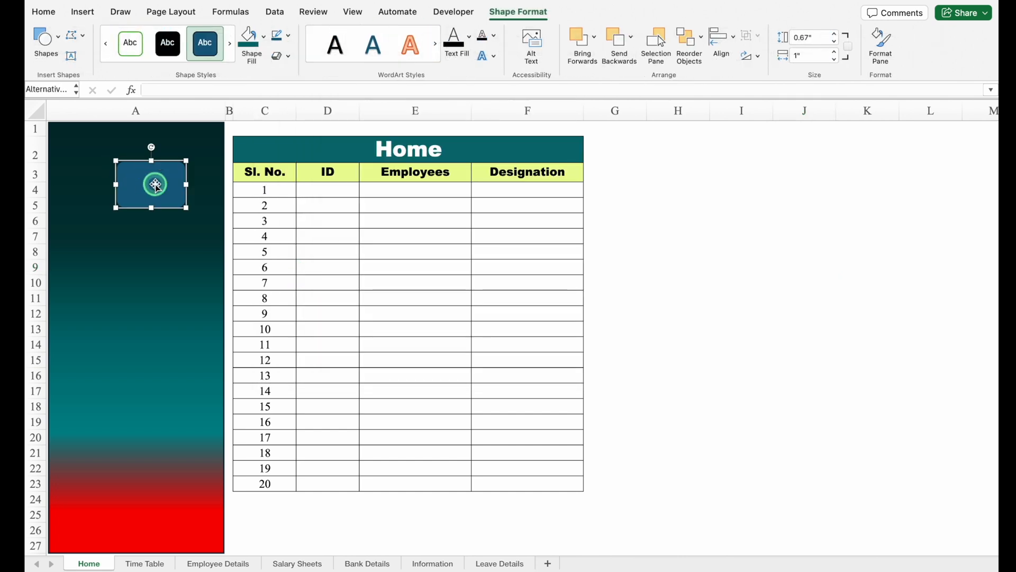
- Widen the rounded shape to about 2.37 inches, place it at the sidebar's top and label it Home
left_click_drag(116, 185, 66, 185)
left_click_drag(186, 184, 219, 157)
left_click_drag(65, 157, 54, 157)
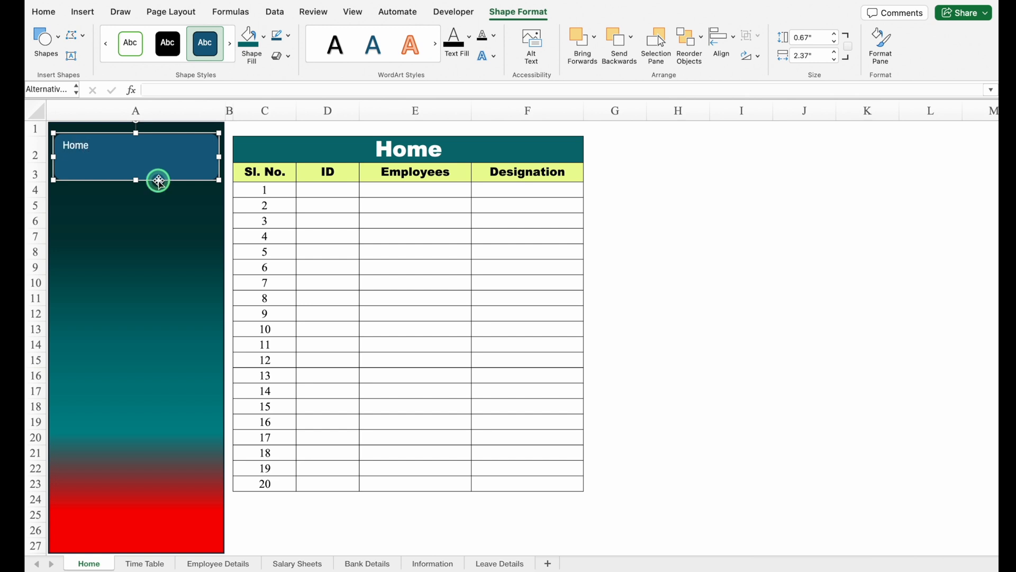
- Centre the Home button's label horizontally and vertically
left_click(47, 12)
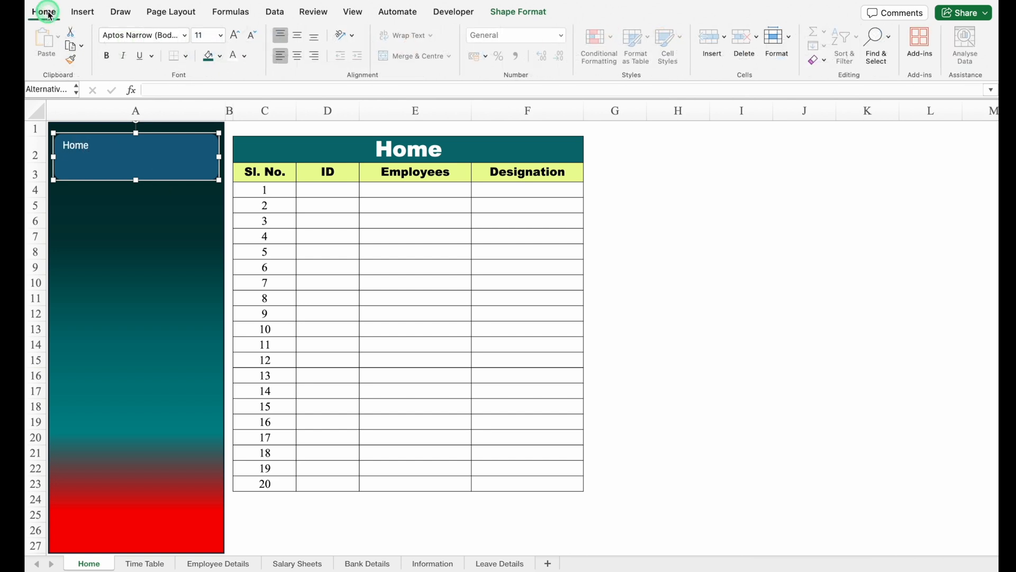
left_click(299, 57)
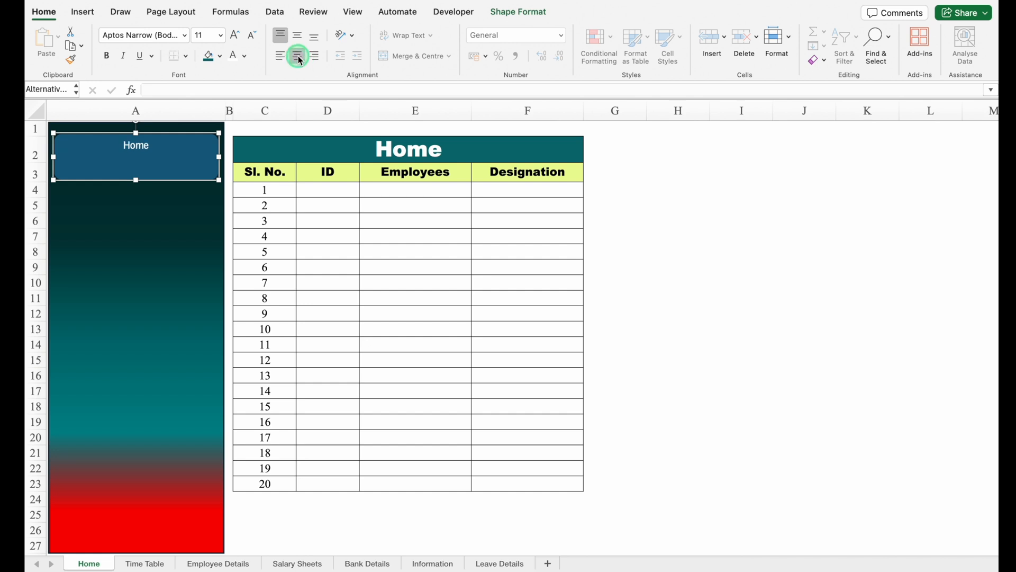
left_click(296, 35)
- Set the Home button's label to Arial Black and enlarge the text by two size increments
left_click(185, 36)
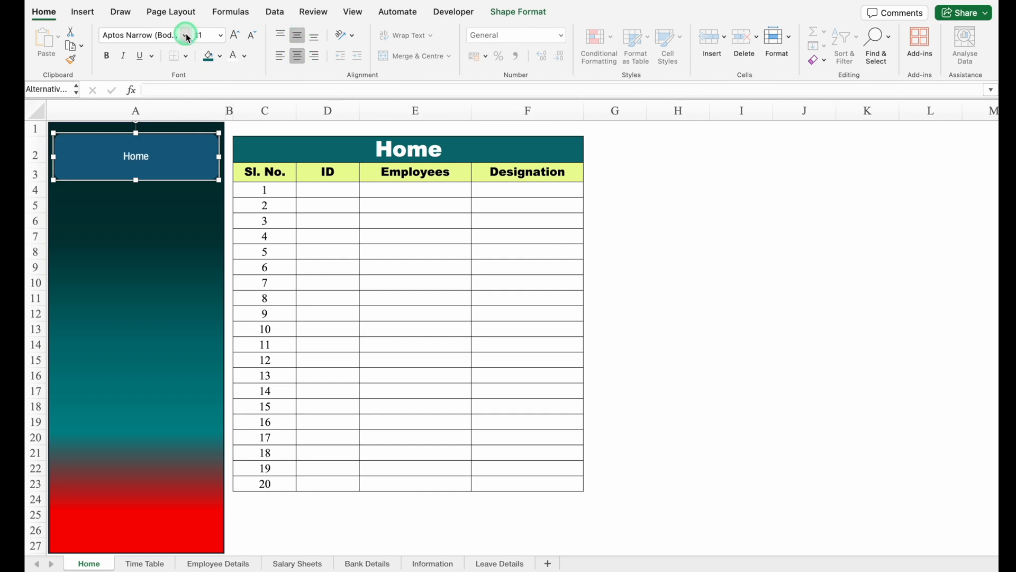
left_click(186, 149)
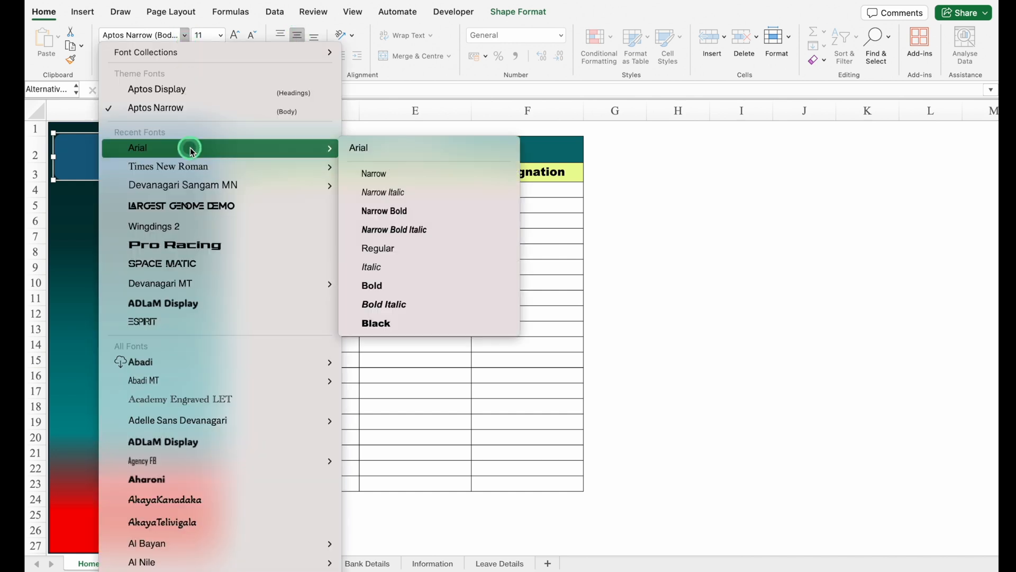
left_click(411, 322)
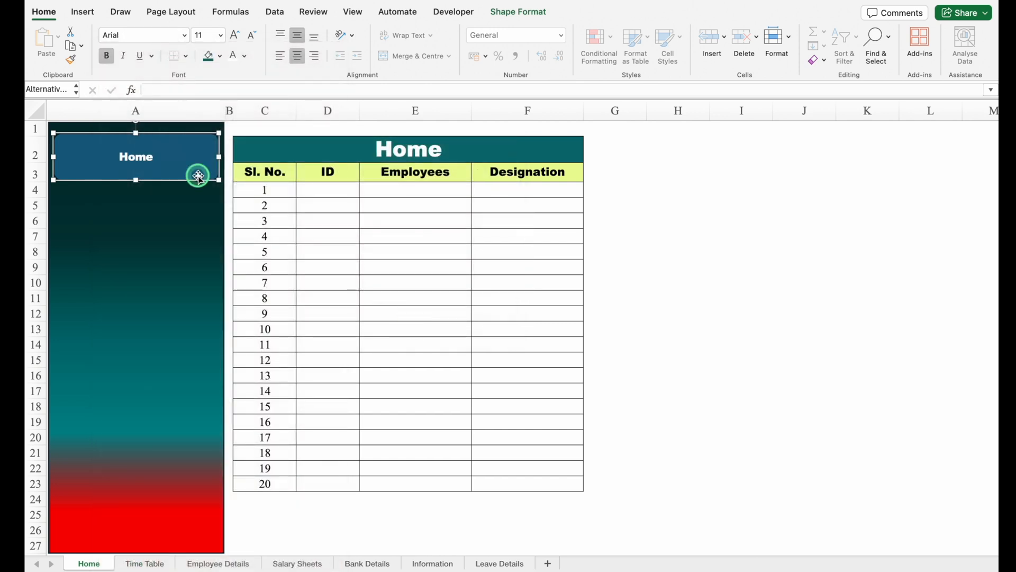
left_click(234, 37)
left_click(235, 37)
- Remove the outline from the Home button
left_click(506, 12)
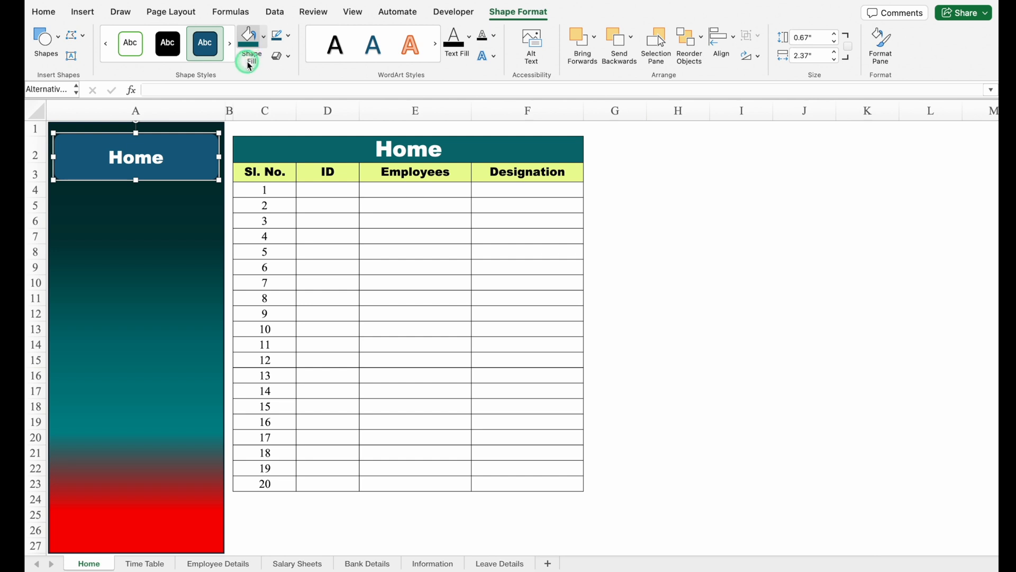
left_click(290, 39)
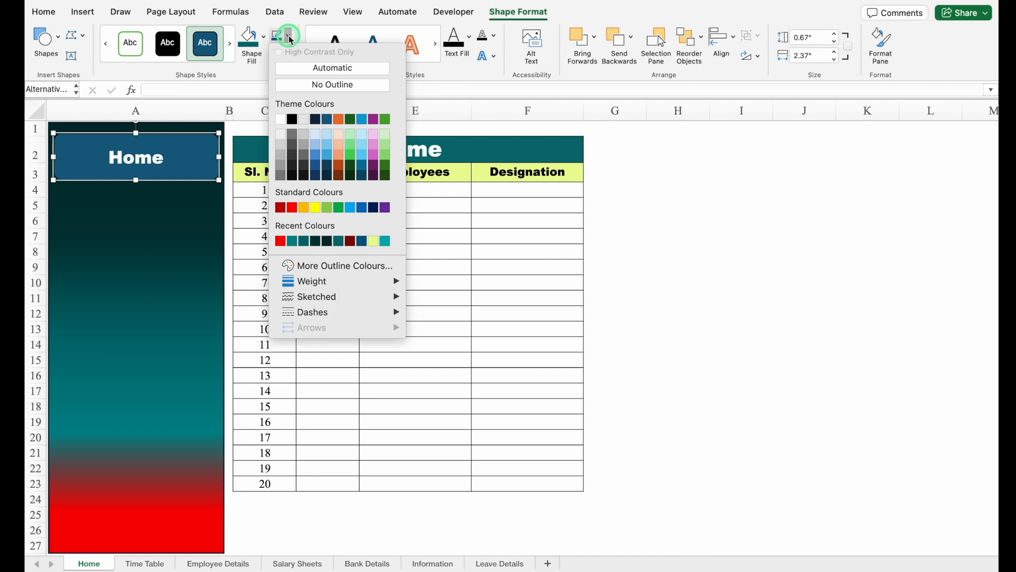
left_click(302, 85)
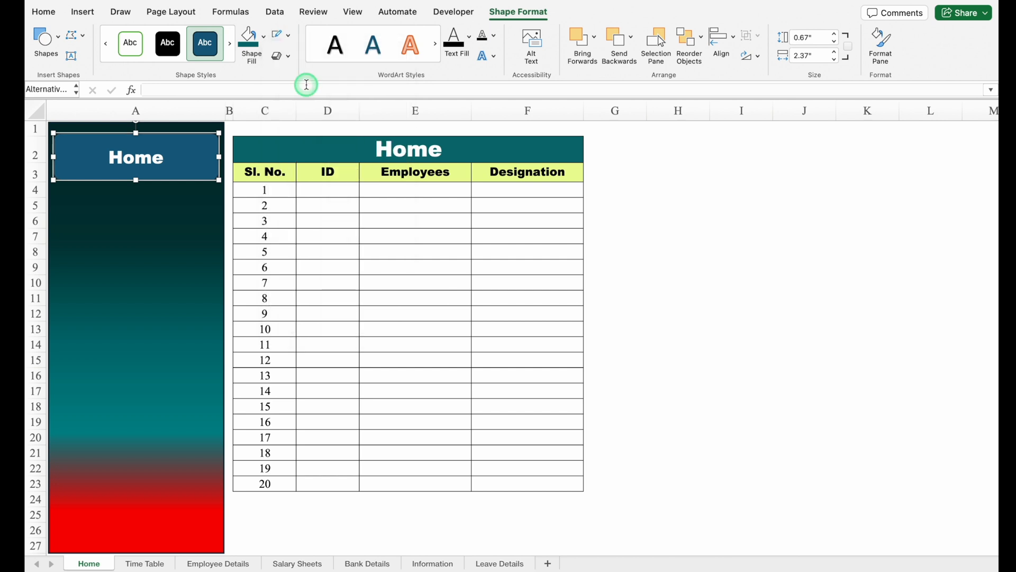
- Give the Home button's label text a black shadow and close the shape formatting settings
double_click(195, 178)
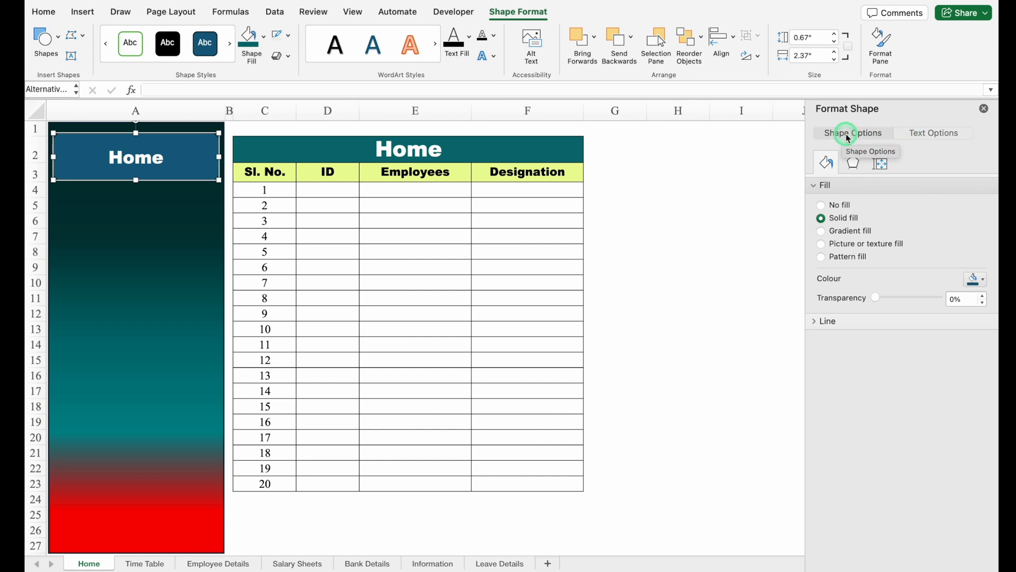
left_click(939, 138)
left_click(853, 165)
left_click(835, 186)
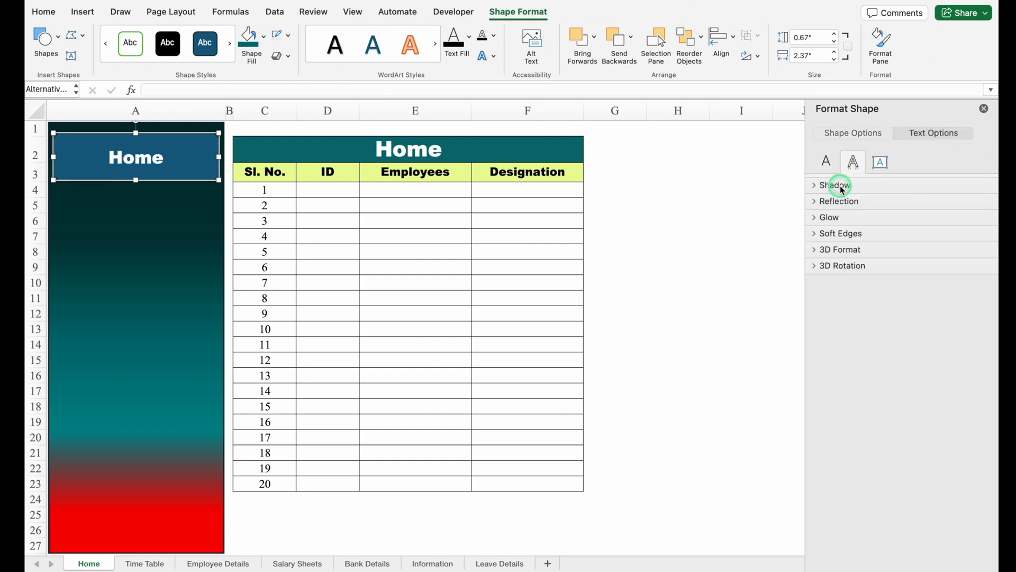
left_click(982, 228)
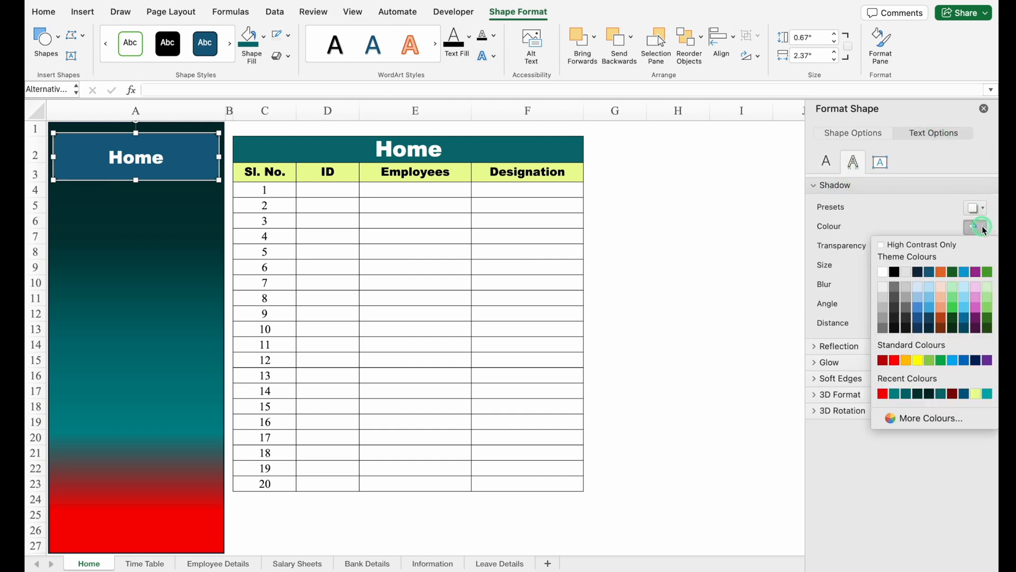
left_click(894, 271)
left_click(984, 109)
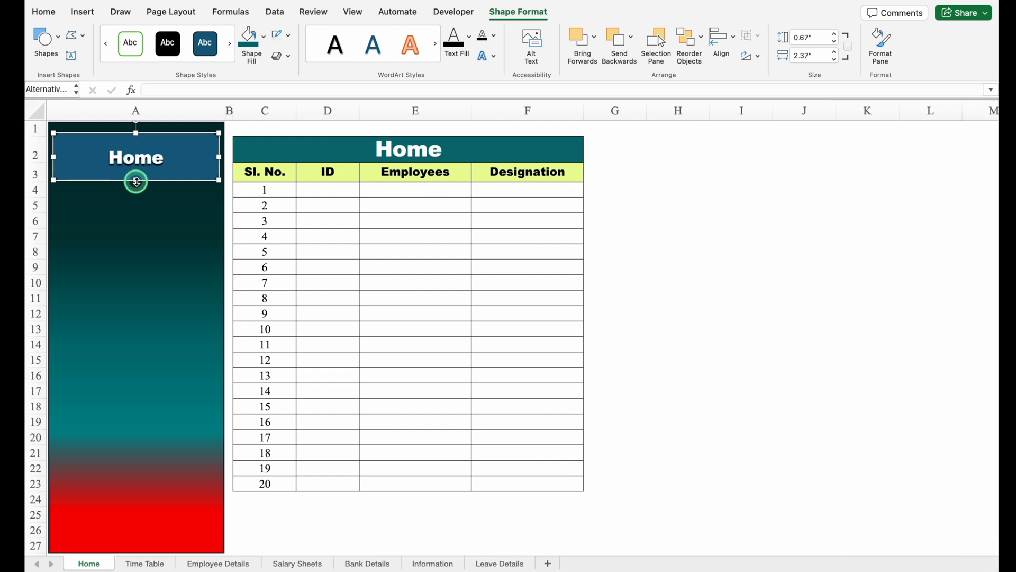
- Reduce the Home button's height to about 0.44 inches and place a copy with its label cleared directly below
left_click_drag(136, 183, 185, 203)
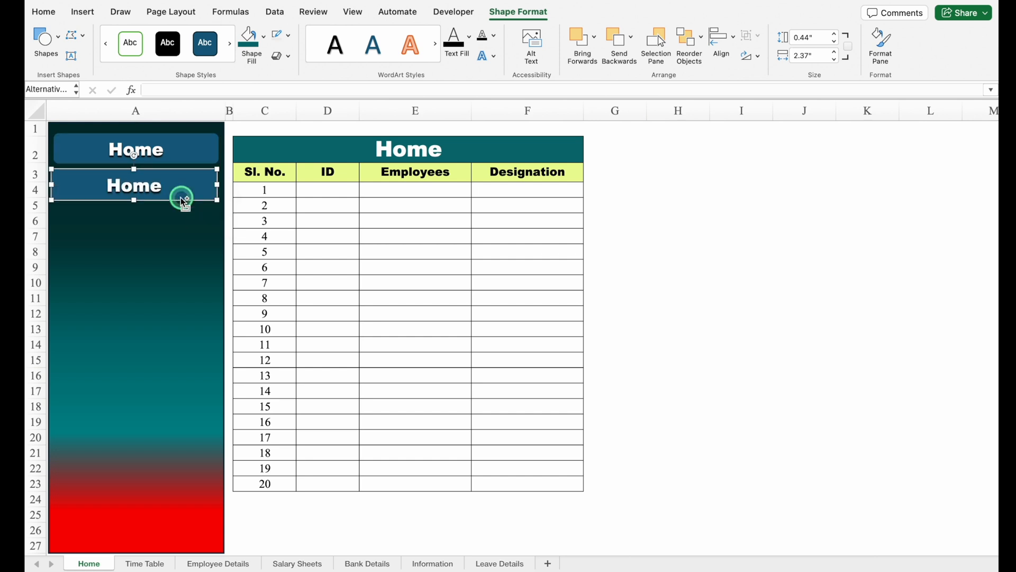
double_click(125, 187)
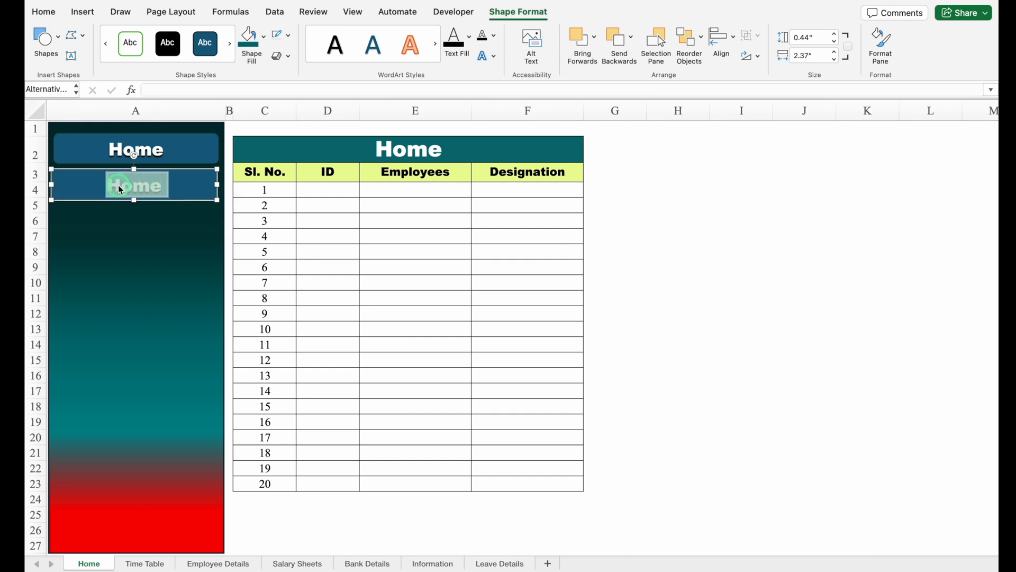
key("BackSpace")
- Duplicate the blank button five more times down the sidebar, one for each remaining sheet
left_click(174, 213)
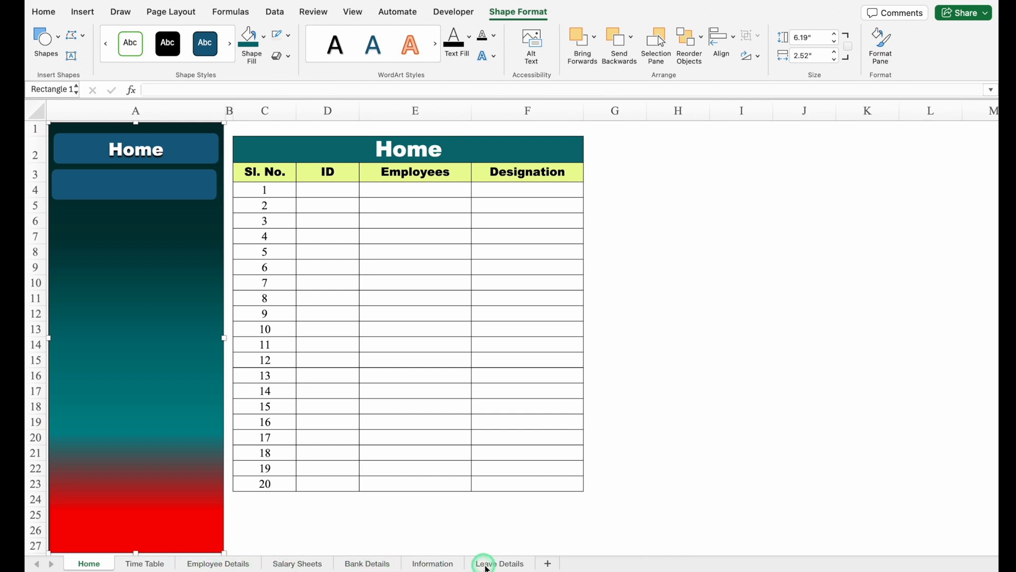
left_click(169, 197)
left_click_drag(169, 196, 168, 382)
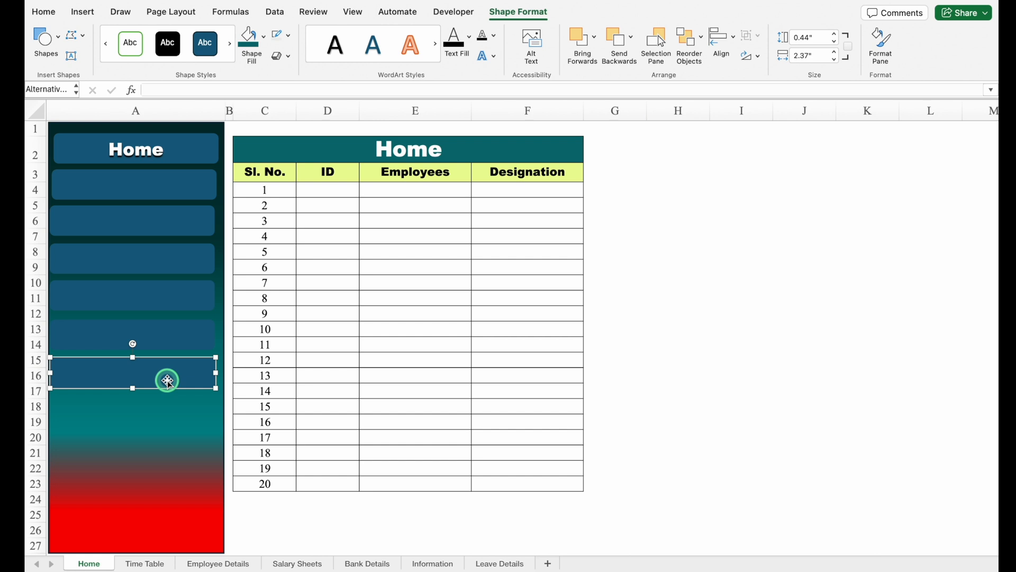
- Select all seven sidebar buttons and distribute them vertically
left_click(176, 329, "shift")
left_click(177, 297, "shift")
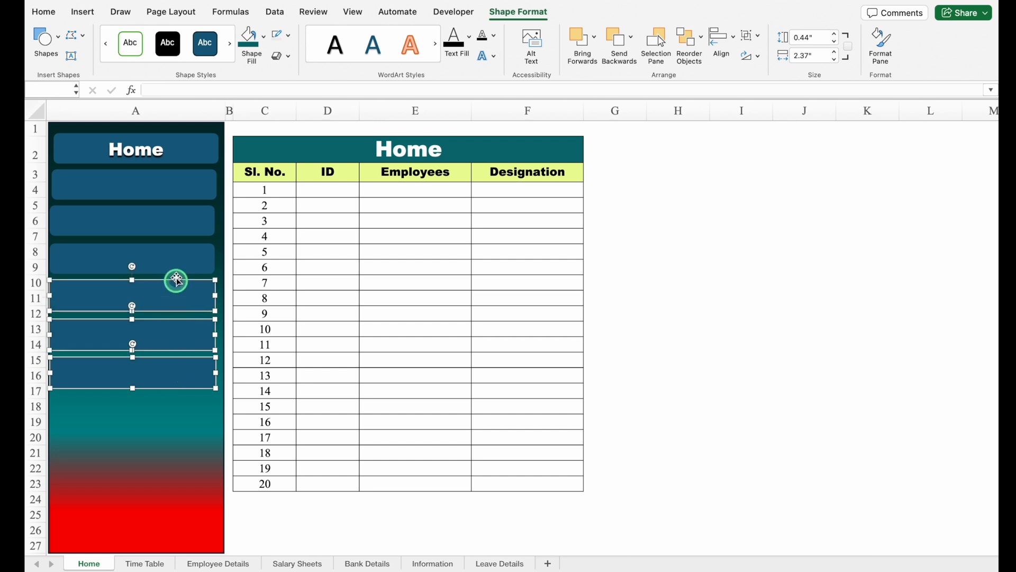
left_click(176, 265, "shift")
left_click(178, 228, "shift")
left_click(177, 191, "shift")
left_click(186, 158, "shift")
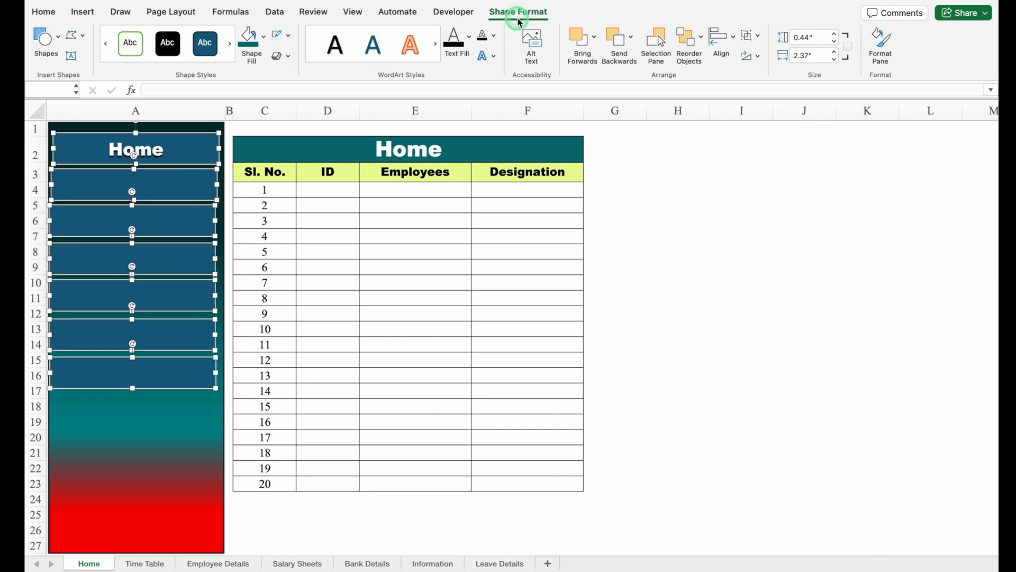
left_click(734, 39)
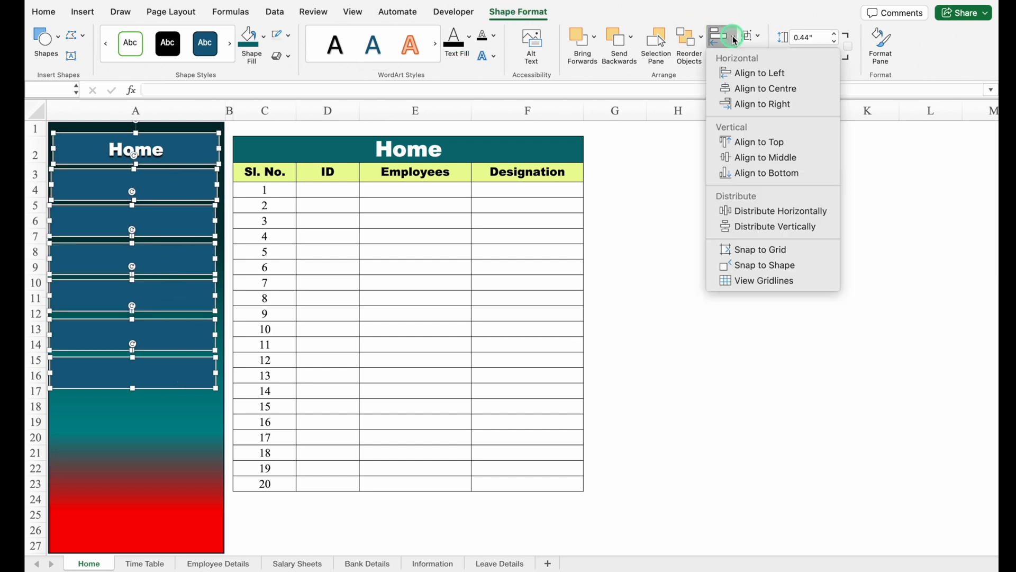
left_click(776, 230)
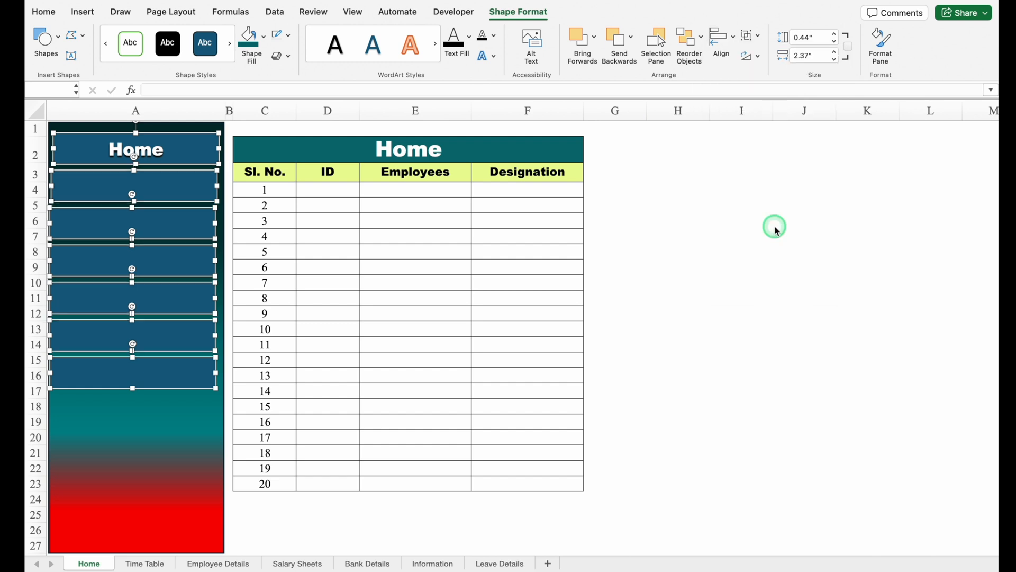
- Distribute the seven buttons horizontally, line them up in a single column and deselect them
left_click(734, 40)
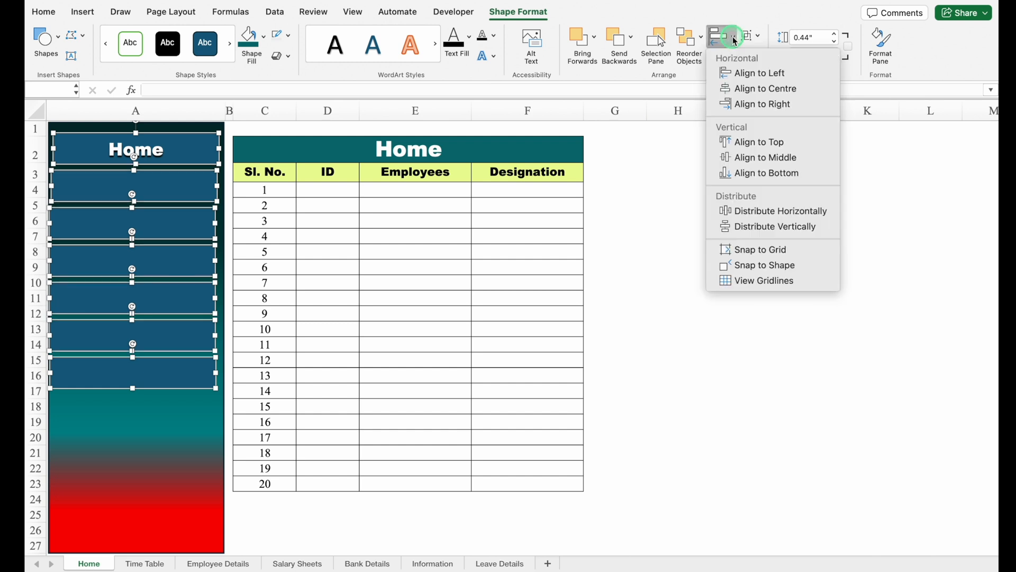
left_click(784, 212)
left_click(670, 262)
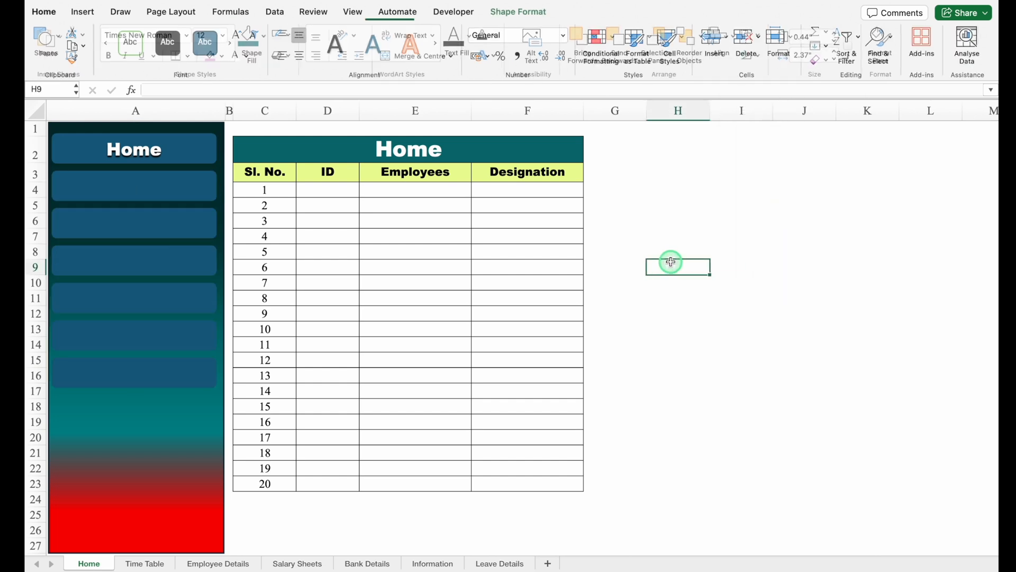
- Label the six blank buttons, in descending order, Time Table, Emp. Details, Sal. Sheet, Bank Det., Information and Leave Det
left_click(169, 193)
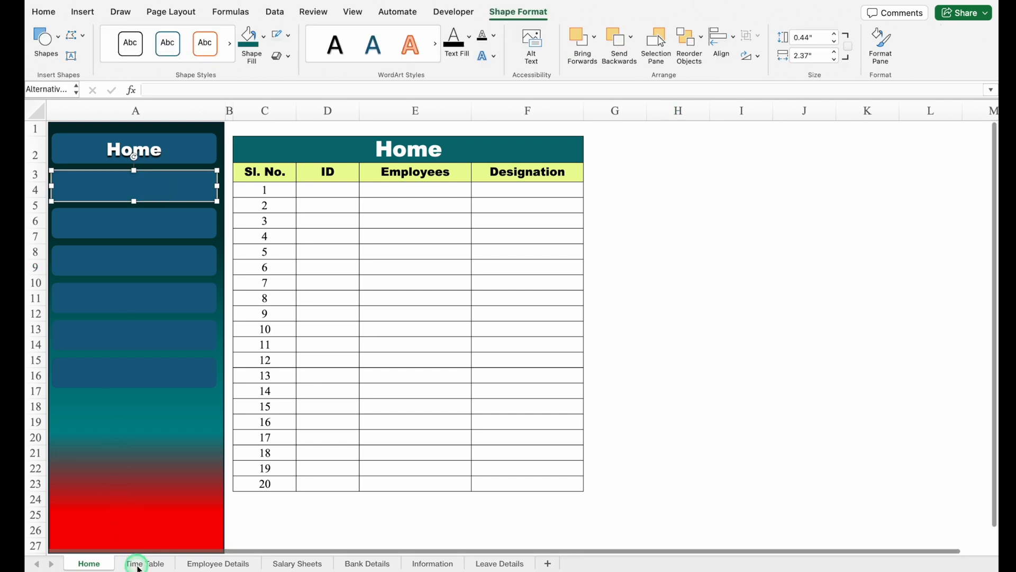
left_click(160, 192)
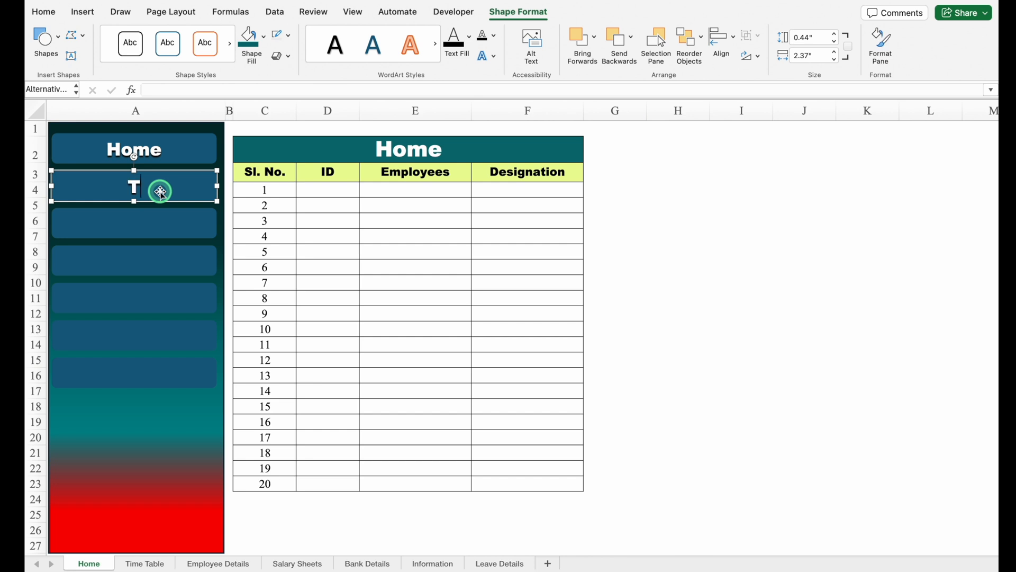
type("Time Table")
left_click(192, 226)
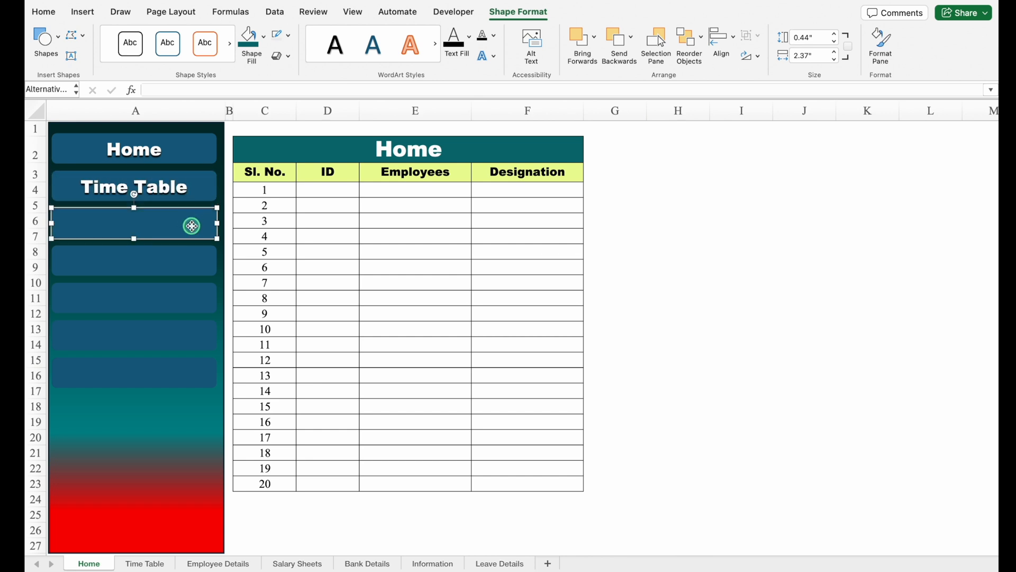
type("Emp. Details")
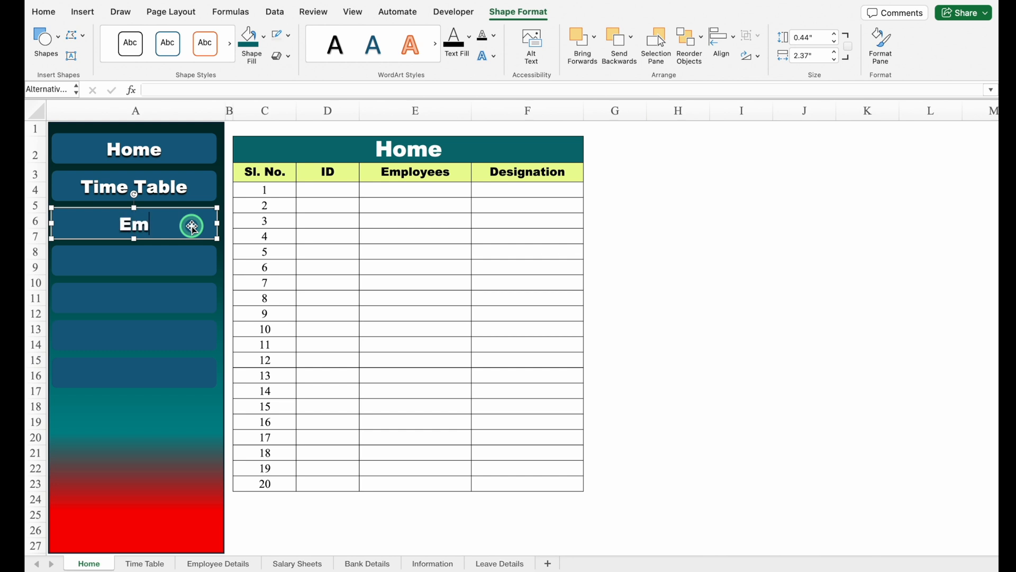
left_click(176, 261)
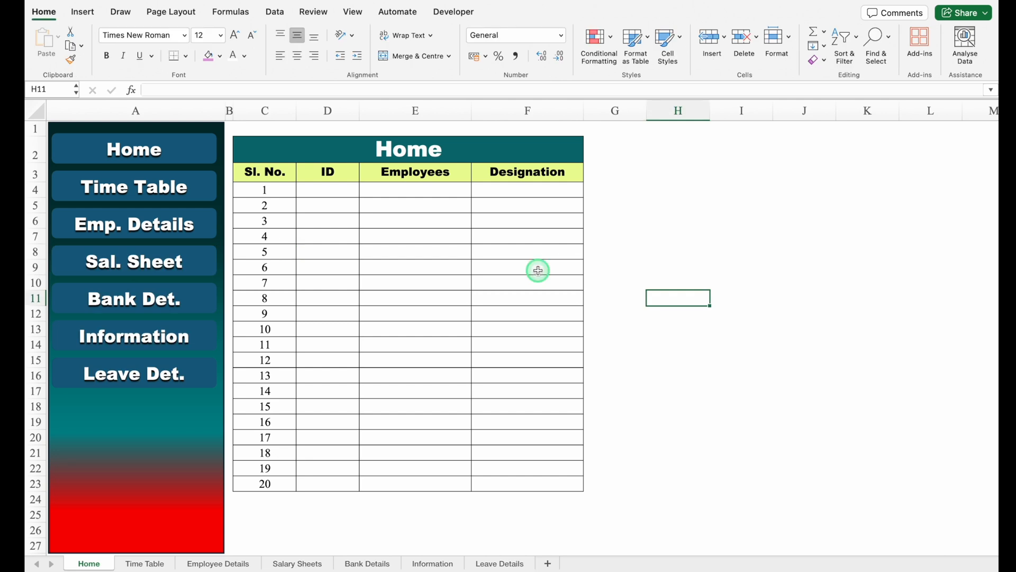
- Insert the solid house icon with signal waves by searching stock icons for "Home", shrink it to 0.39" and place it on the Home button
left_click(650, 191)
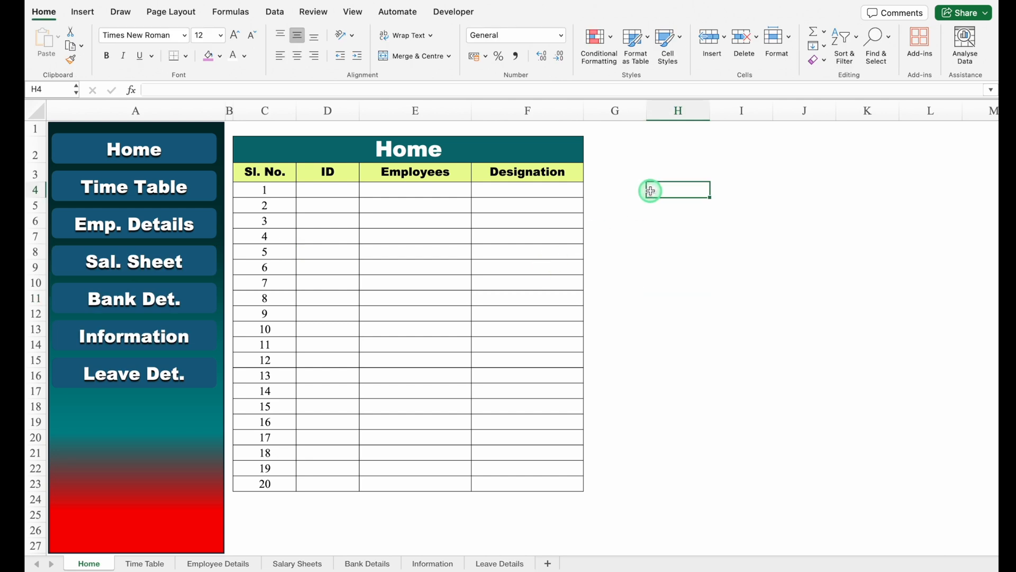
left_click(84, 12)
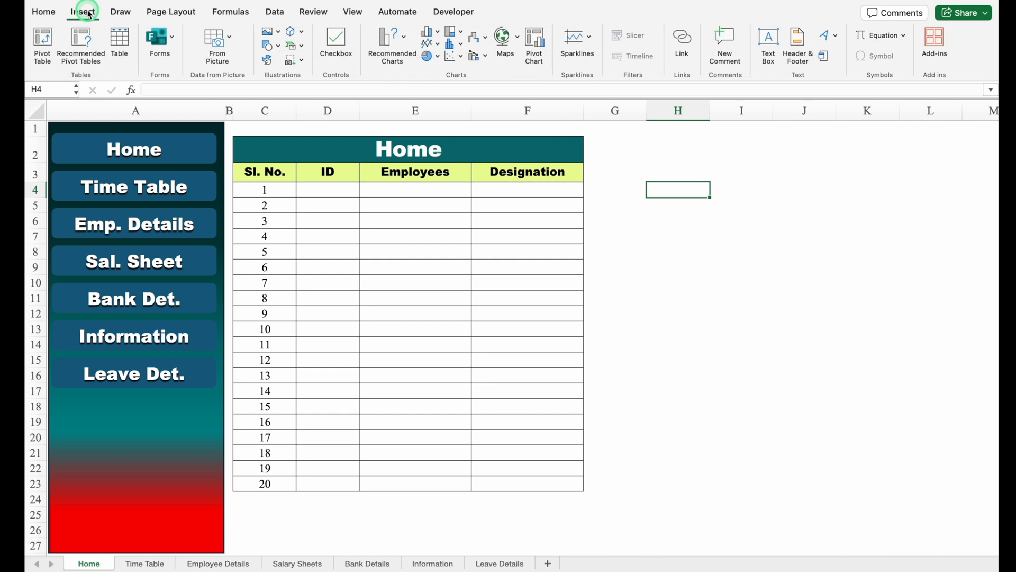
left_click(268, 61)
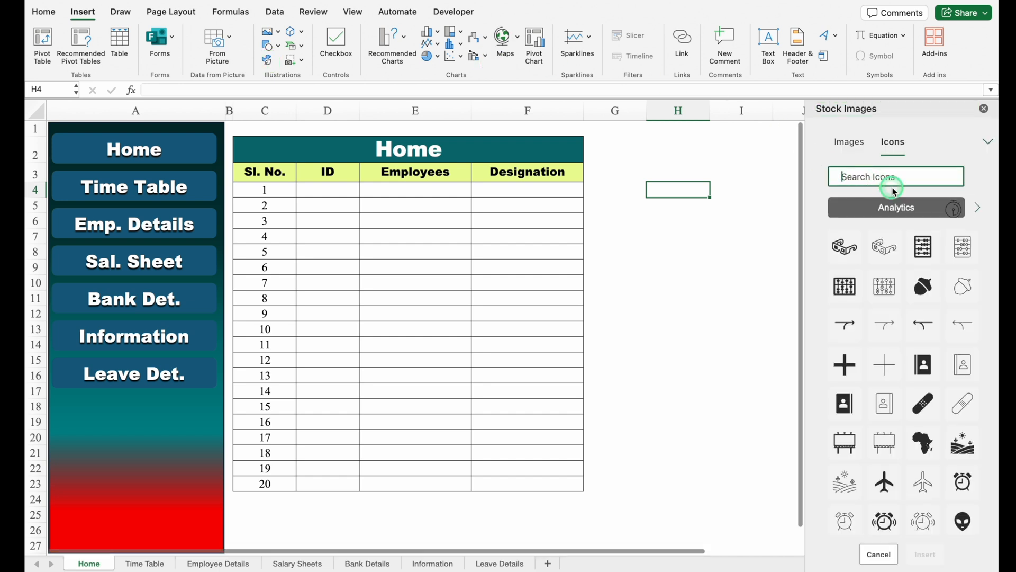
left_click(873, 175)
type("Home")
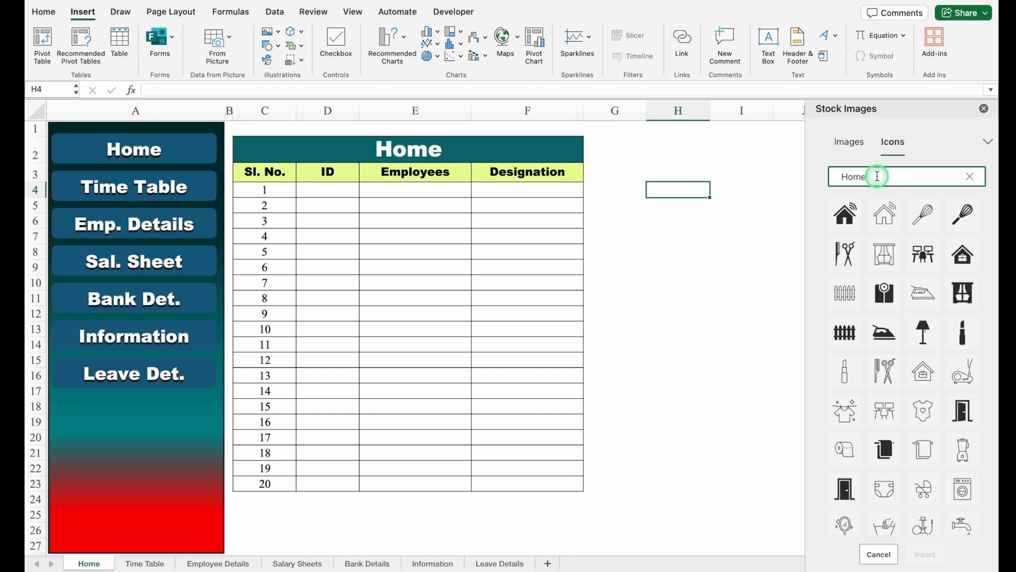
left_click(848, 216)
left_click(925, 555)
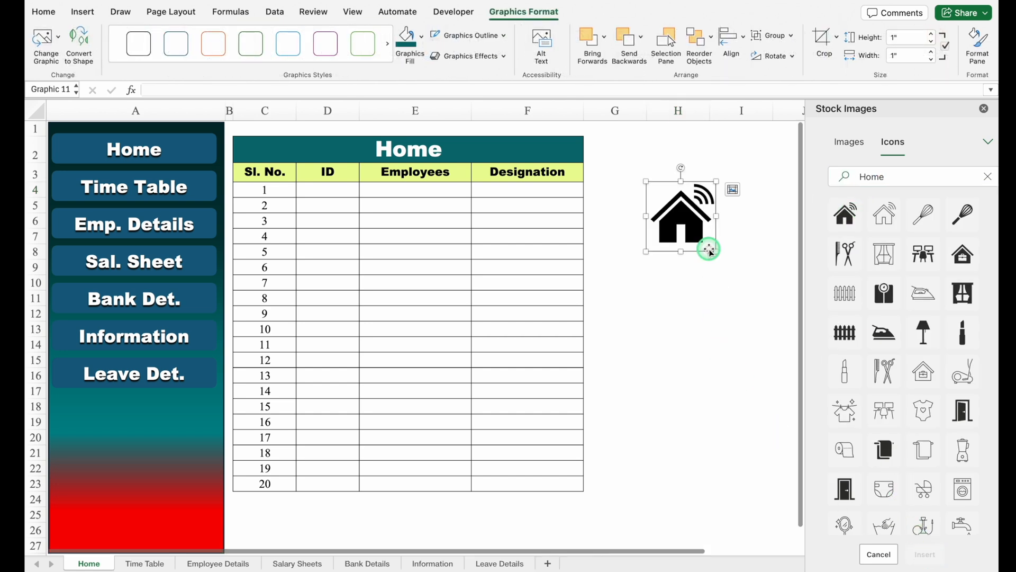
left_click_drag(716, 252, 79, 148)
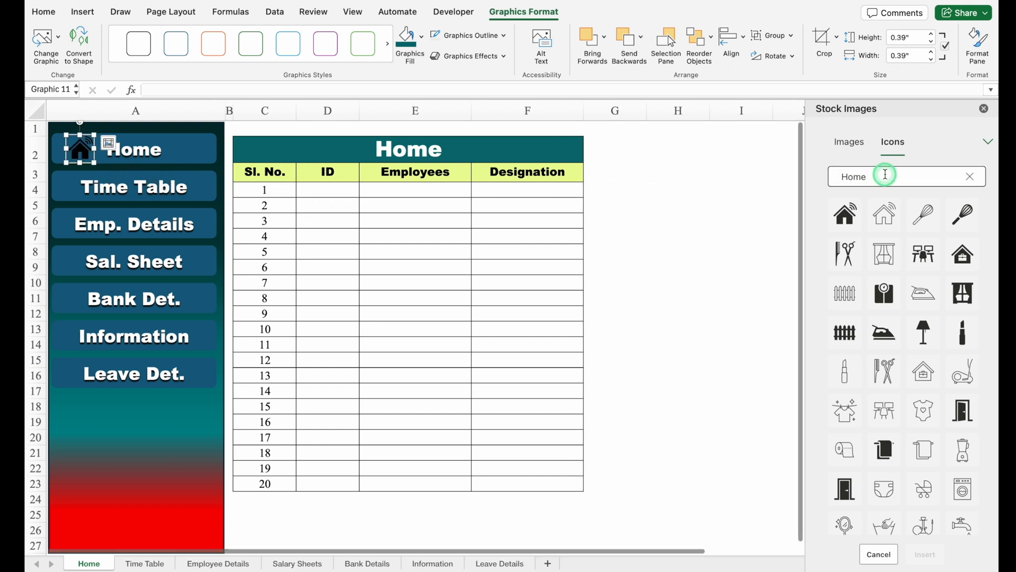
- Insert the solid stopwatch icon by searching stock icons for "Time", and place it at reduced size beside the Time Table label
left_click_drag(885, 176, 851, 176)
key("BackSpace")
type("Time")
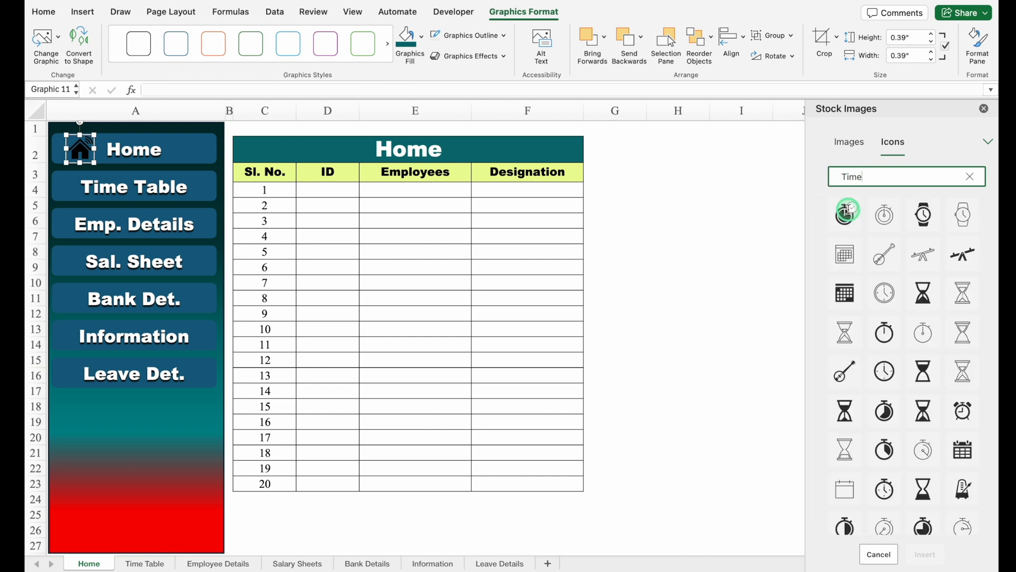
left_click(851, 208)
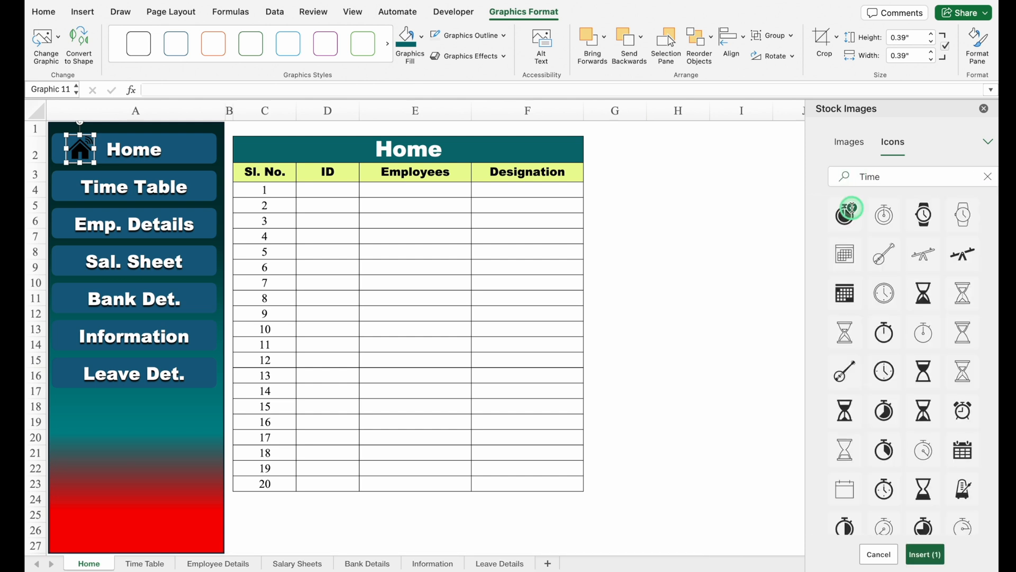
left_click(924, 556)
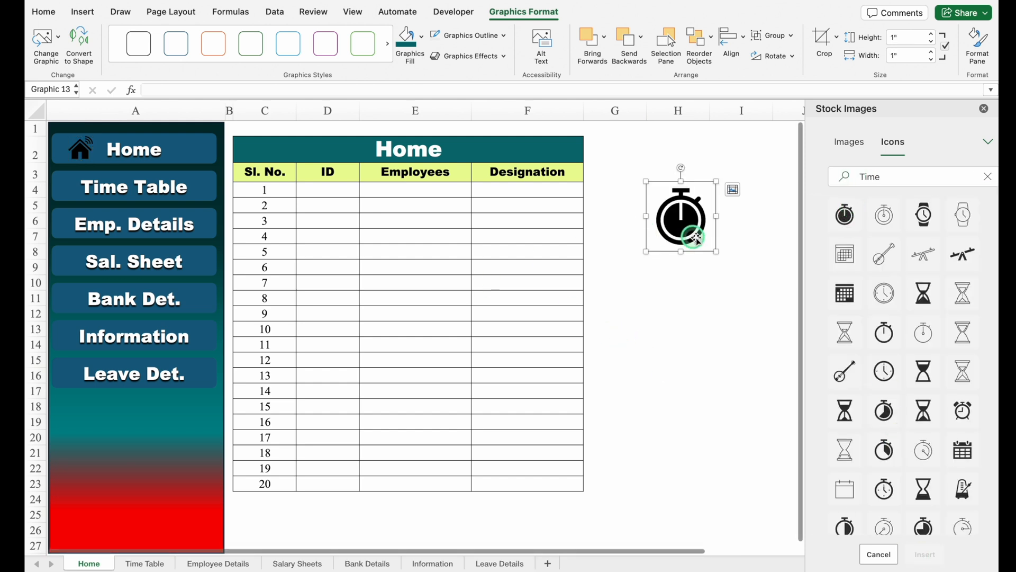
left_click_drag(688, 233, 74, 191)
left_click(677, 221)
- Insert the solid businessman icon by searching stock icons for "Employee", and place it at reduced size beside the Emp. Details label
left_click(850, 176)
left_click_drag(884, 177, 837, 177)
type("Employee")
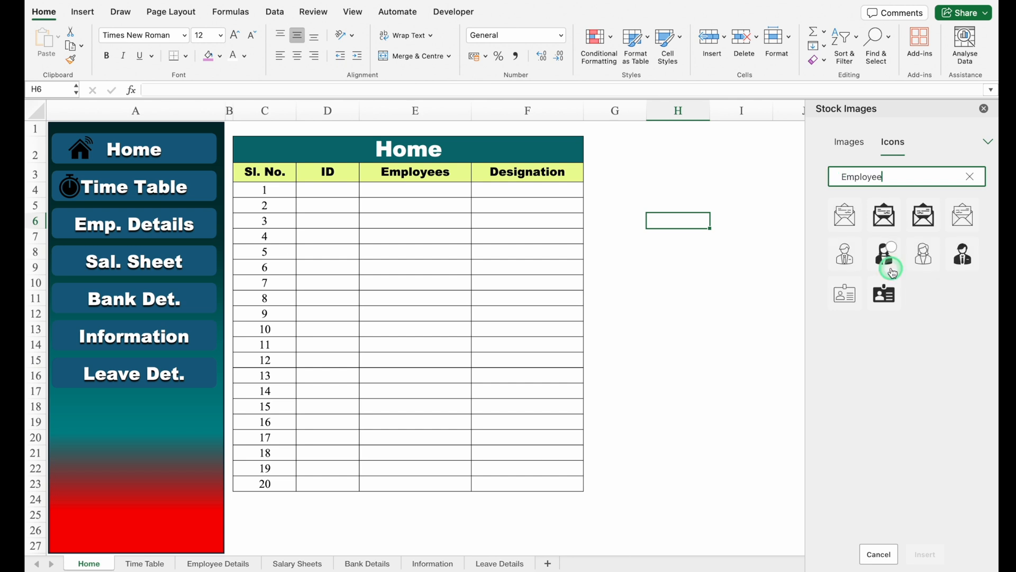
left_click(959, 253)
left_click(925, 554)
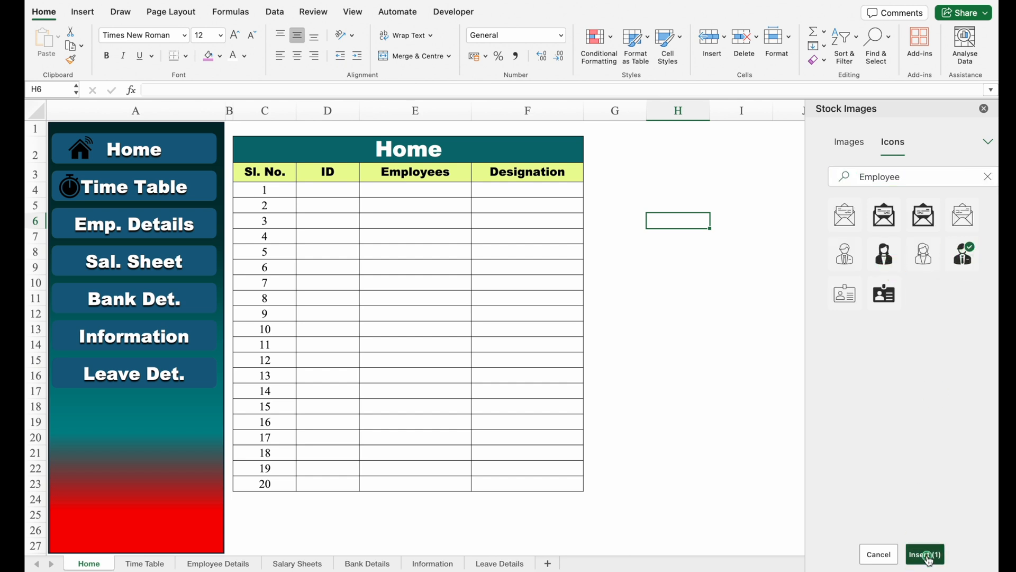
left_click_drag(730, 286, 73, 230)
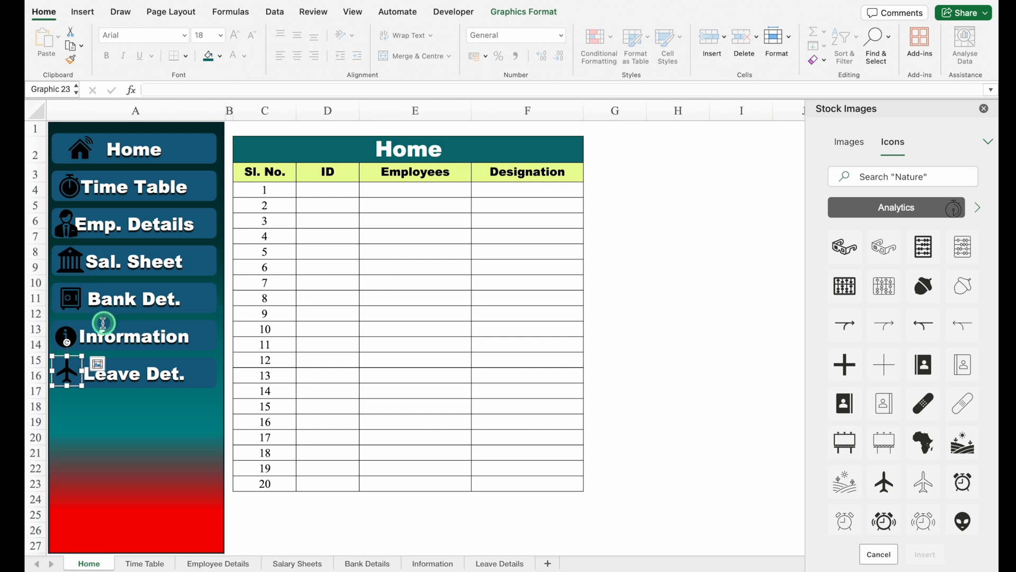
- Fill all seven sidebar icons white and align them horizontally to their centre
left_click(69, 330, "shift")
left_click(71, 298, "shift")
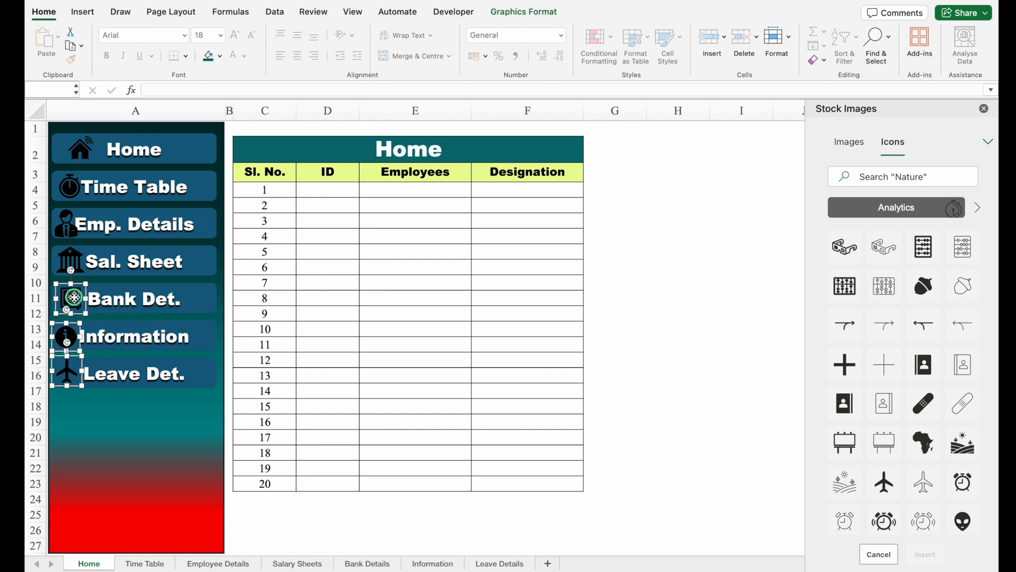
left_click(76, 256, "shift")
left_click(70, 219, "shift")
left_click(70, 185, "shift")
left_click(80, 147, "shift")
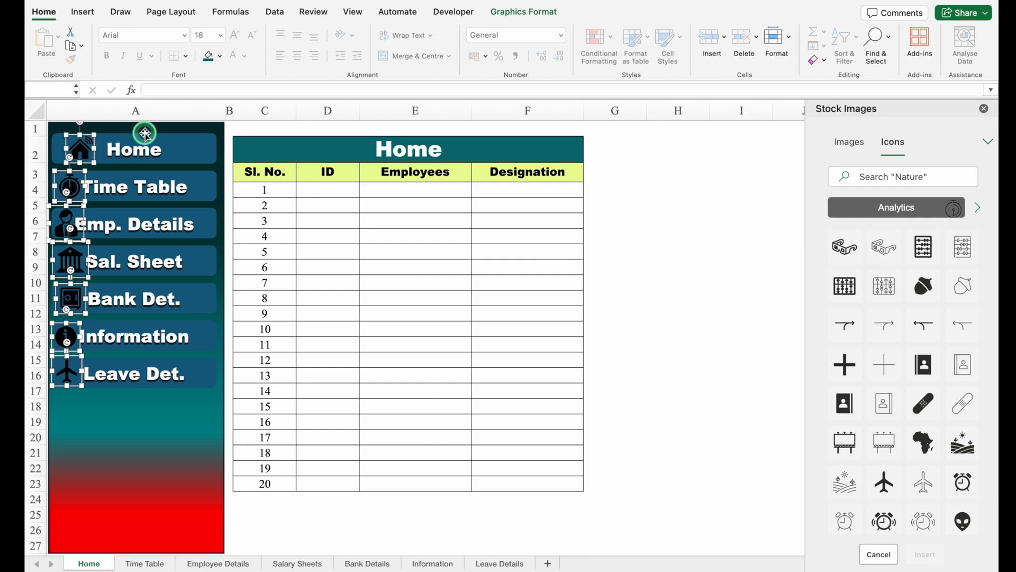
left_click(518, 12)
left_click(422, 45)
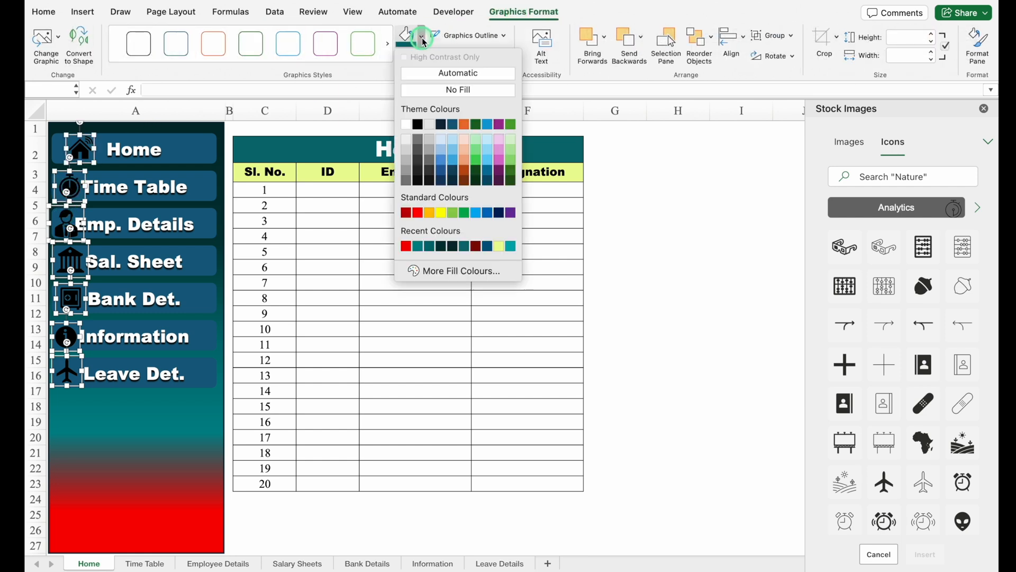
left_click(411, 126)
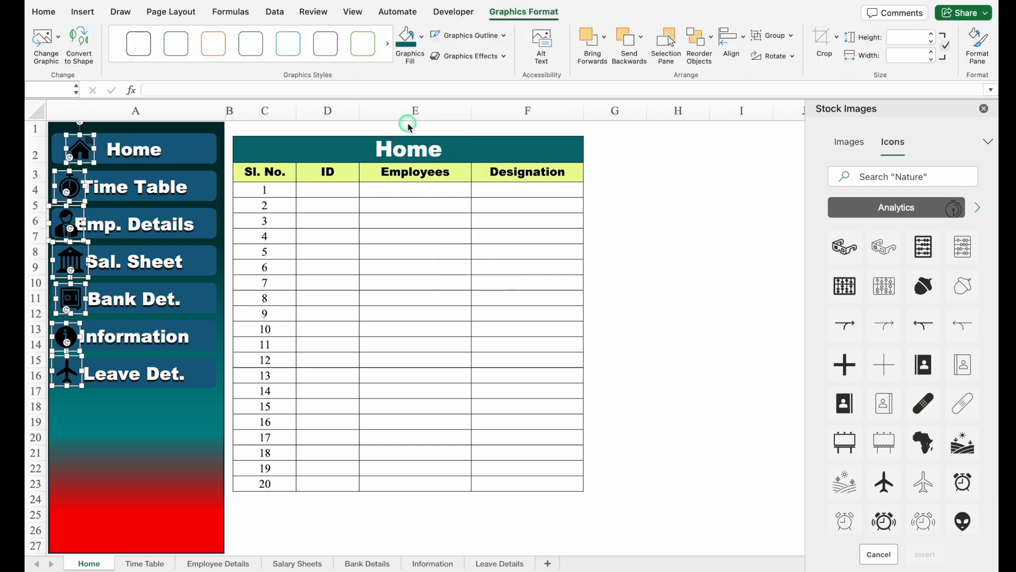
left_click(745, 41)
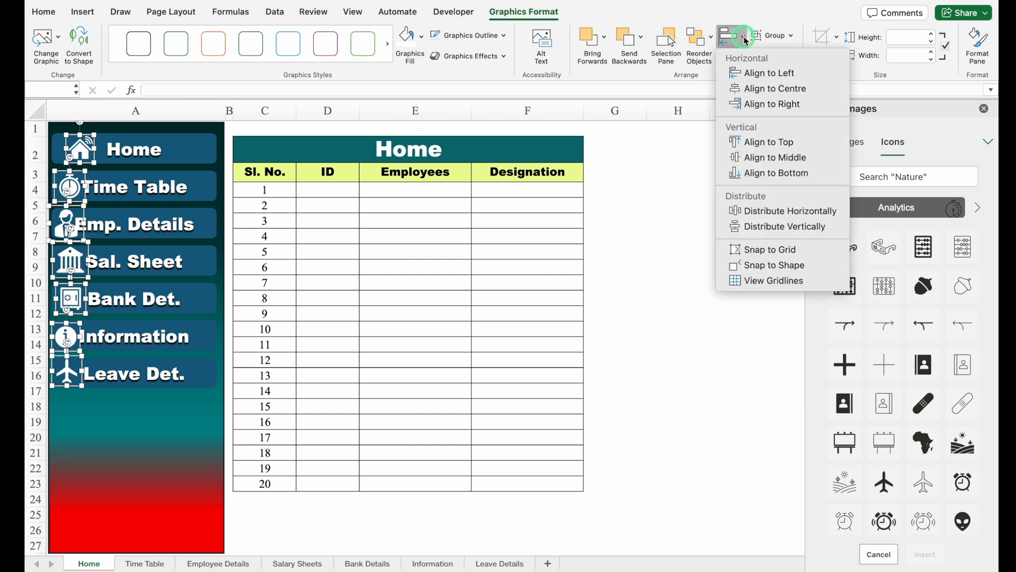
left_click(773, 90)
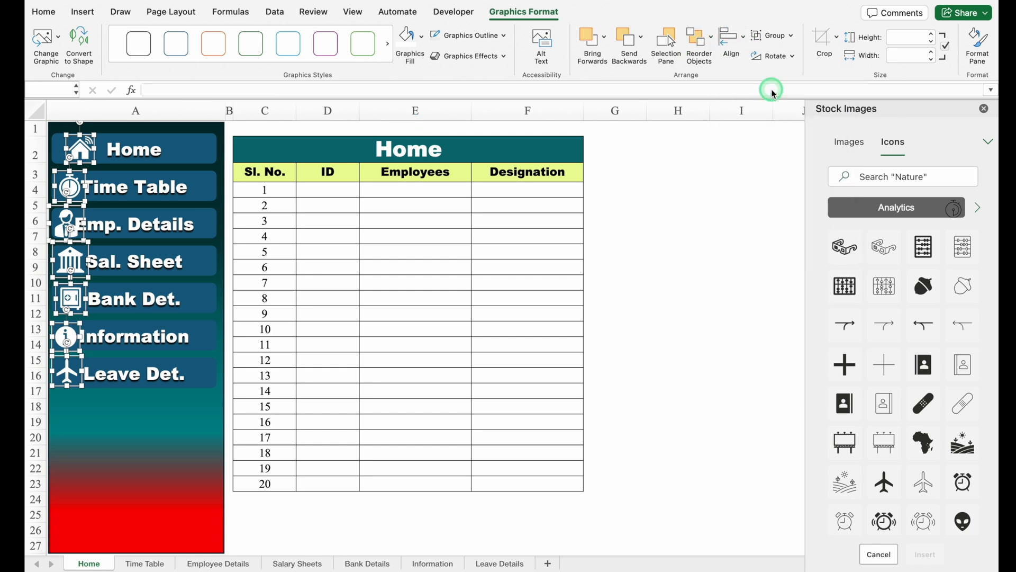
- Decrease the font size of all seven button labels by two steps, deselect them and close the stock image browser
left_click(202, 154)
left_click(206, 187, "shift")
left_click(203, 225, "shift")
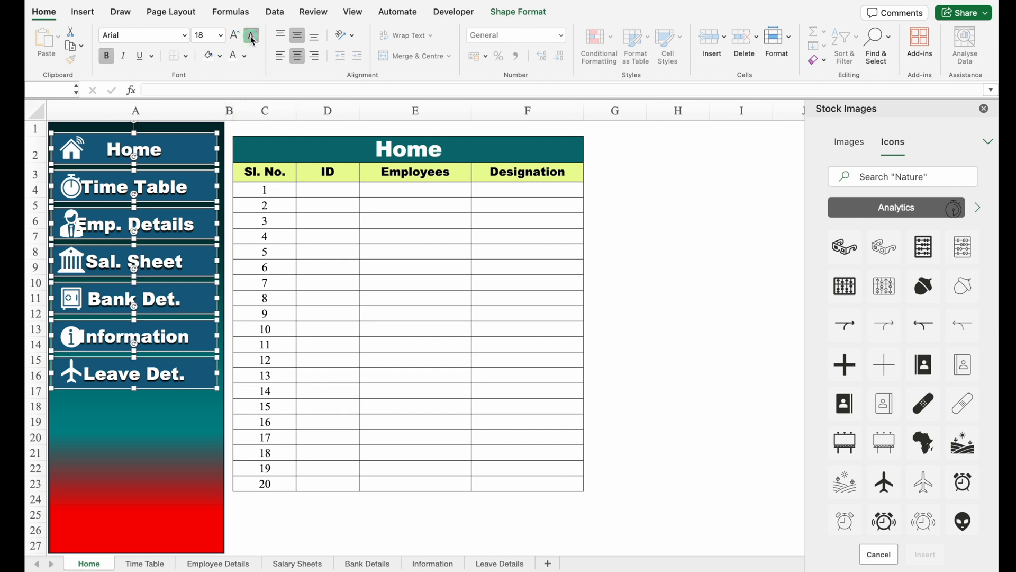
left_click(252, 35)
left_click(253, 36)
left_click(615, 266)
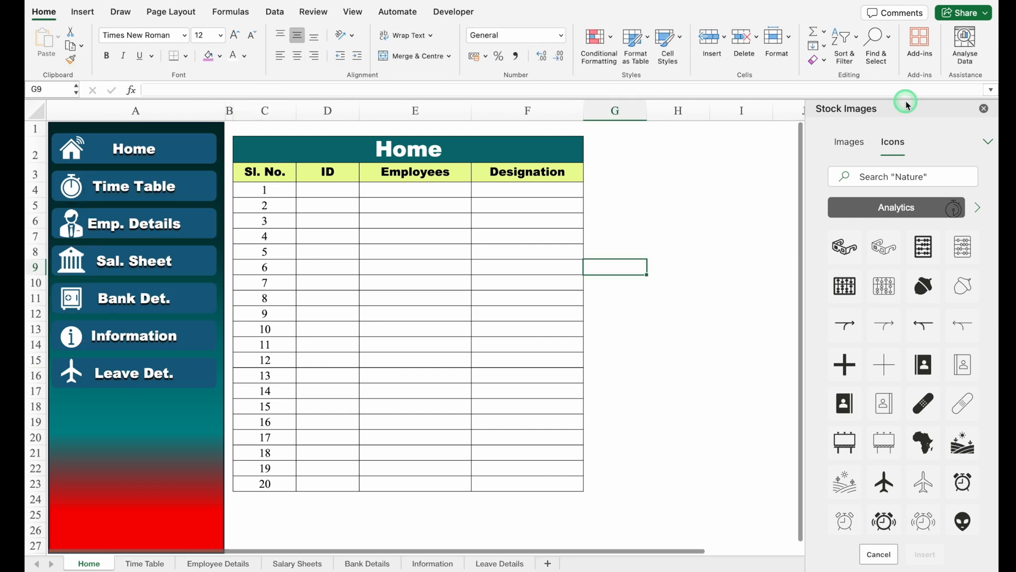
left_click(984, 110)
- Insert a rectangle 1" high and 0.24" wide and place it at the upper end of the sidebar's right edge
left_click(83, 12)
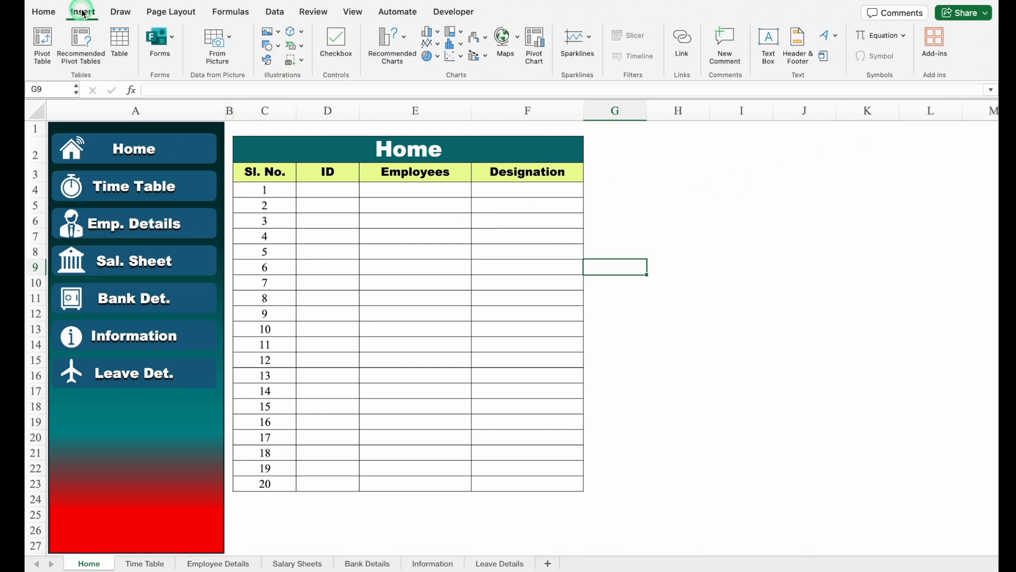
left_click(277, 46)
left_click(384, 87)
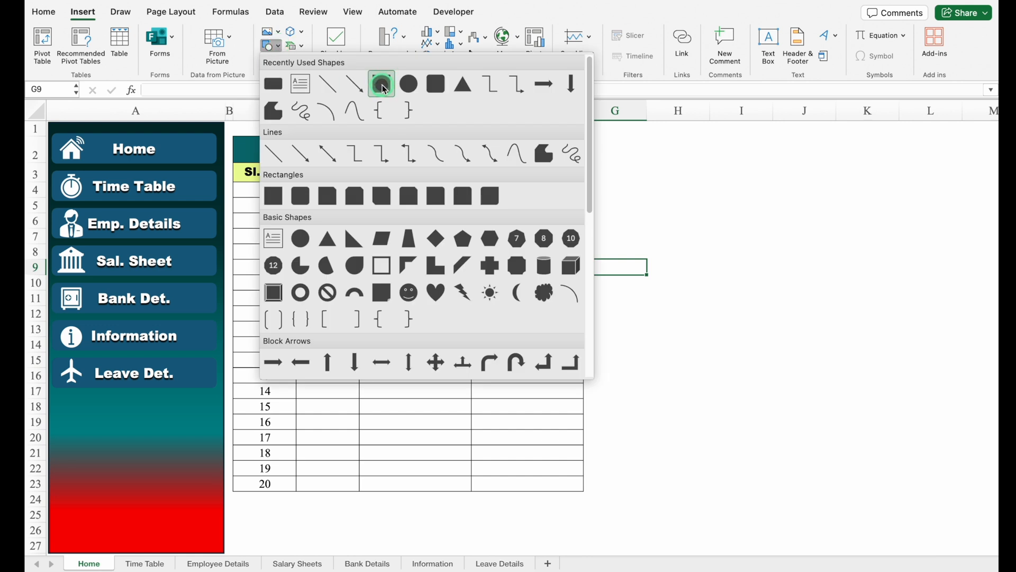
left_click(311, 200)
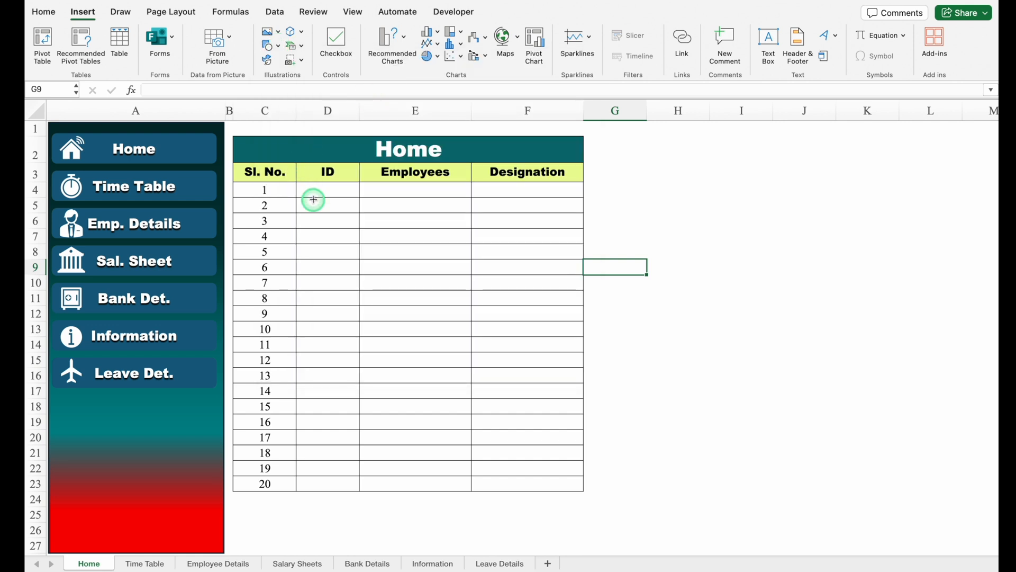
left_click(367, 233)
left_click_drag(383, 234, 215, 159)
- Remove the narrow rectangle's outline and fill it with the recently used light yellow-green
left_click(278, 39)
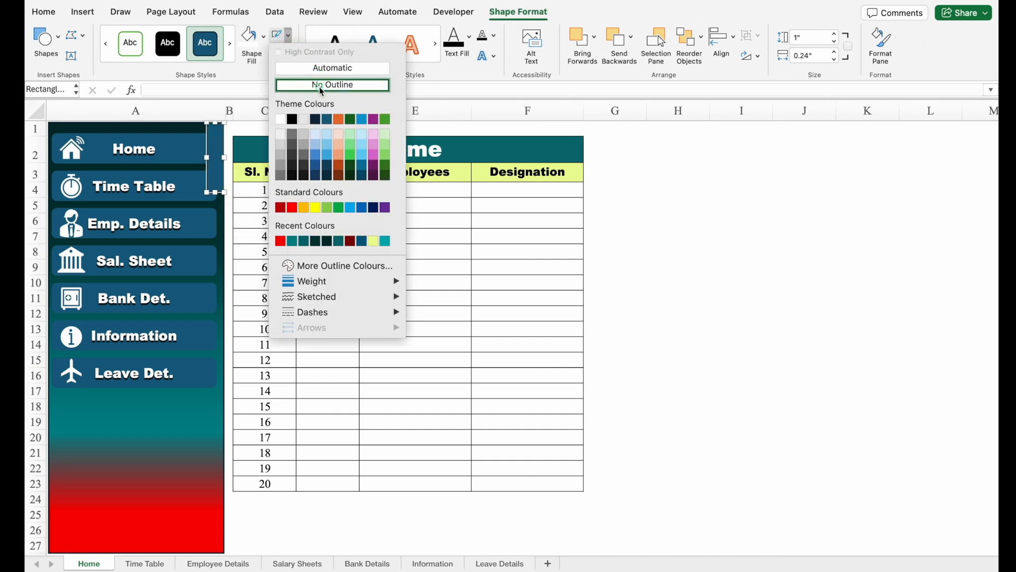
left_click(319, 86)
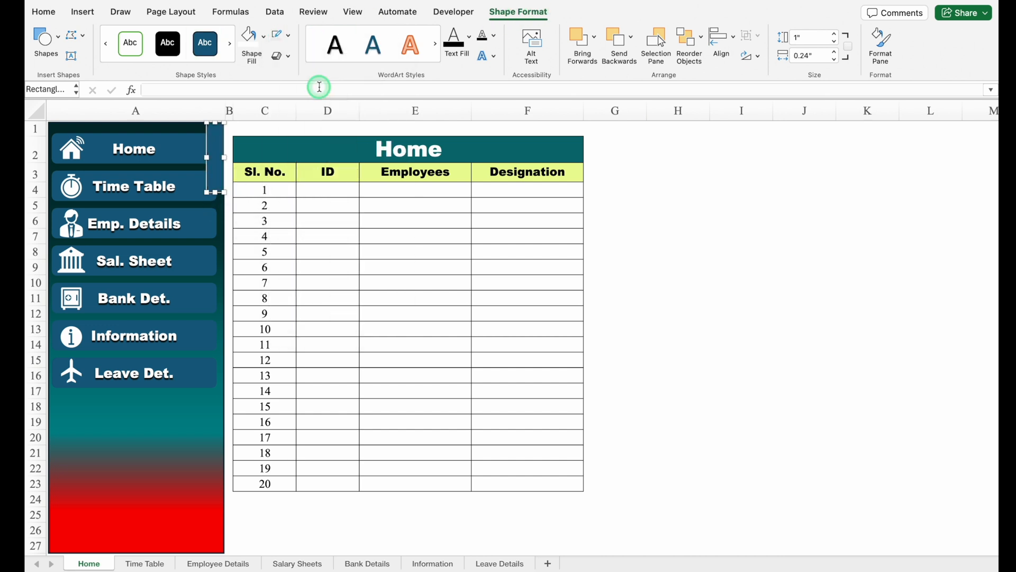
left_click(263, 37)
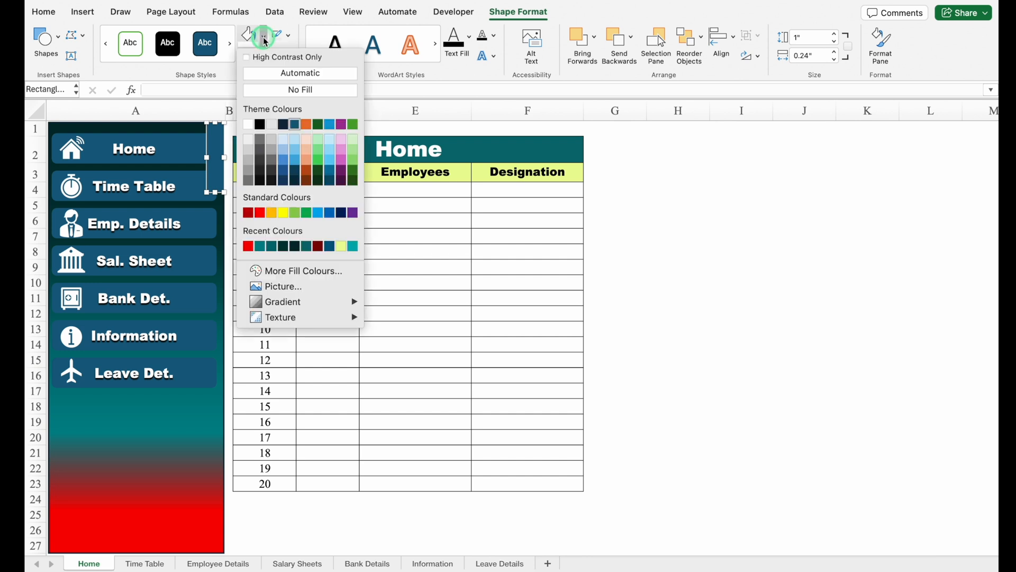
left_click(341, 246)
- Stretch the yellow-green strip down the full height of the sidebar, to about 6.22"
left_click_drag(215, 192, 215, 554)
left_click_drag(995, 340, 976, 150)
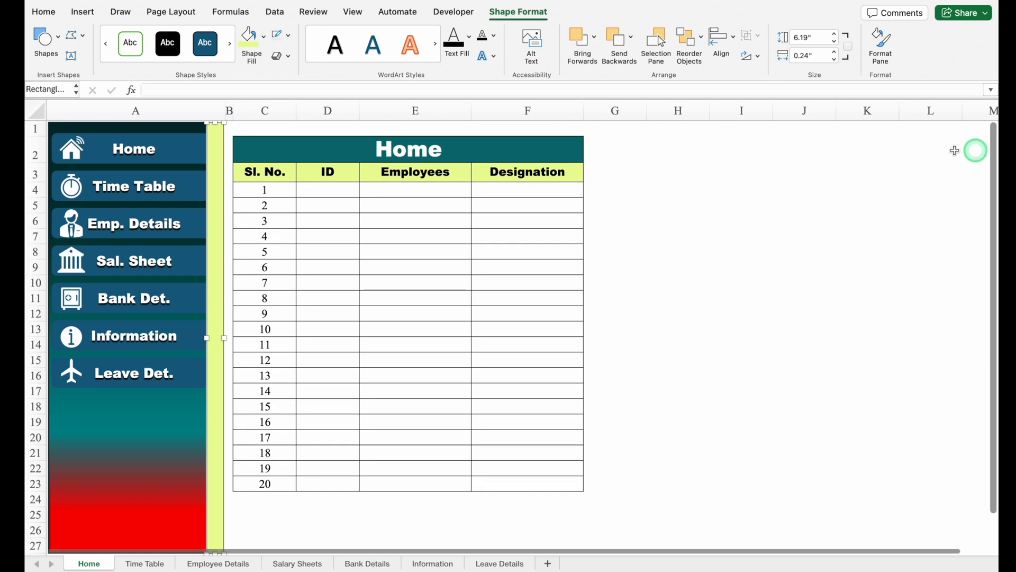
left_click(222, 218)
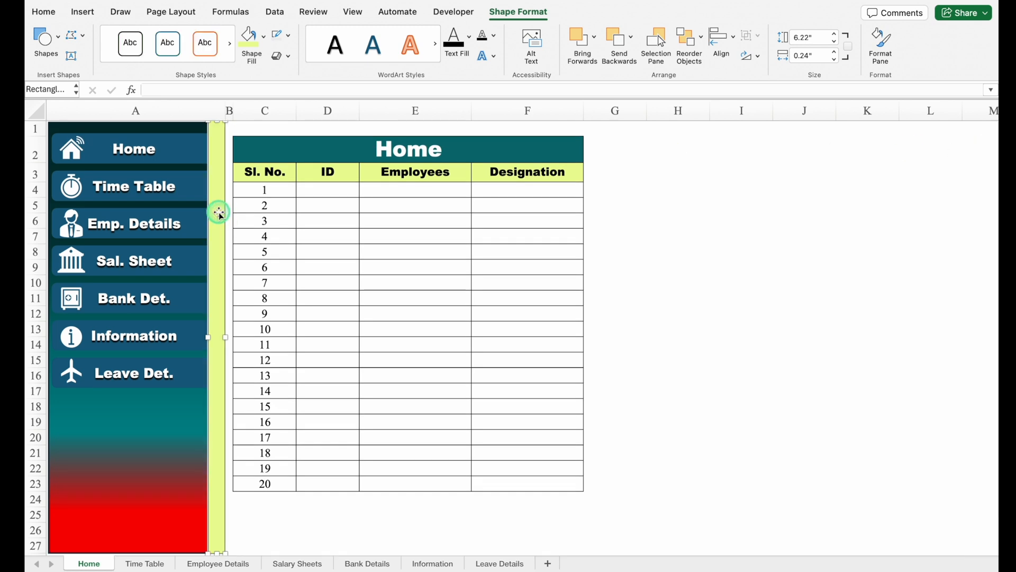
- Duplicate the yellow-green strip onto the sidebar's left edge and narrow both strips so they frame the buttons
left_click_drag(219, 216, 59, 216)
left_click_drag(61, 337, 56, 336)
left_click(209, 338)
left_click_drag(209, 338, 212, 338)
left_click(716, 265)
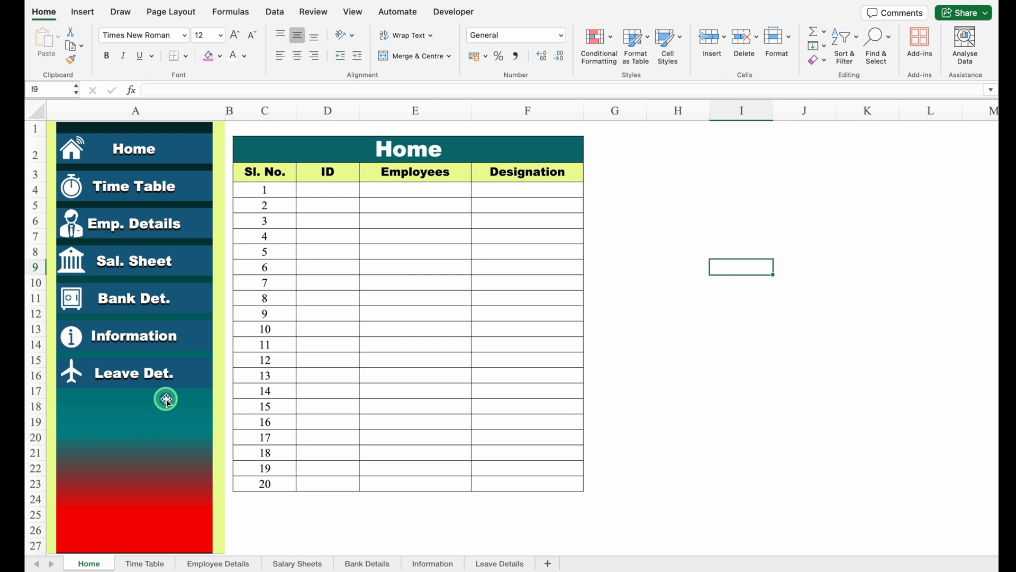
- Link the Time Table button to cell A1 of the 'Time Table' sheet in this document
right_click(192, 192)
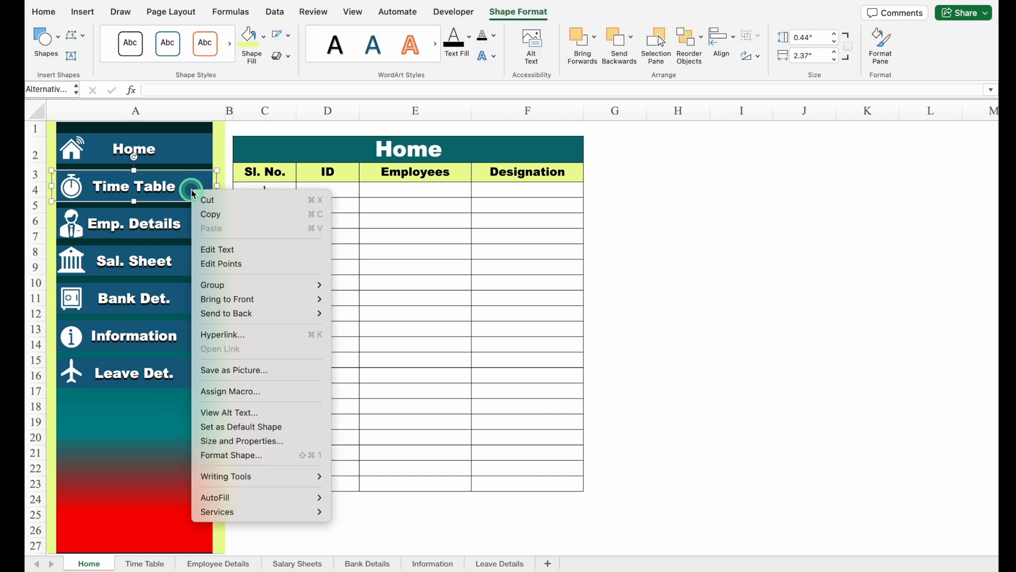
left_click(221, 335)
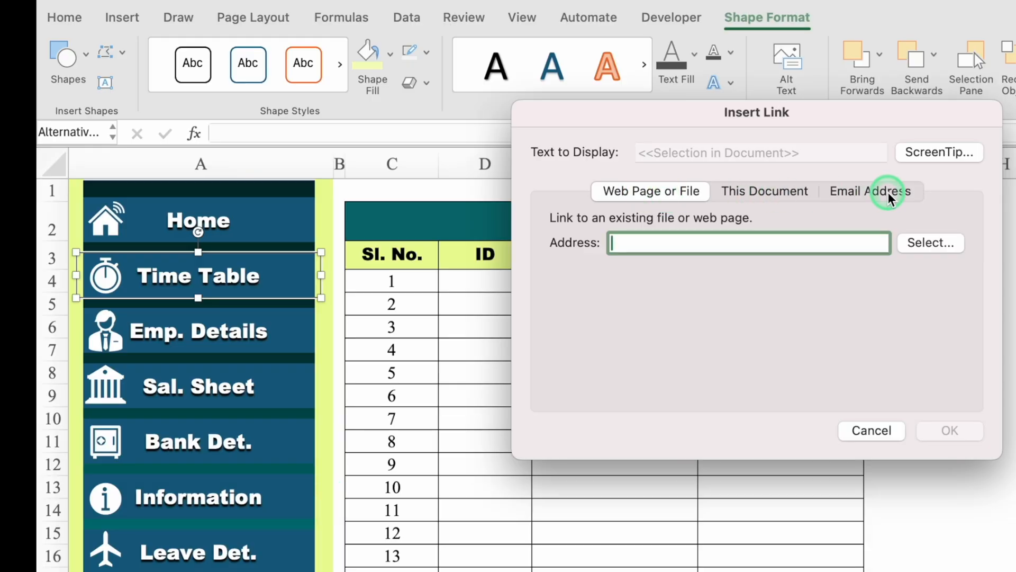
left_click(771, 193)
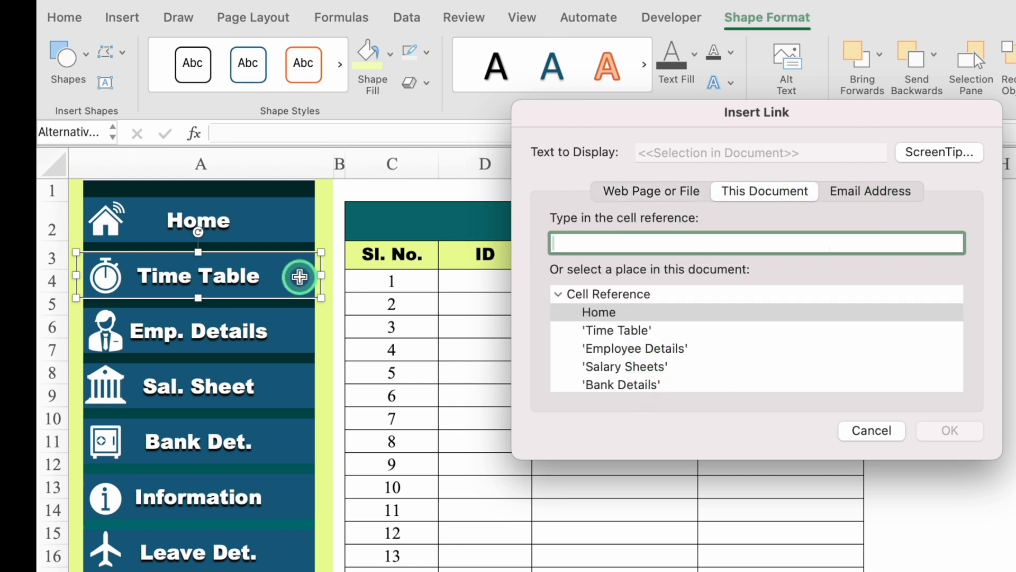
left_click(644, 331)
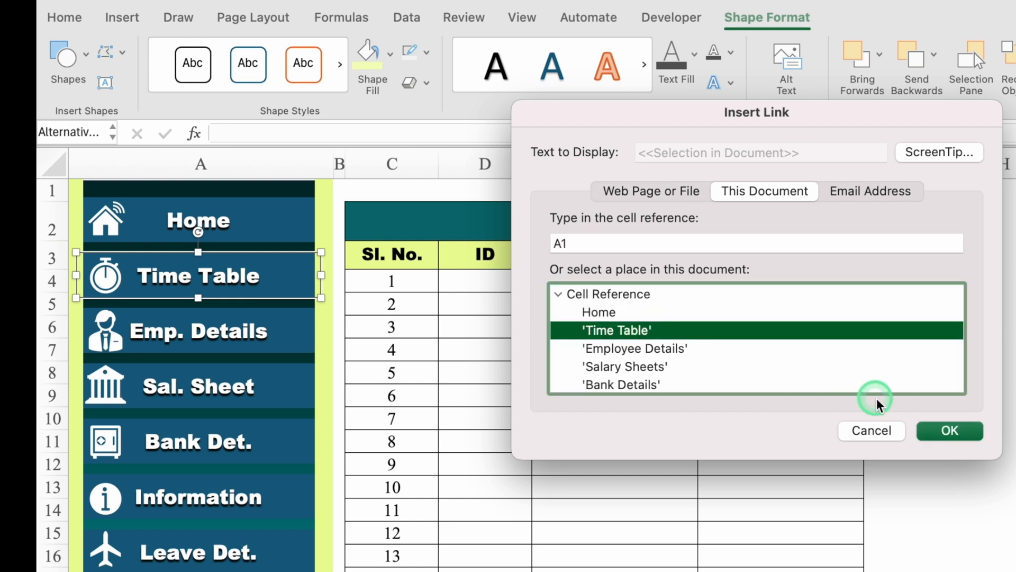
left_click(954, 433)
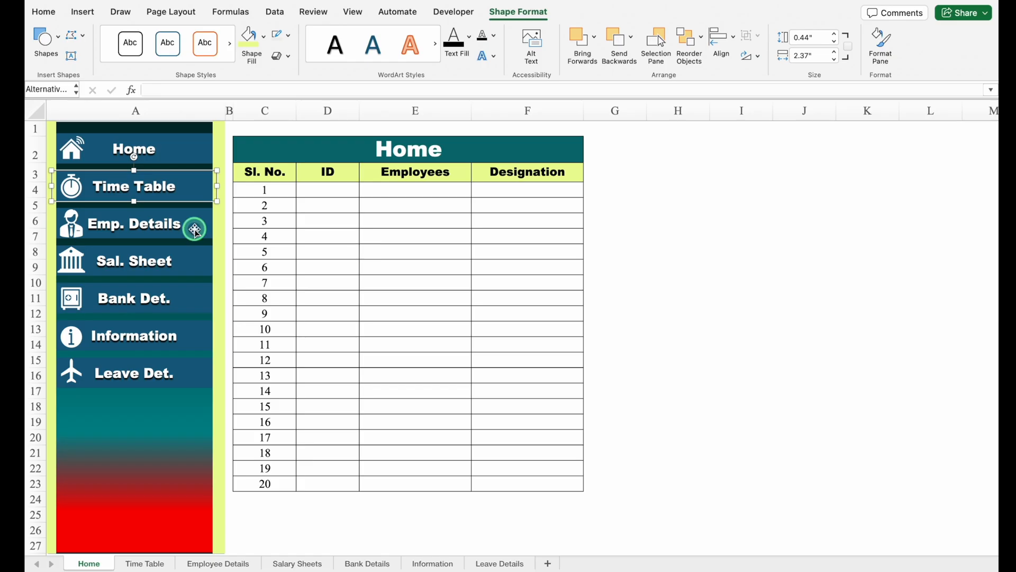
- Link the Emp. Details button to cell A1 of the 'Employee Details' sheet in this document
left_click(288, 339)
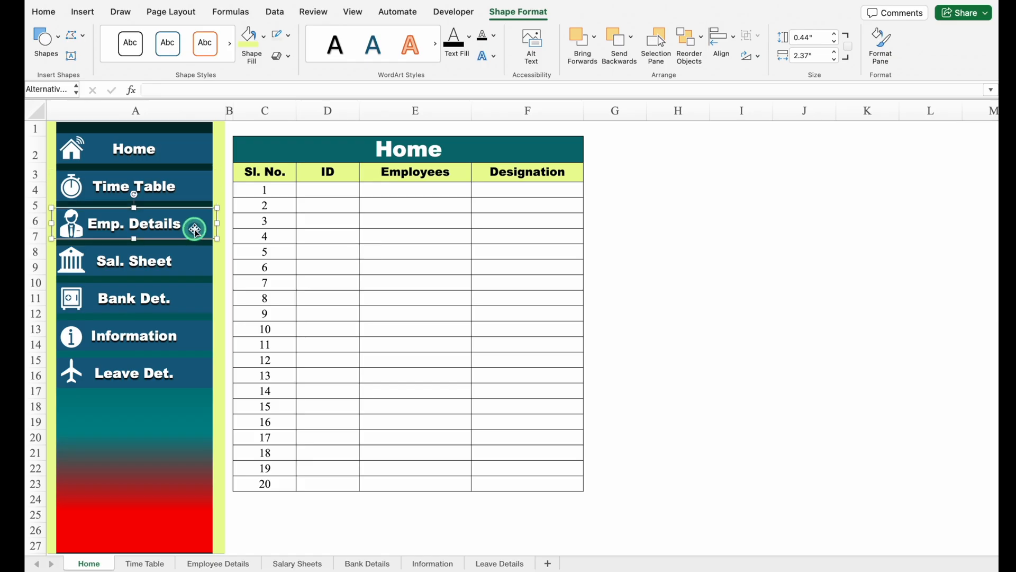
right_click(196, 230)
left_click(246, 374)
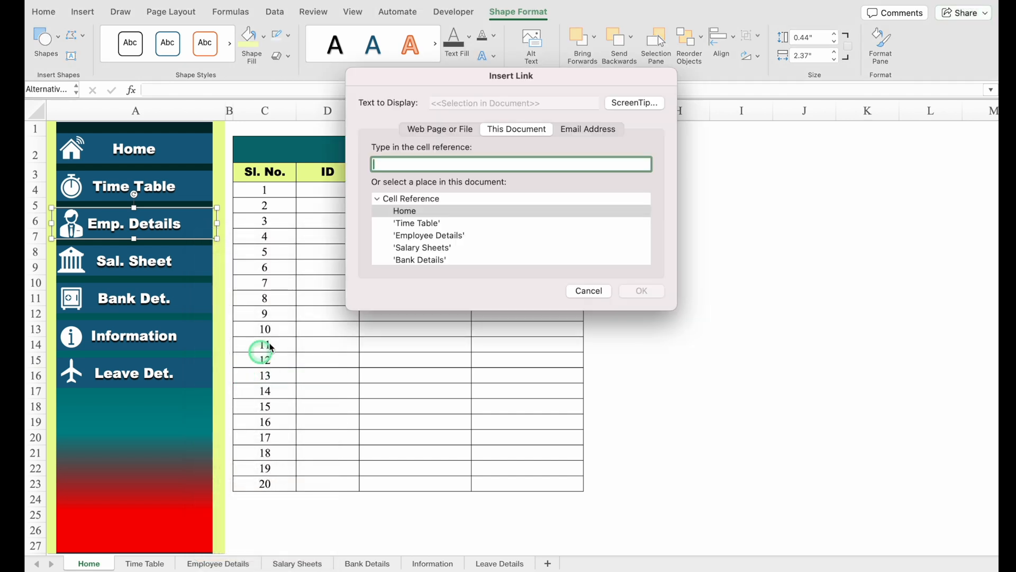
left_click(428, 236)
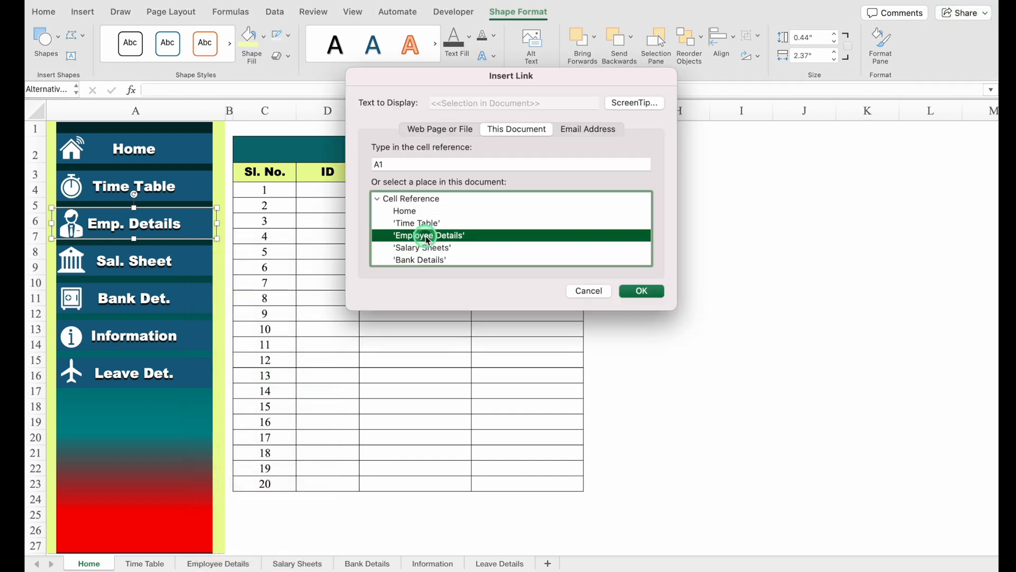
left_click(642, 291)
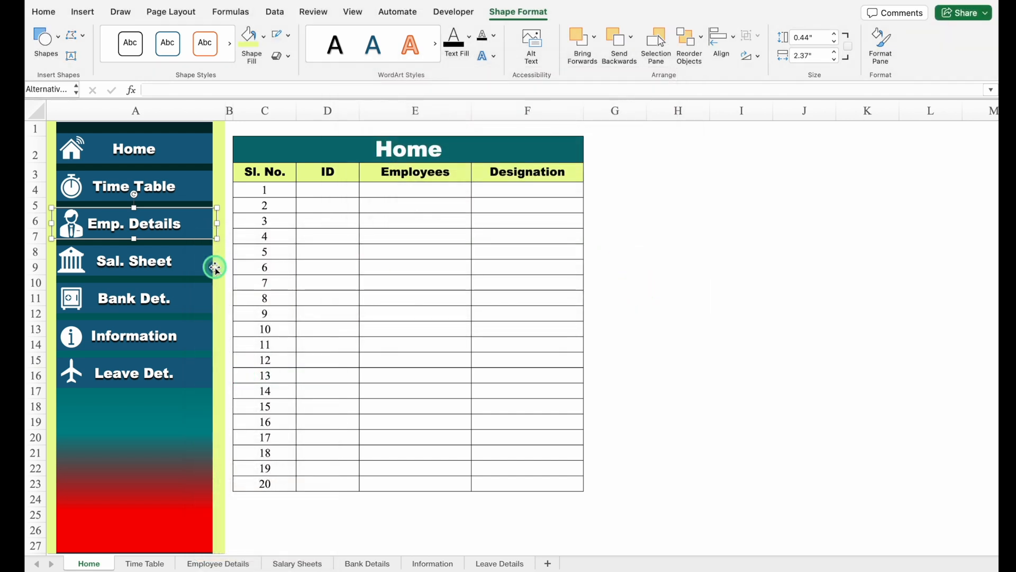
- Link the Sal. Sheet button to cell A1 of the 'Salary Sheets' sheet in this document
left_click(215, 267)
right_click(200, 267)
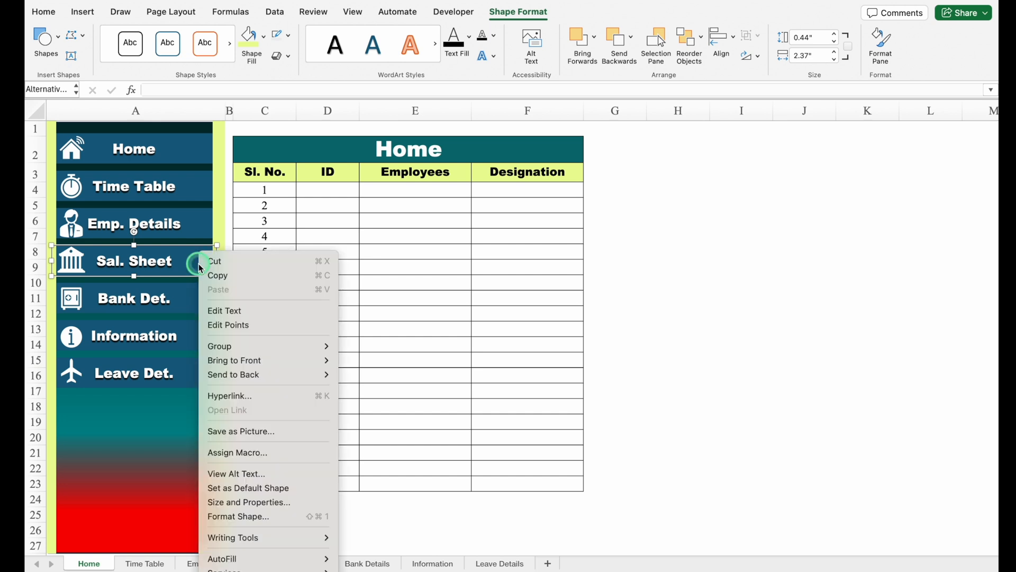
left_click(259, 395)
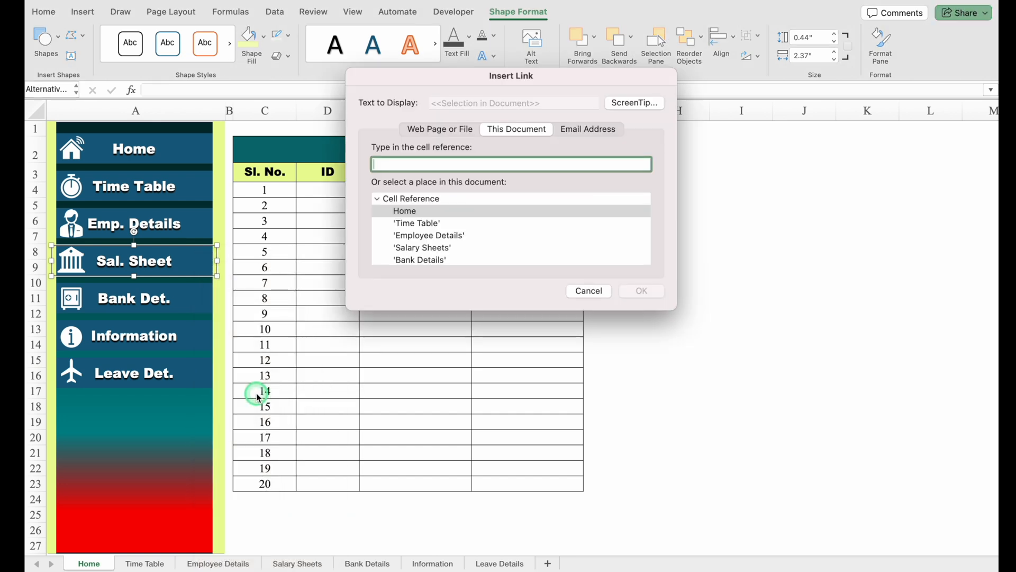
left_click(417, 248)
left_click(641, 290)
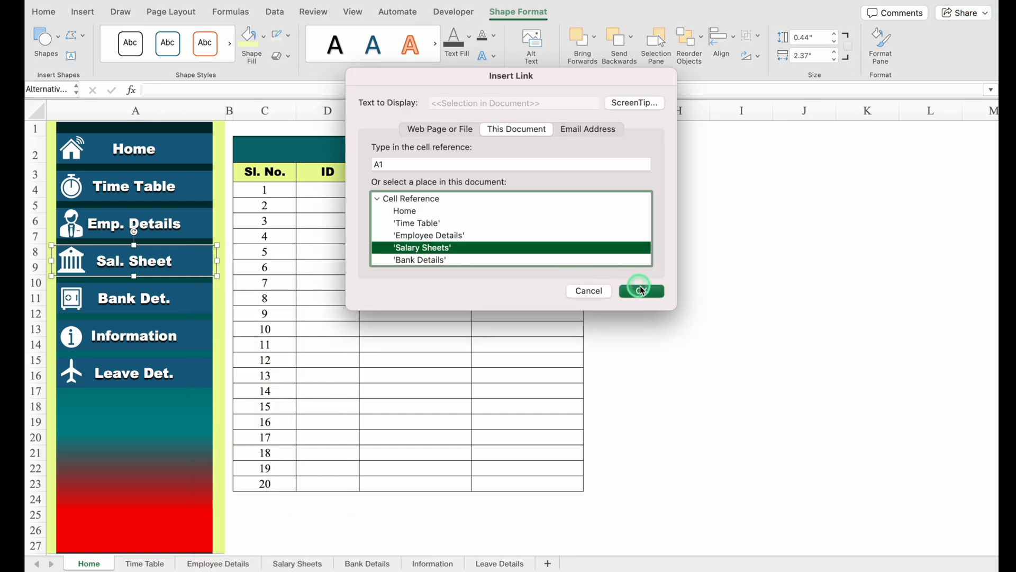
- Link the Bank Det. button to cell A1 of the 'Bank Details' sheet in this document
left_click(188, 301)
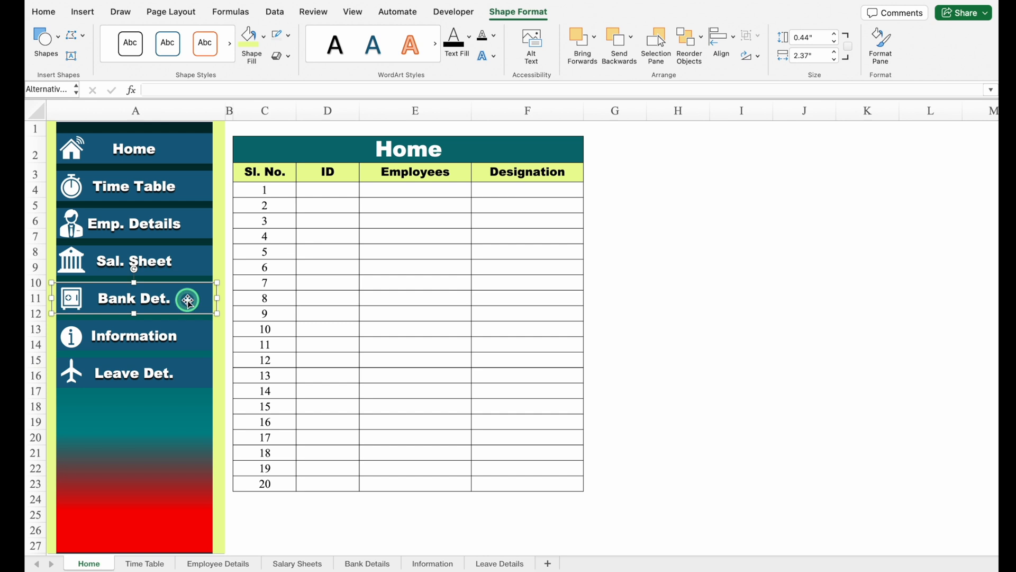
right_click(189, 301)
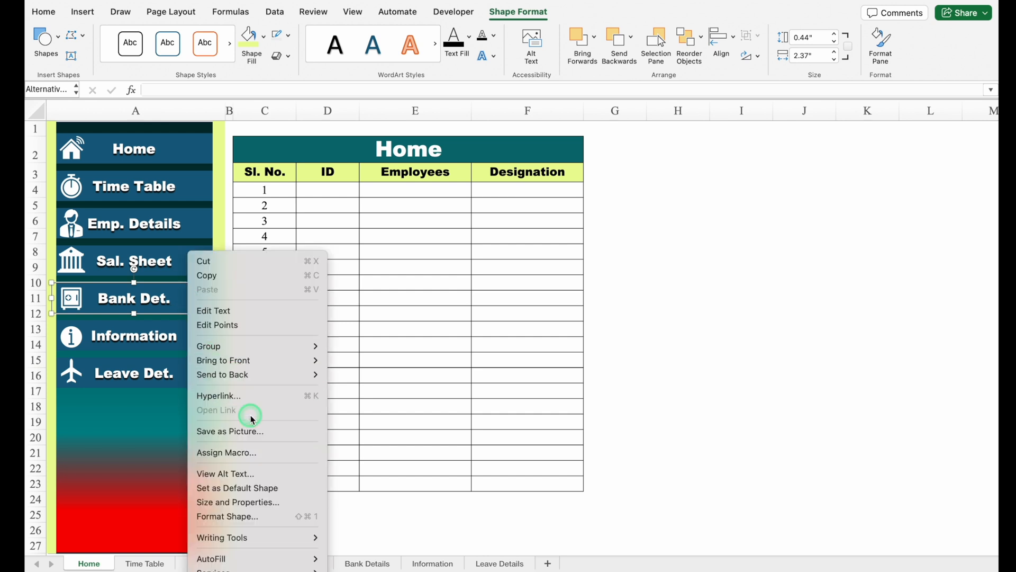
left_click(246, 396)
left_click(455, 259)
left_click(584, 264)
left_click(641, 290)
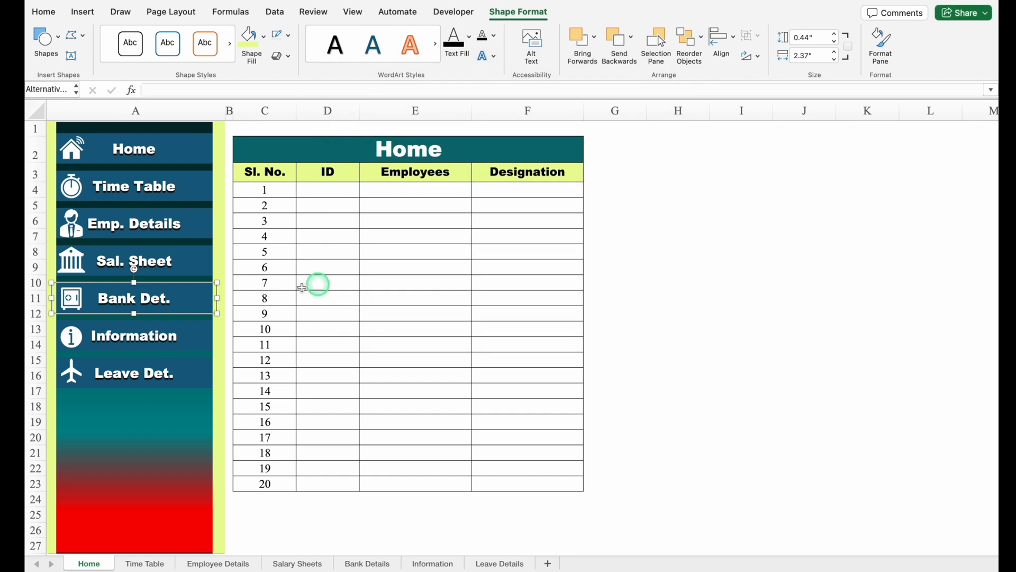
- Link the Information button to cell A1 of the Information sheet in this document
left_click(193, 333)
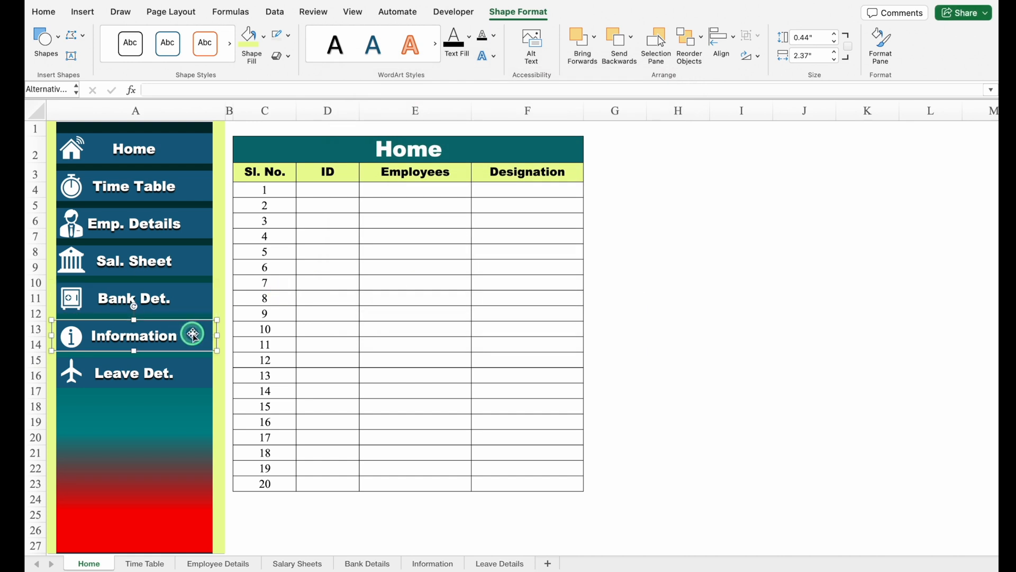
right_click(193, 334)
left_click(247, 392)
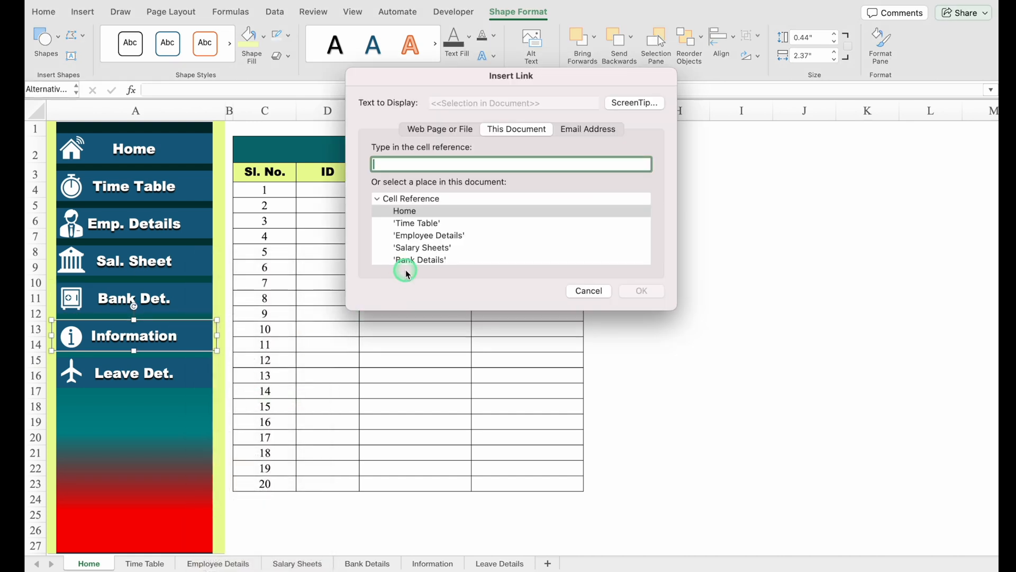
left_click(441, 204)
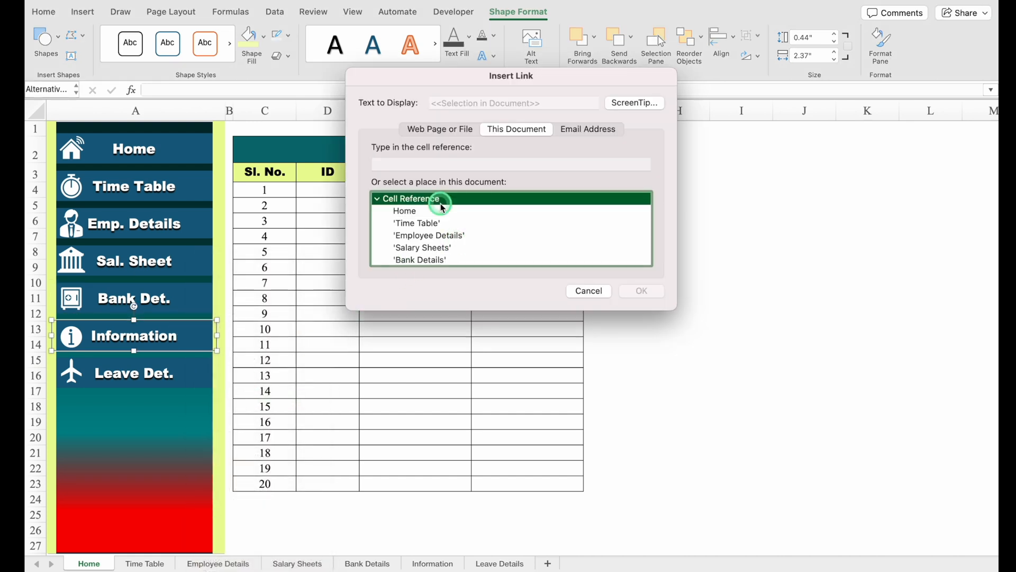
left_click(447, 236)
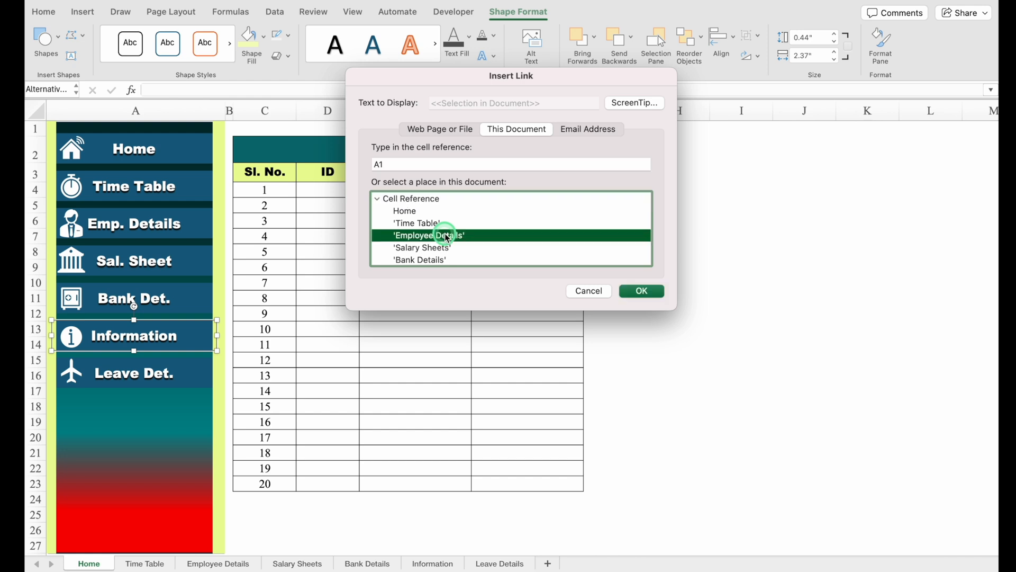
key("Down")
key("Down")
key("Down")
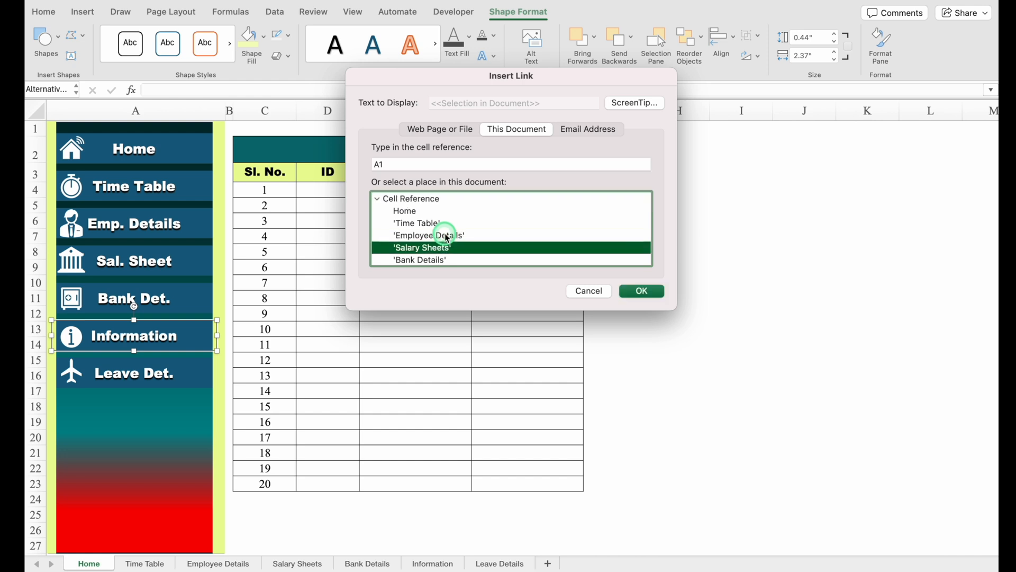
key("Down")
key("Down")
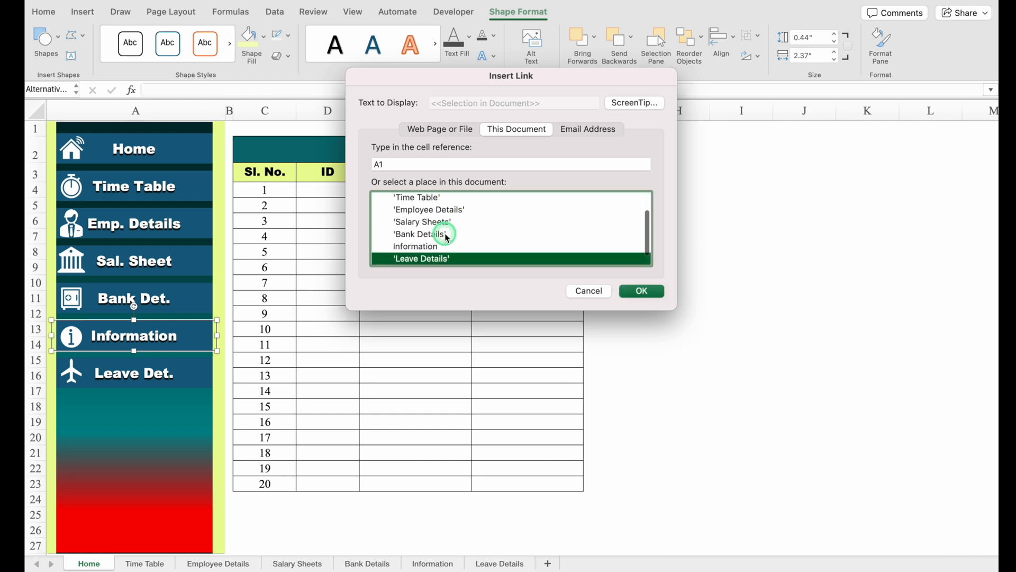
left_click(429, 237)
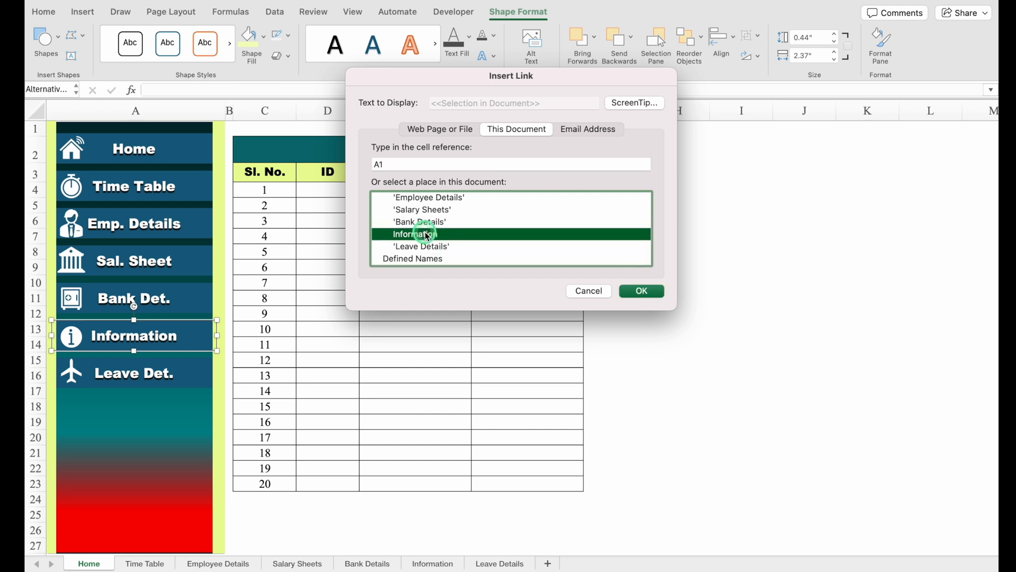
left_click(648, 291)
- Link the Leave Det. button to cell A1 of the 'Leave Details' sheet, then deselect the button
left_click(196, 372)
right_click(196, 372)
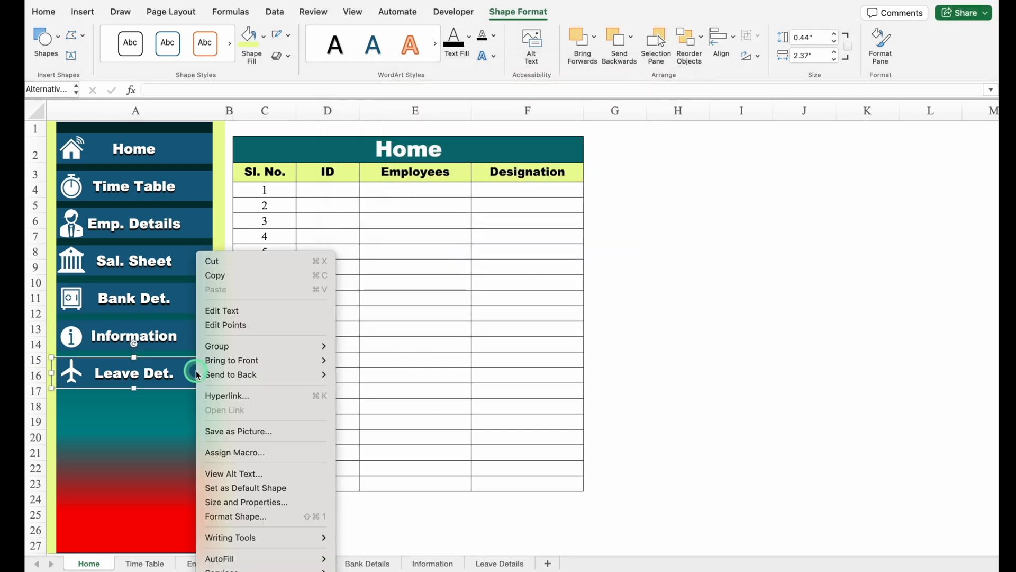
left_click(238, 395)
left_click(437, 247)
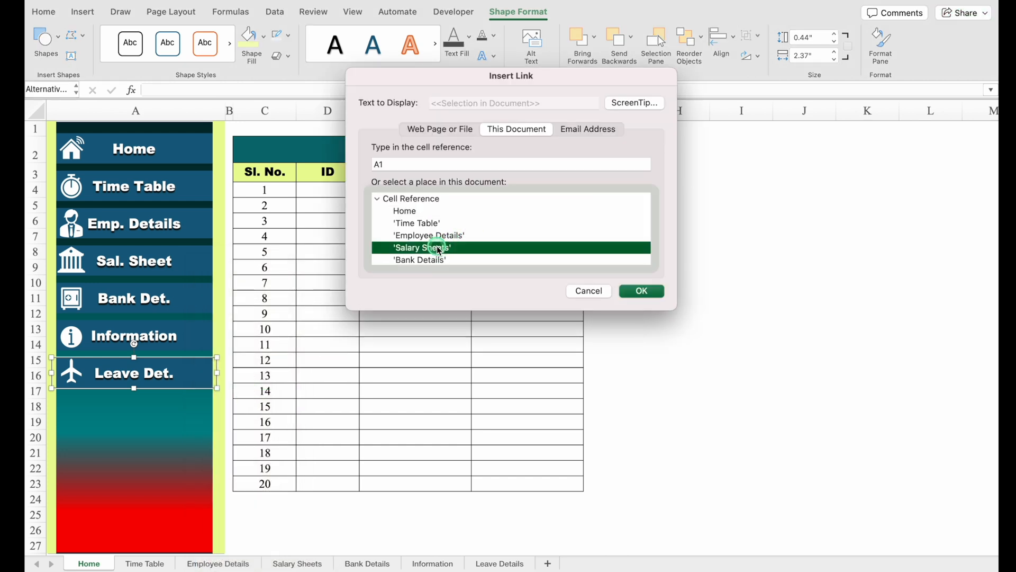
key("Down")
key("Down")
key("Down")
key("Down")
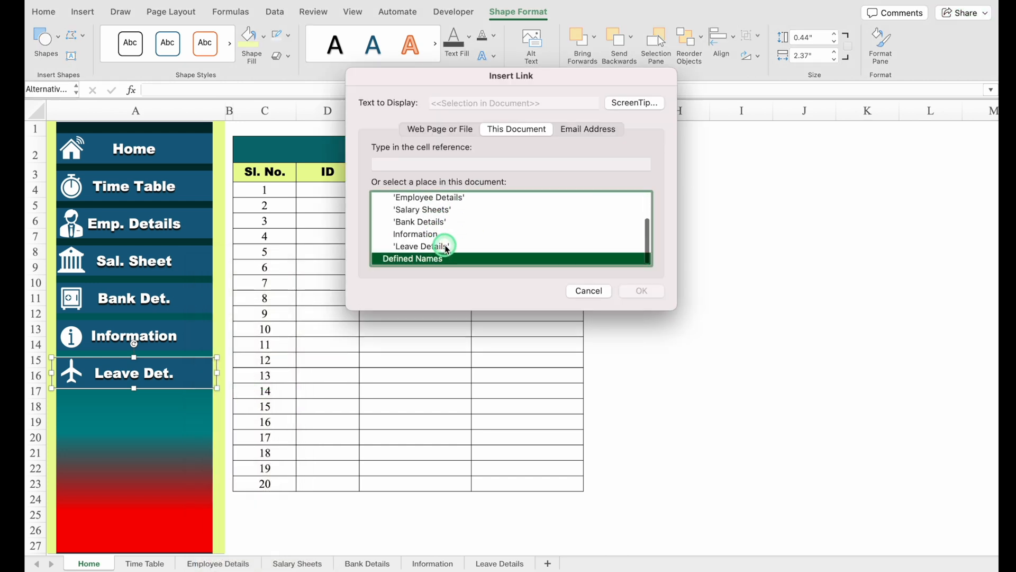
left_click(446, 247)
left_click(643, 290)
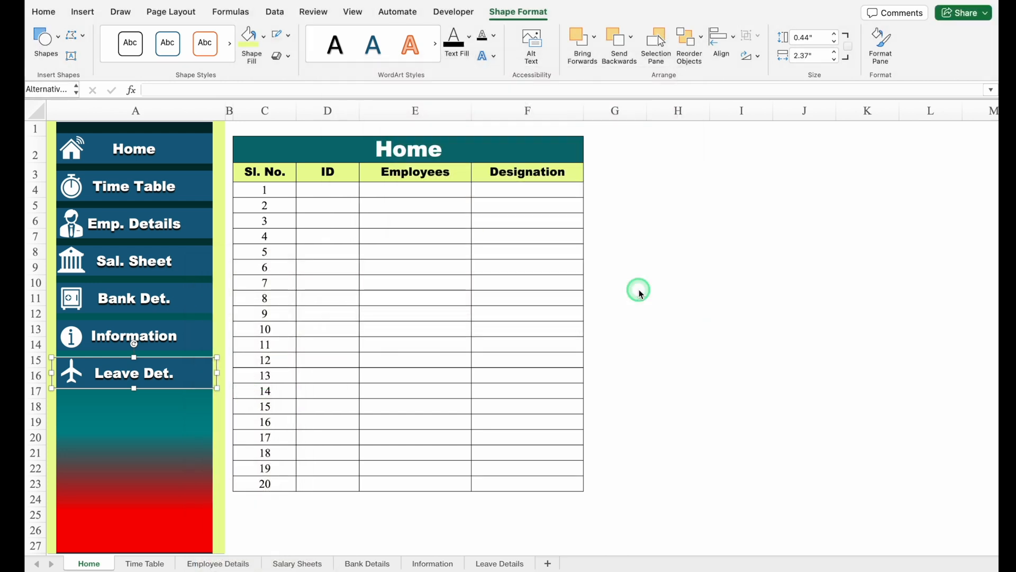
left_click(670, 289)
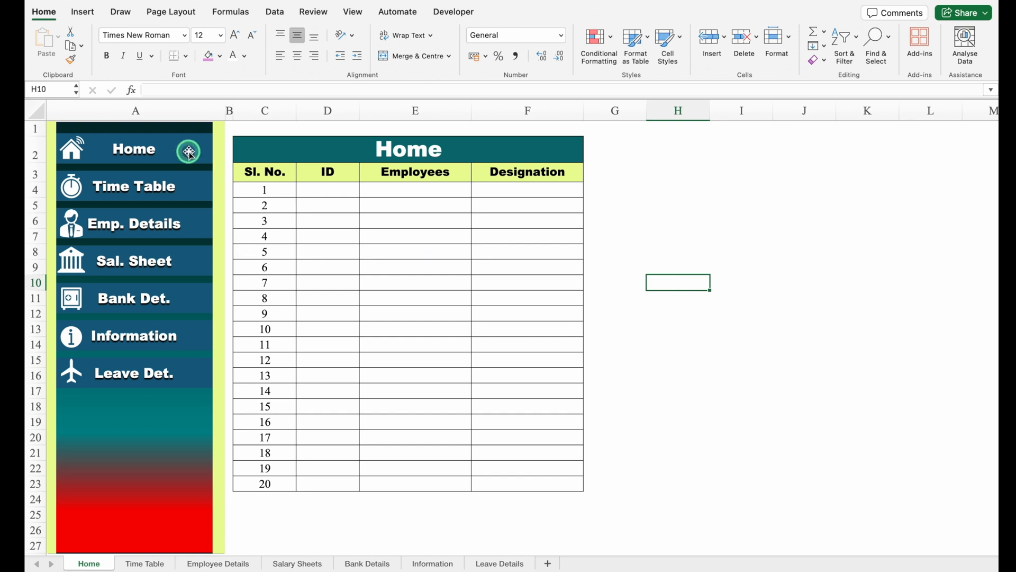
- Copy all the sidebar shapes and icons from the Home sheet and paste them into column A of the Time Table sheet
left_click(218, 151)
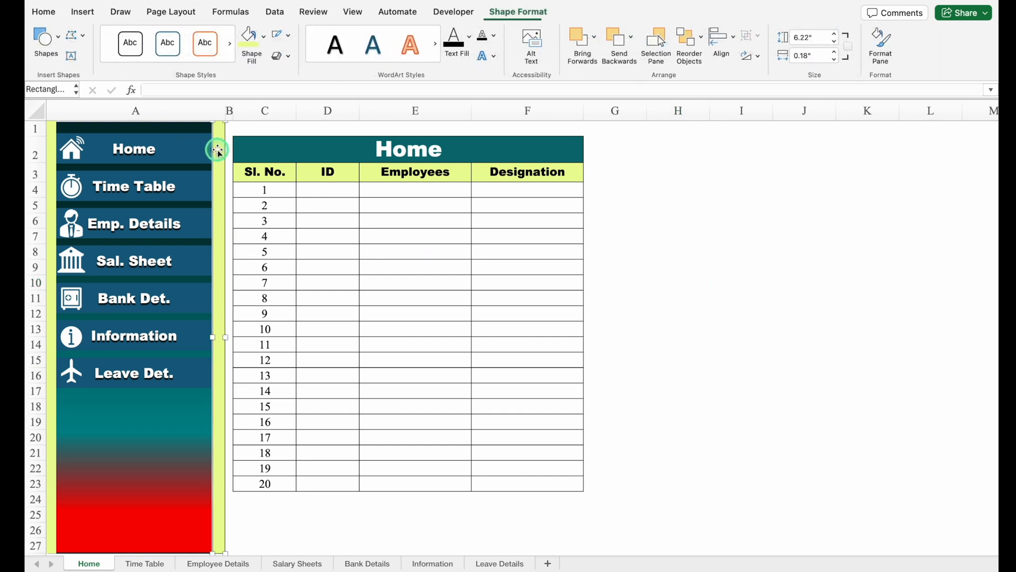
key("super+a")
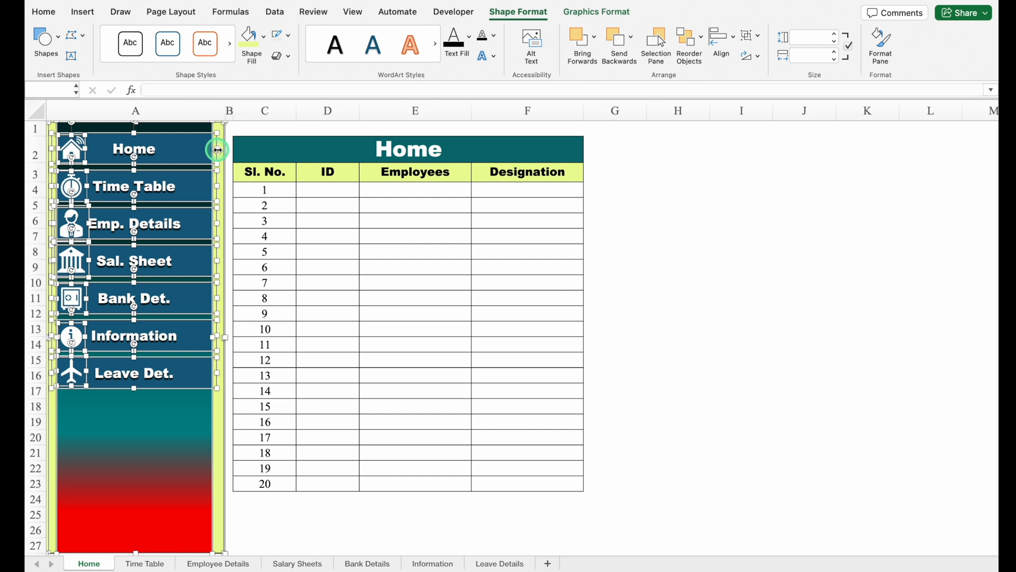
left_click(462, 190)
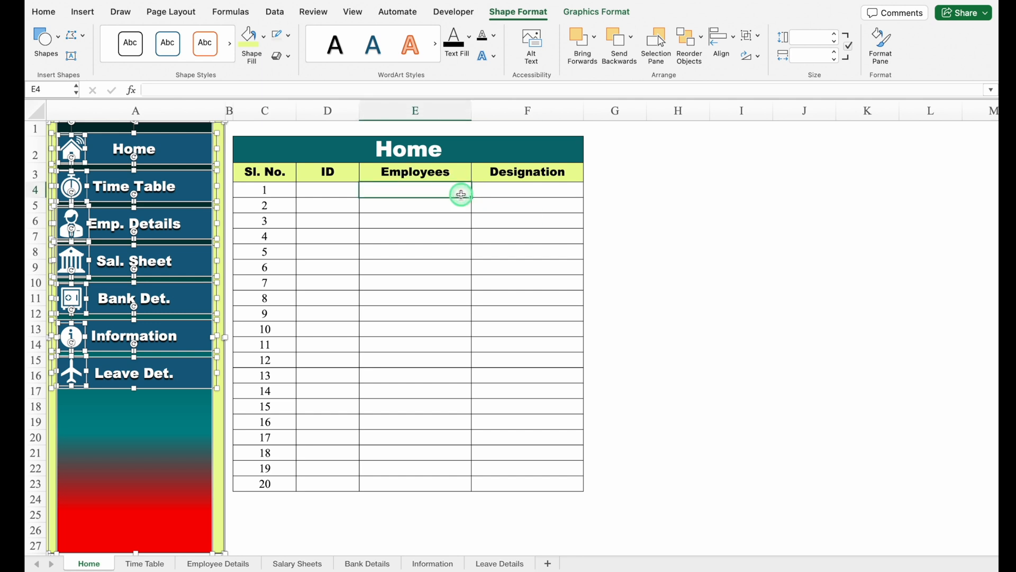
left_click(154, 192)
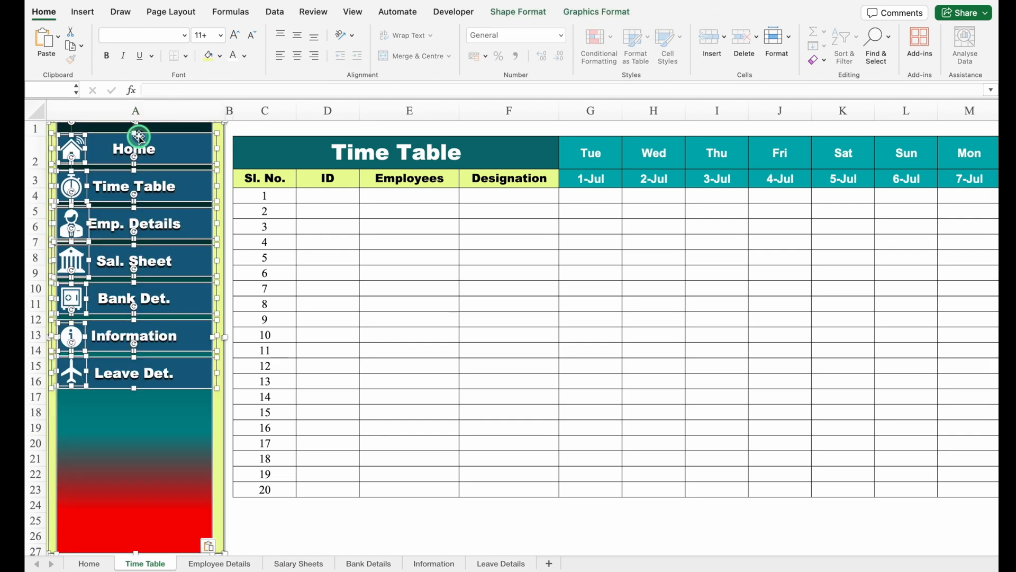
left_click(324, 197)
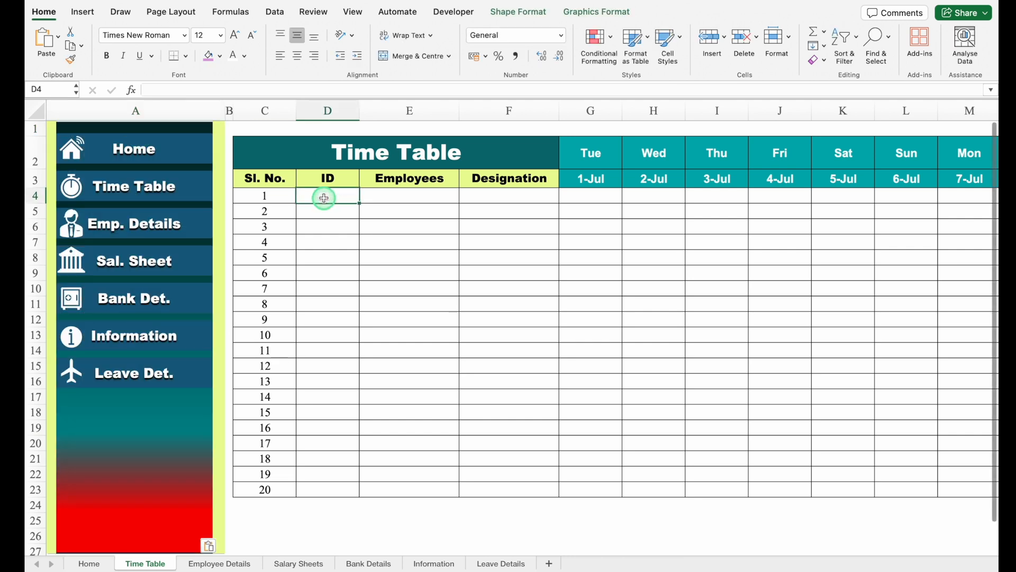
- Link the Home button on the Time Table sheet to cell A1 of the Home sheet
left_click(170, 154)
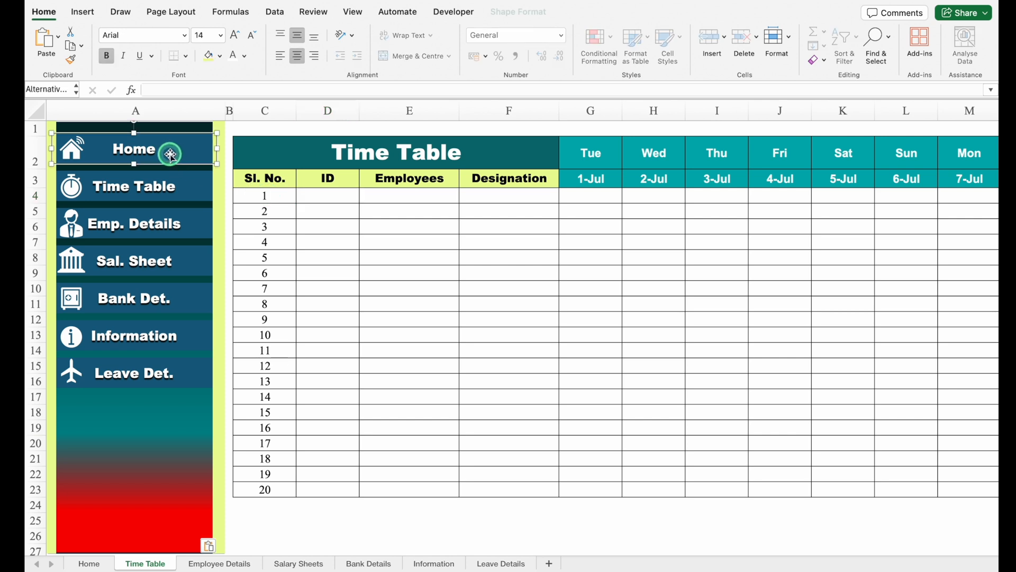
right_click(178, 156)
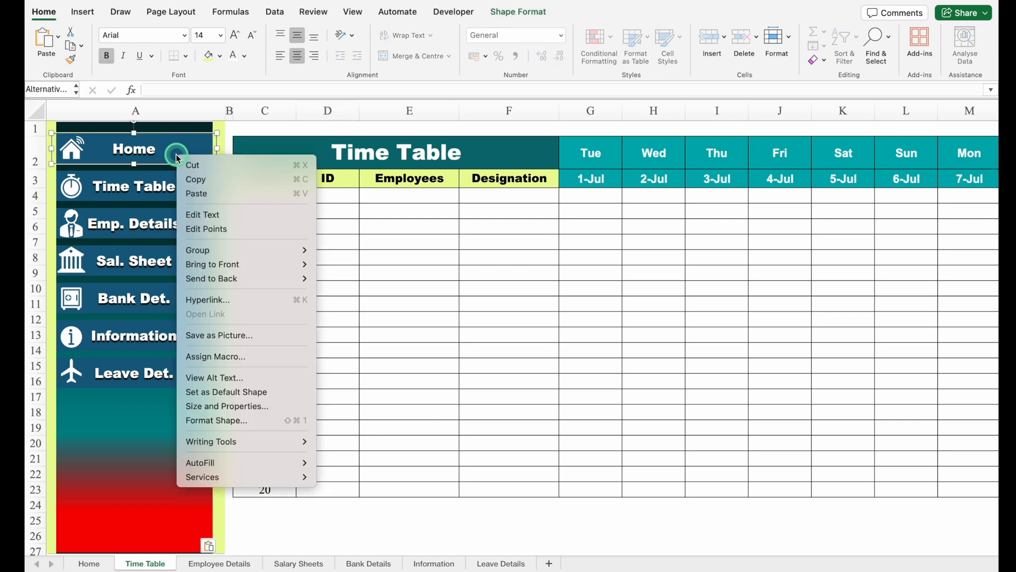
left_click(206, 299)
left_click(442, 224)
left_click(436, 213)
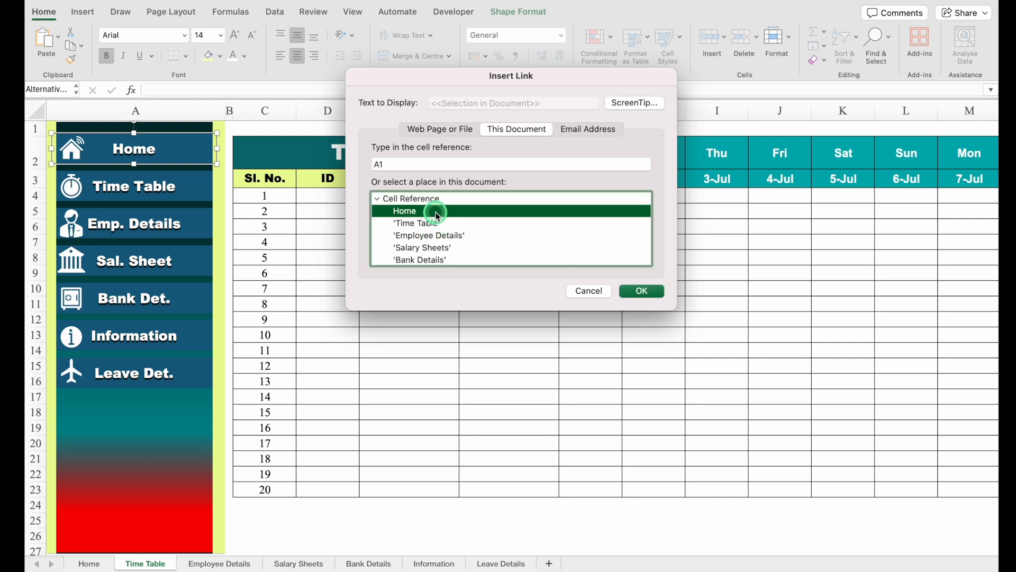
left_click(642, 291)
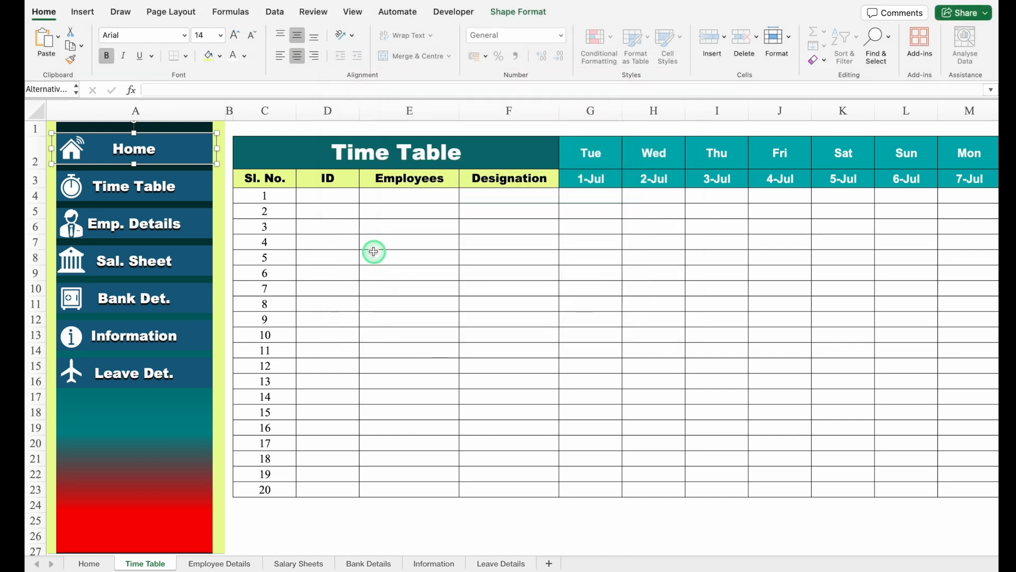
- Test the sidebar links by going to the Home sheet and back to the Time Table sheet
left_click(264, 199)
left_click(177, 160)
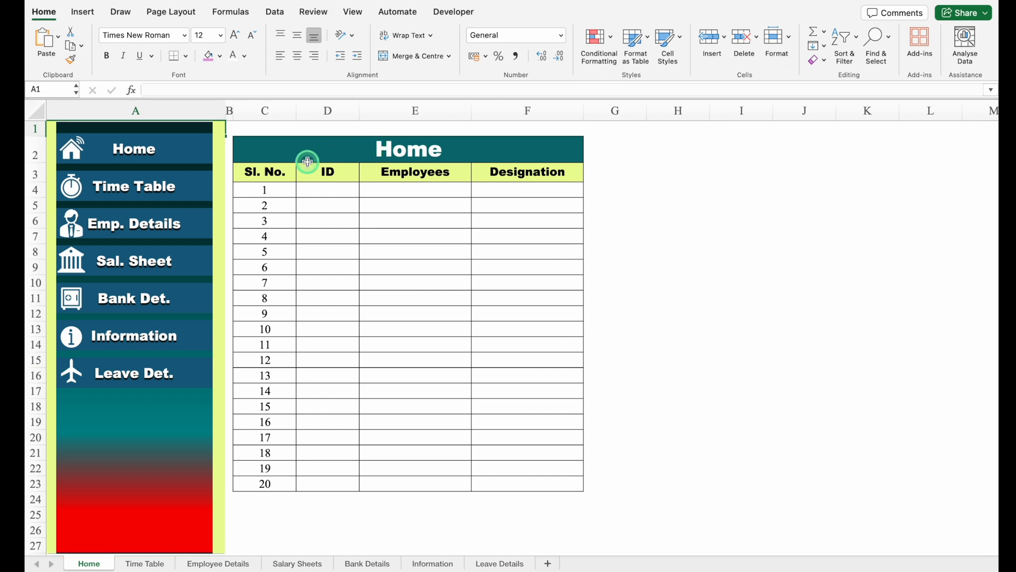
left_click(147, 194)
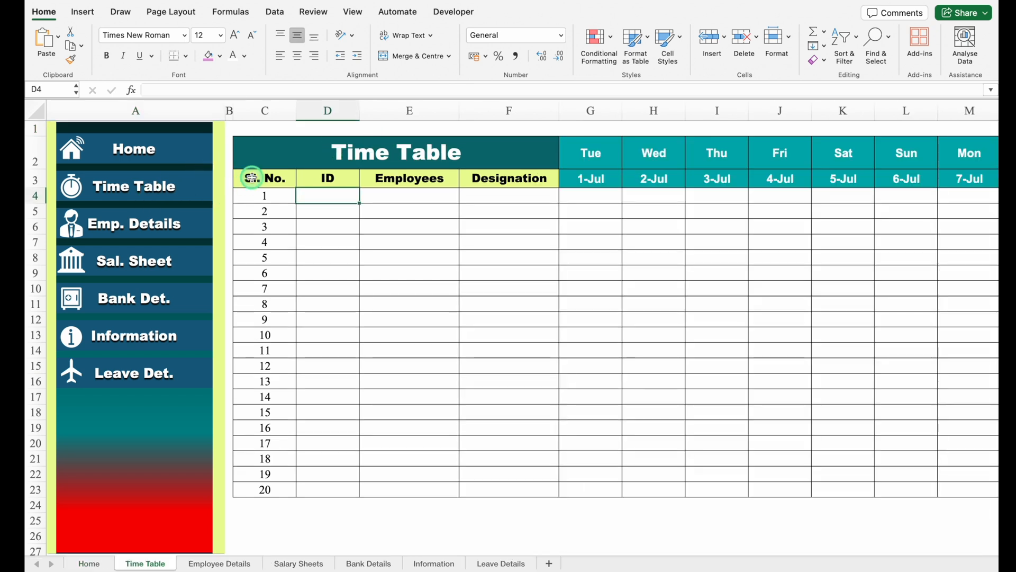
- Copy all the sidebar shapes and icons from the Time Table sheet and paste them into column A of the Employee Details sheet
left_click(221, 169)
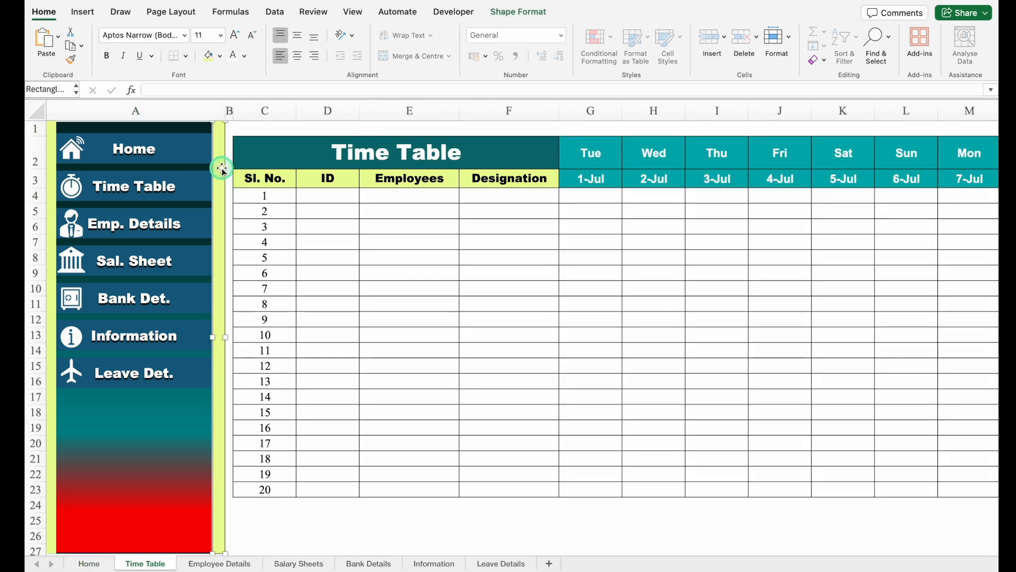
key("super+a")
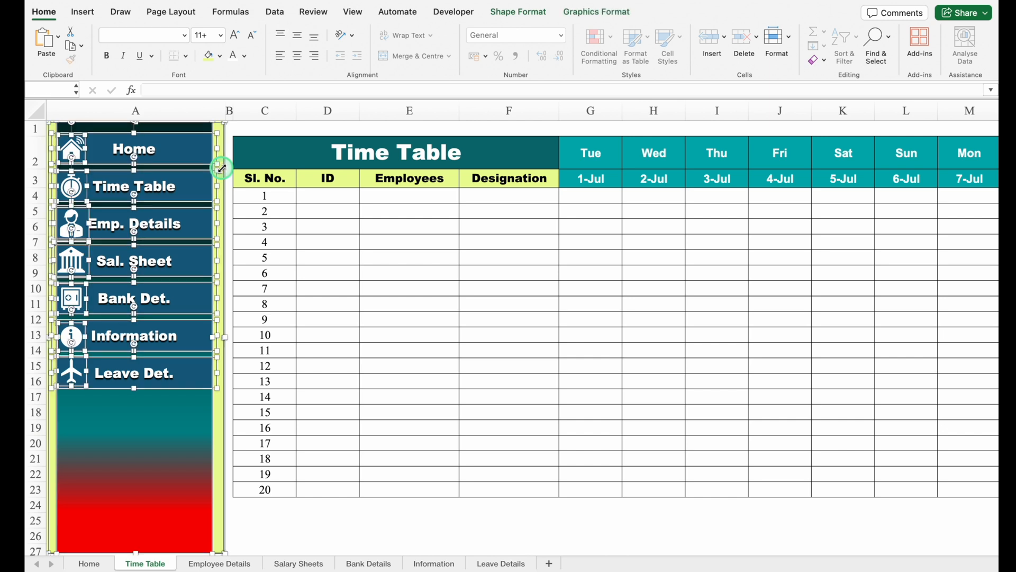
left_click(318, 196)
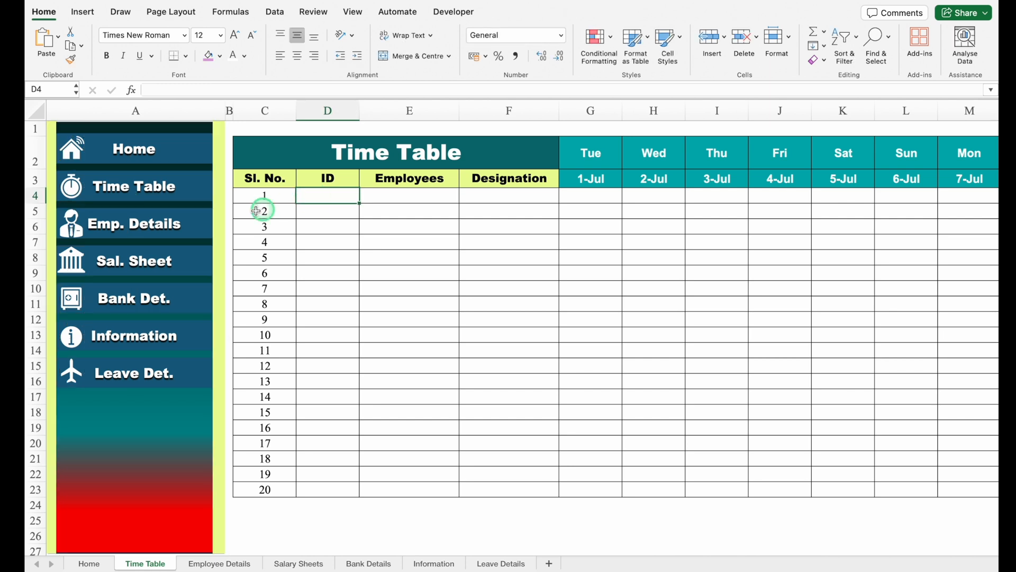
left_click(161, 225)
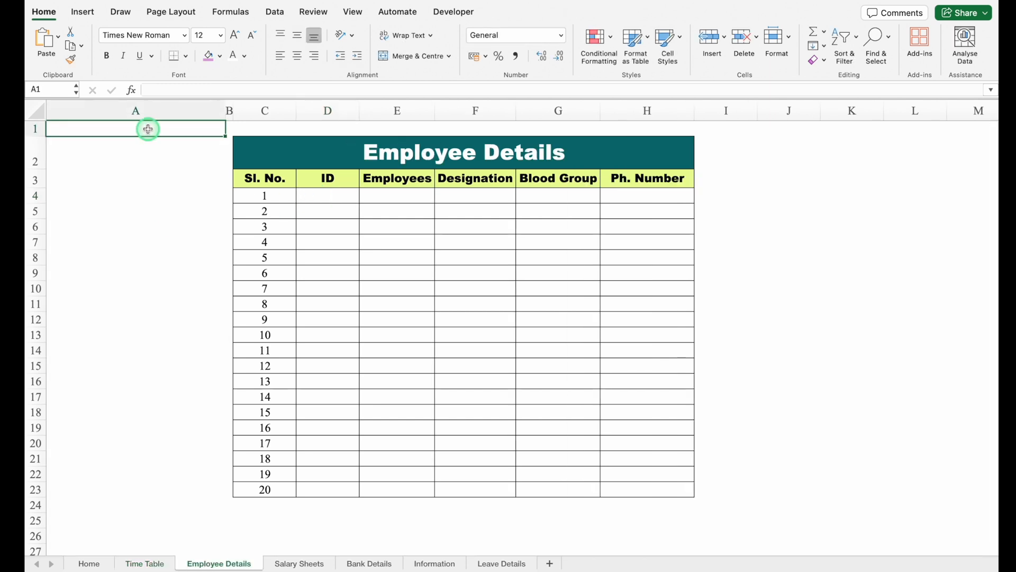
left_click(313, 225)
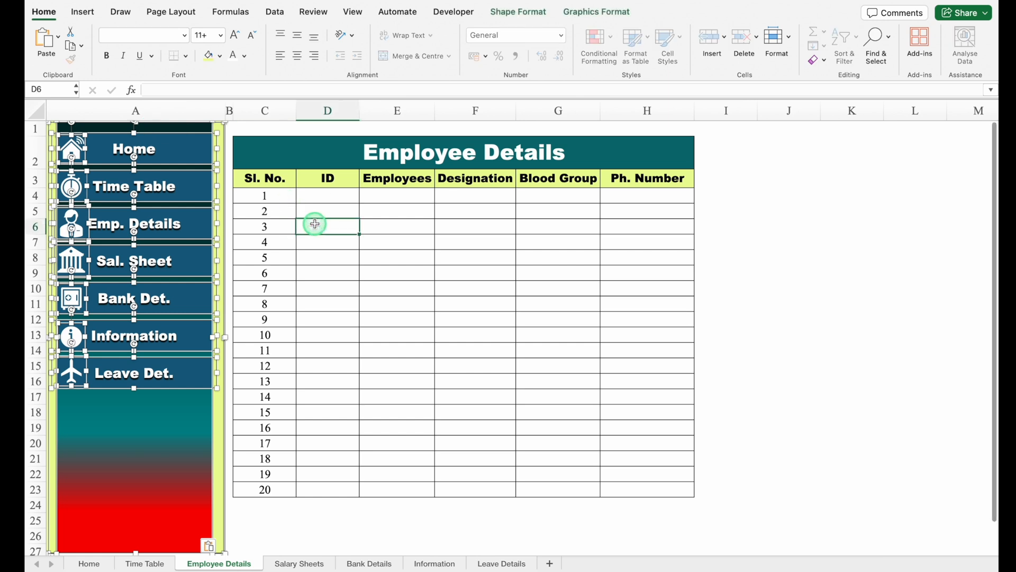
- Paste the copied sidebar into column A of the Salary Sheets and Bank Details sheets
left_click(139, 263)
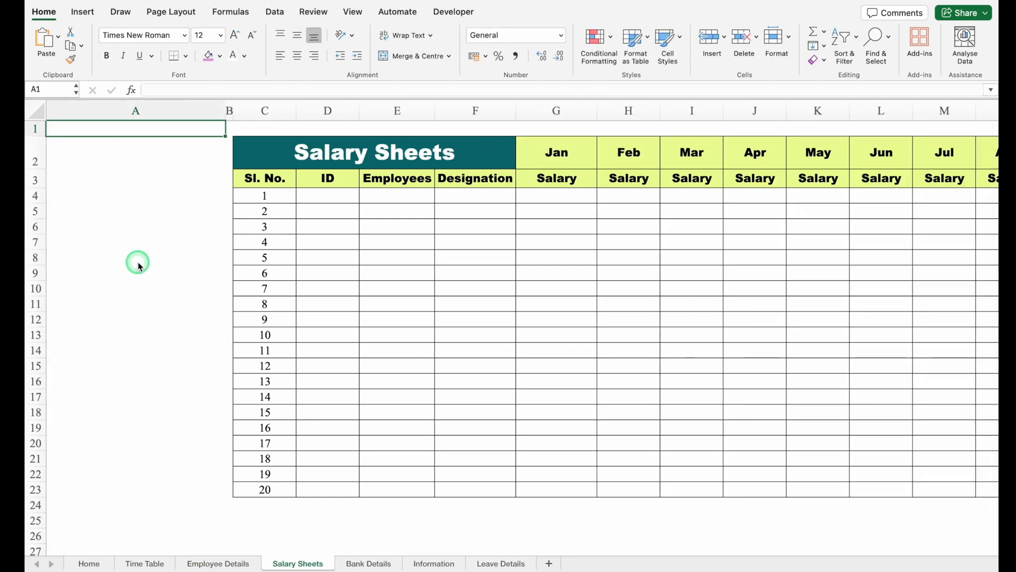
left_click(329, 258)
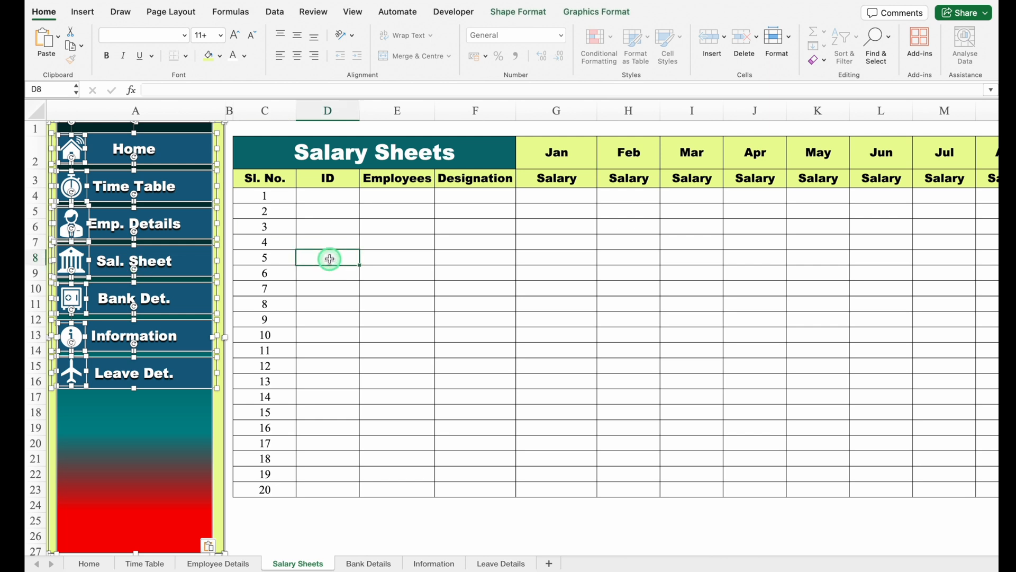
left_click(158, 295)
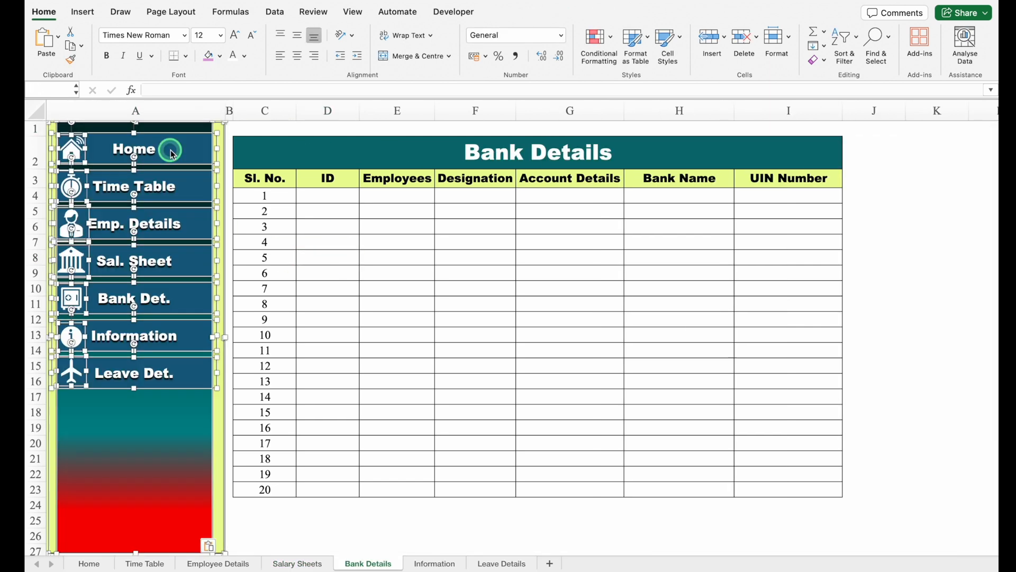
left_click(324, 268)
- Paste the copied sidebar into column A of the Information and Leave Details sheets
left_click(190, 338)
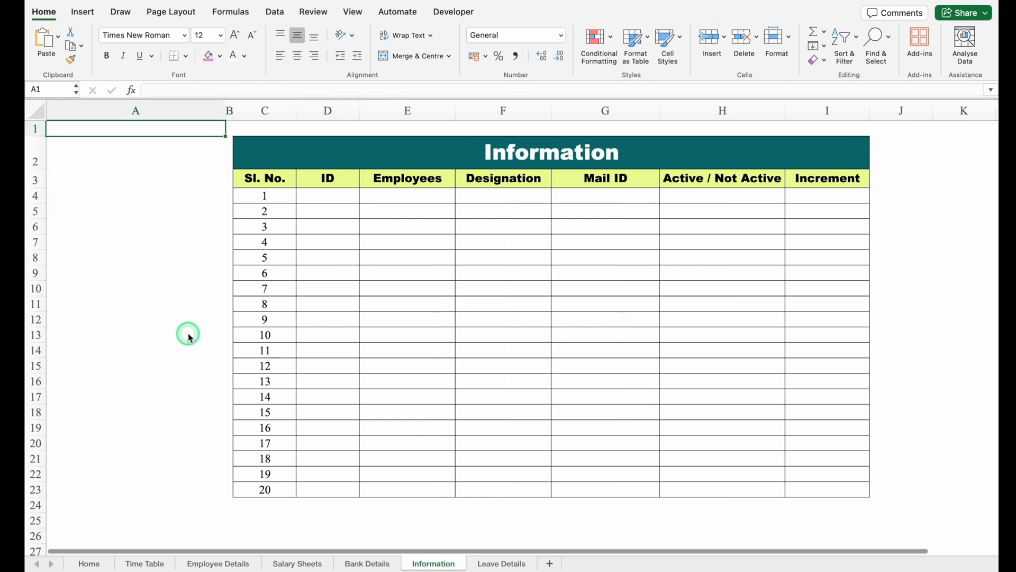
left_click(170, 193)
left_click(352, 265)
left_click(172, 375)
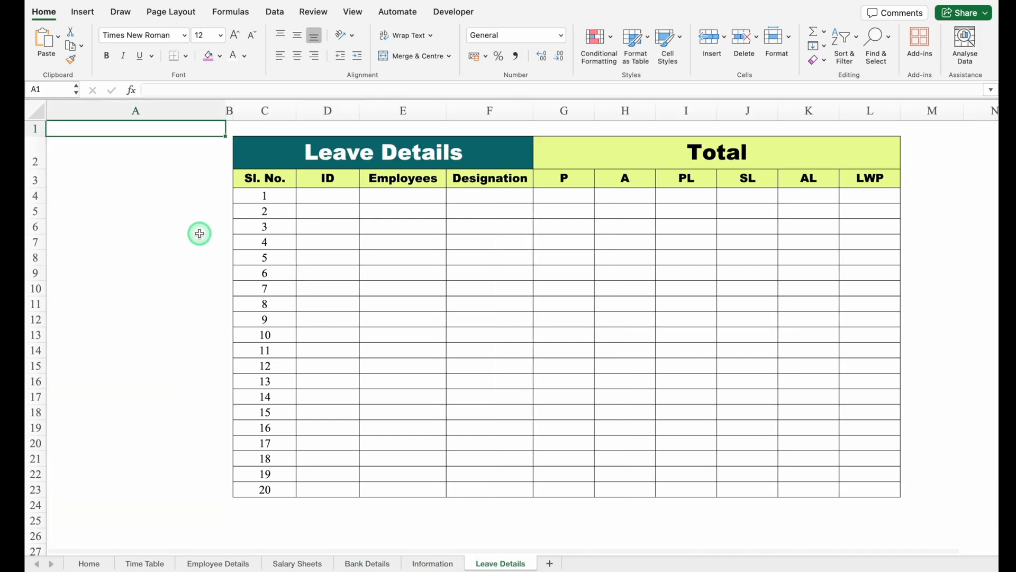
left_click(420, 267)
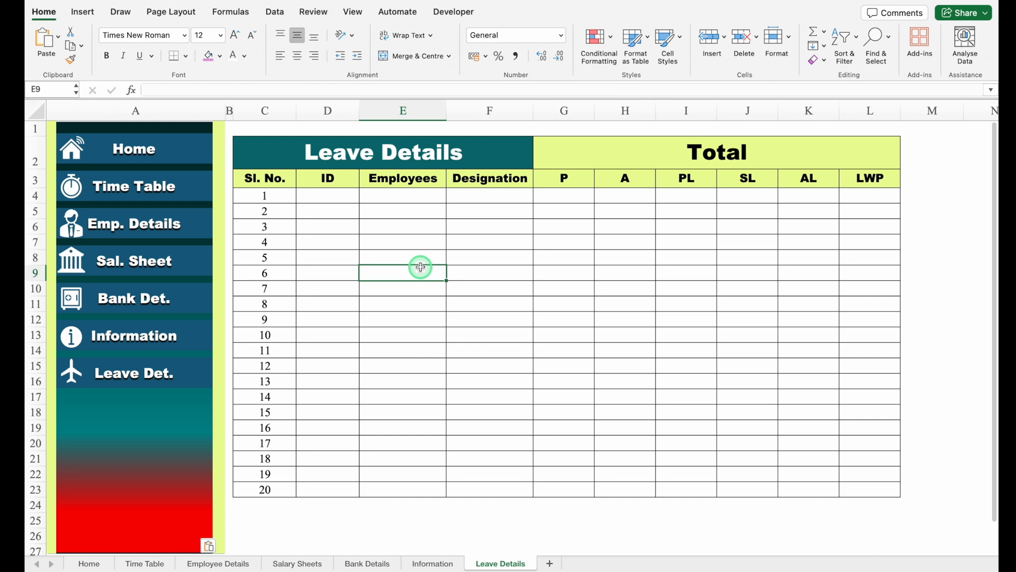
- On the Home sheet, fill the Home button with light yellow-green and colour its text teal
left_click(182, 160)
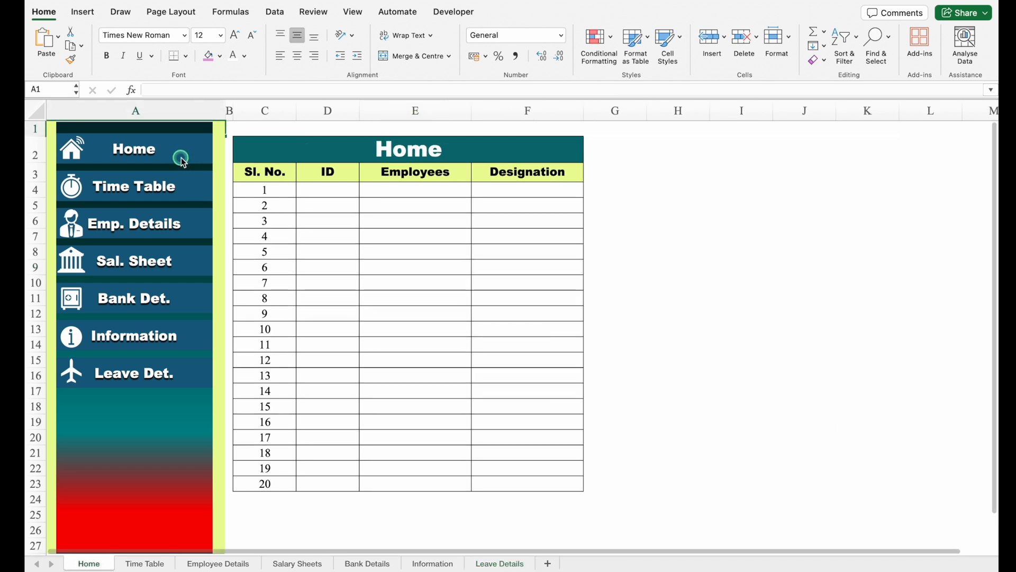
left_click(198, 156, "super")
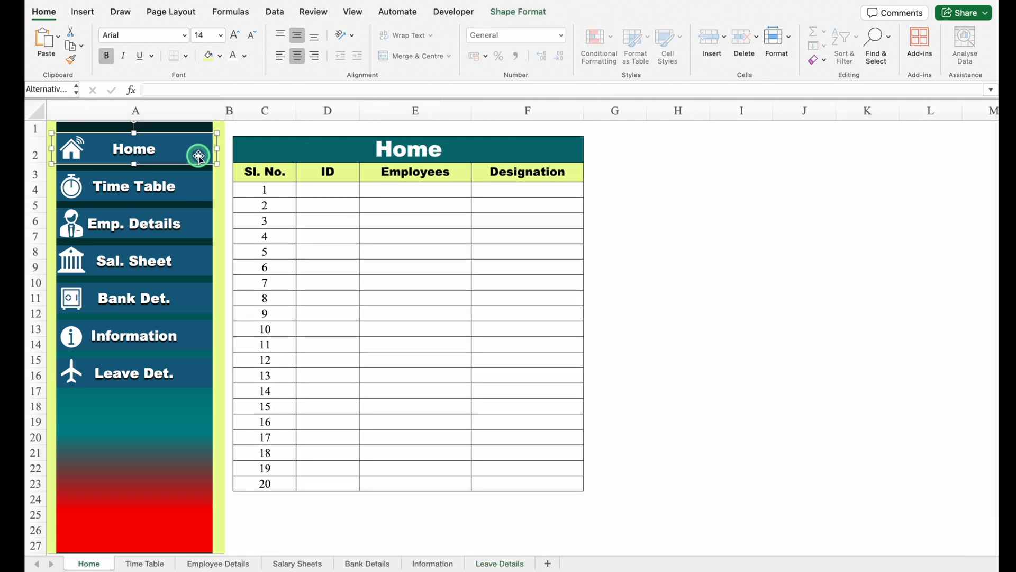
left_click(209, 58)
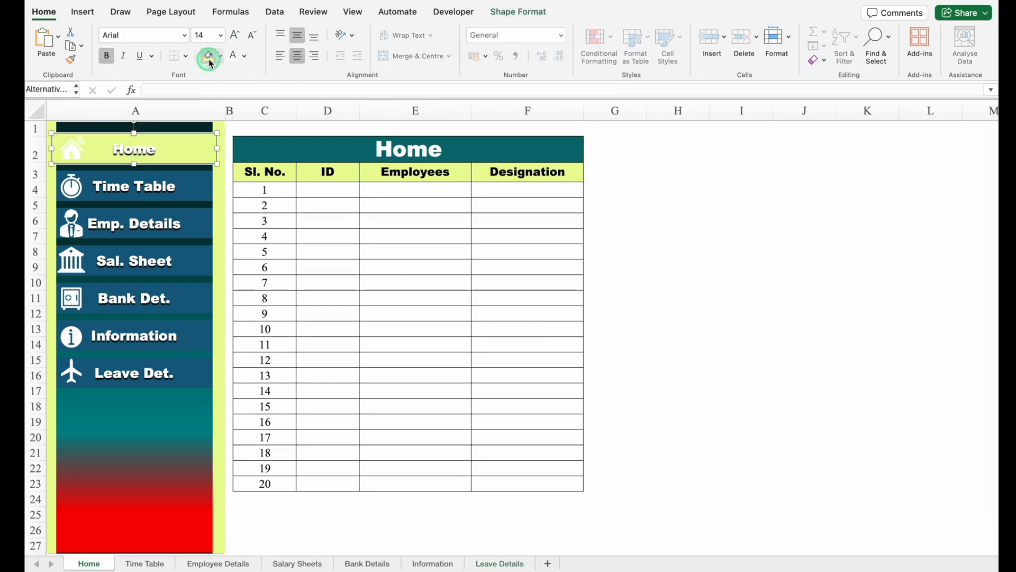
left_click(245, 58)
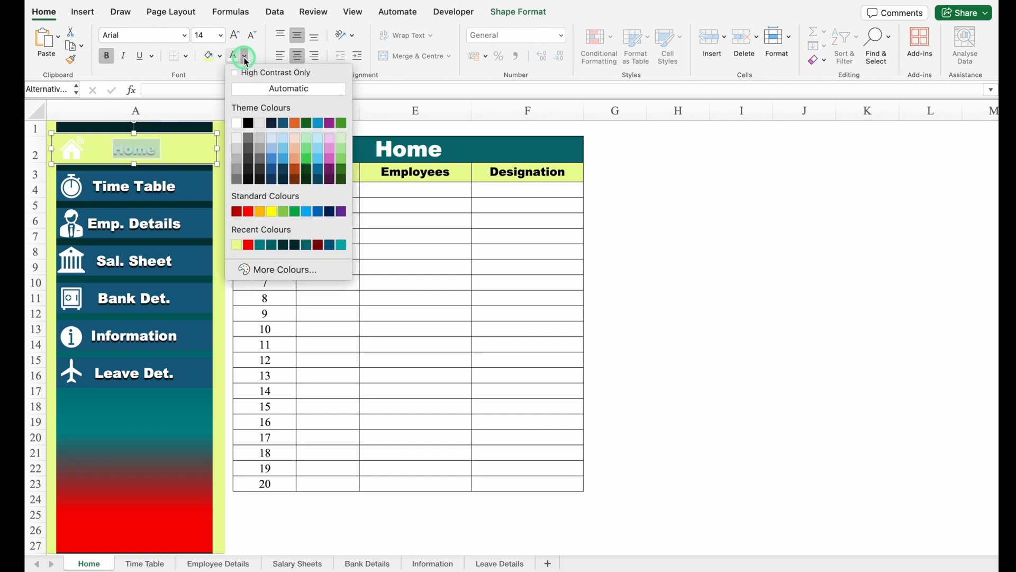
left_click(281, 212)
- Fill the house icon on the Home button with the same teal as its text
left_click(74, 151)
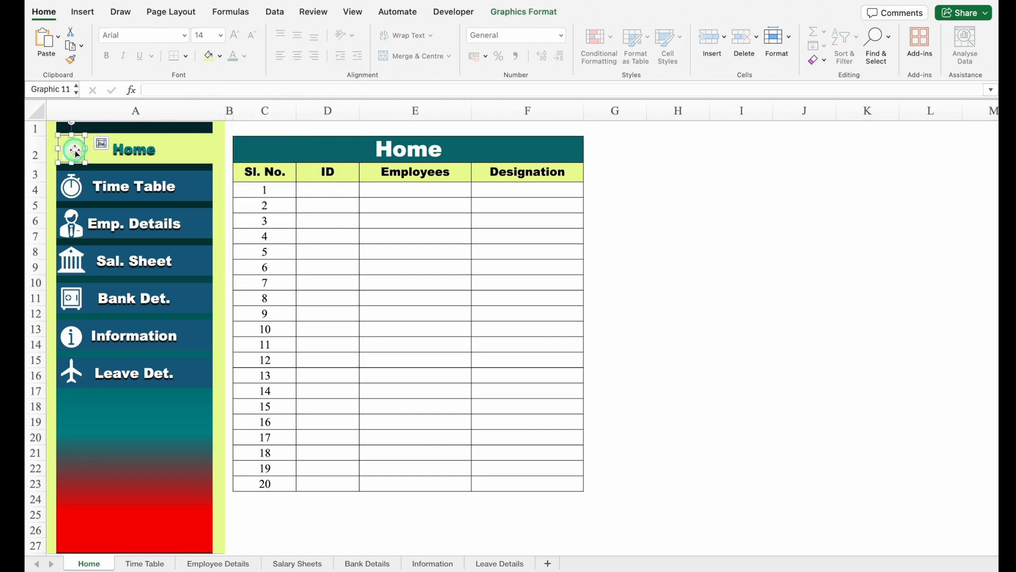
left_click(511, 12)
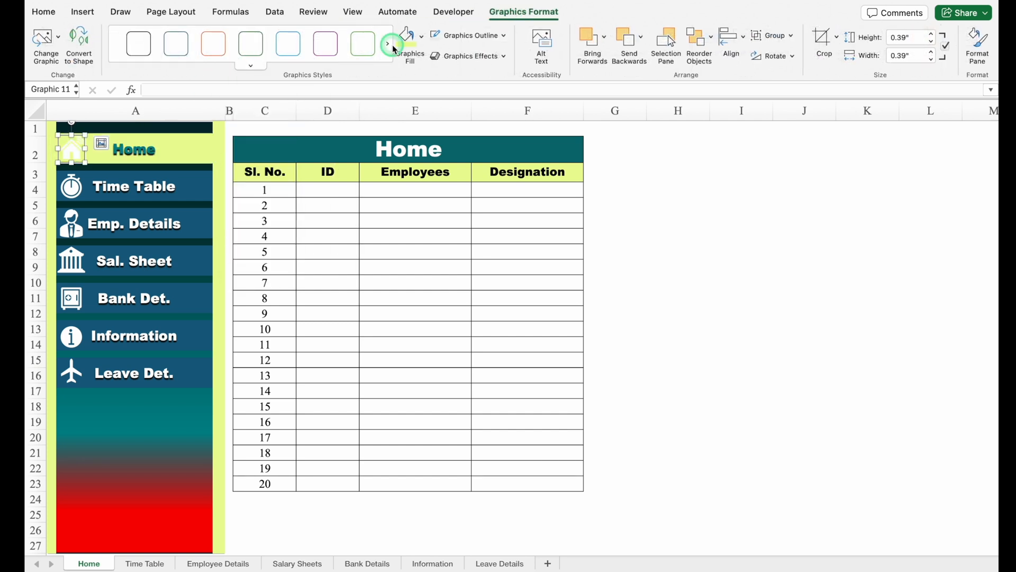
left_click(421, 36)
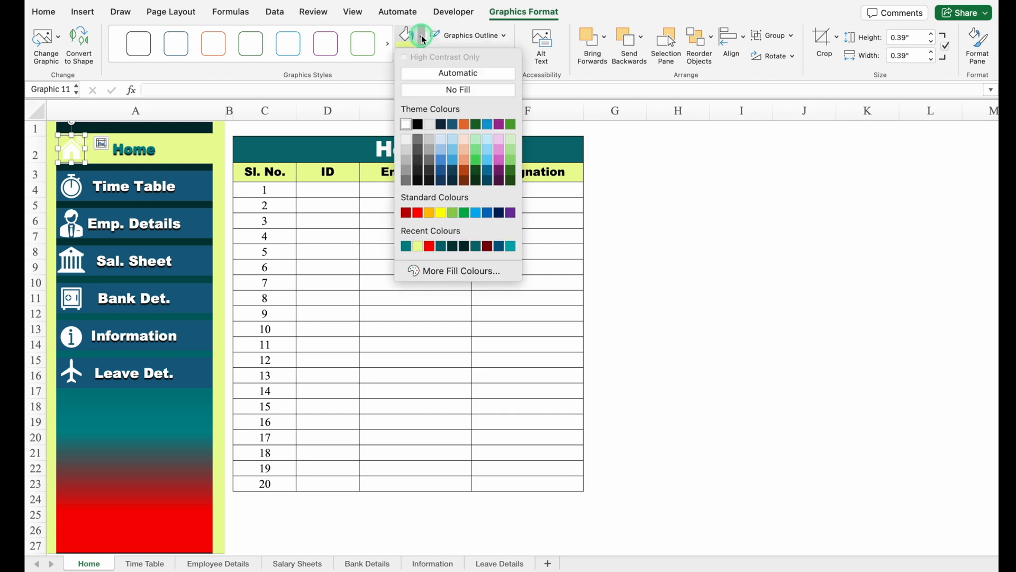
left_click(407, 247)
key("Escape")
- Set the six sidebar buttons from Time Table to Leave Det. on the Home sheet to No Fill
left_click(200, 180, "ctrl")
left_click(192, 227, "ctrl")
left_click(194, 228, "ctrl")
left_click(195, 262, "ctrl")
left_click(177, 302, "ctrl")
left_click(187, 343, "ctrl")
left_click(190, 370, "ctrl")
left_click(512, 14)
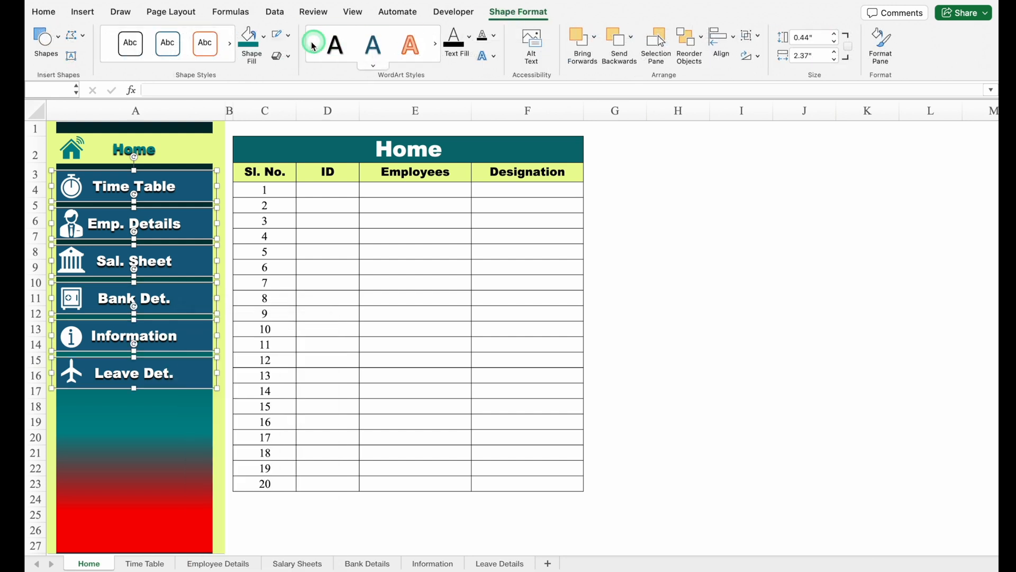
left_click(263, 36)
left_click(281, 90)
left_click(683, 236)
- Delete the sidebar's left yellow-green strip and shorten its right strip so it starts level with the Home button's upper edge
left_click(54, 218)
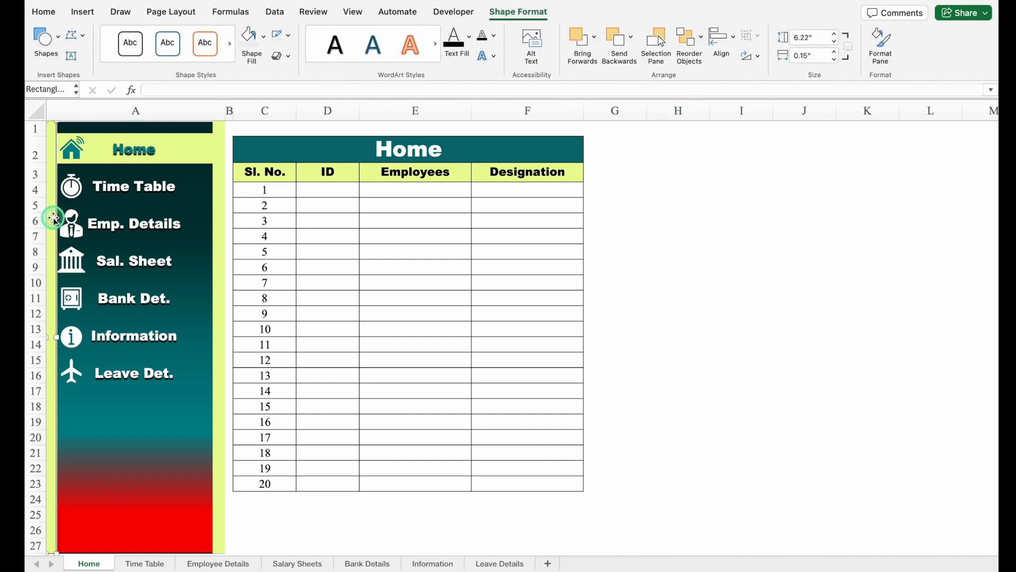
key("Delete")
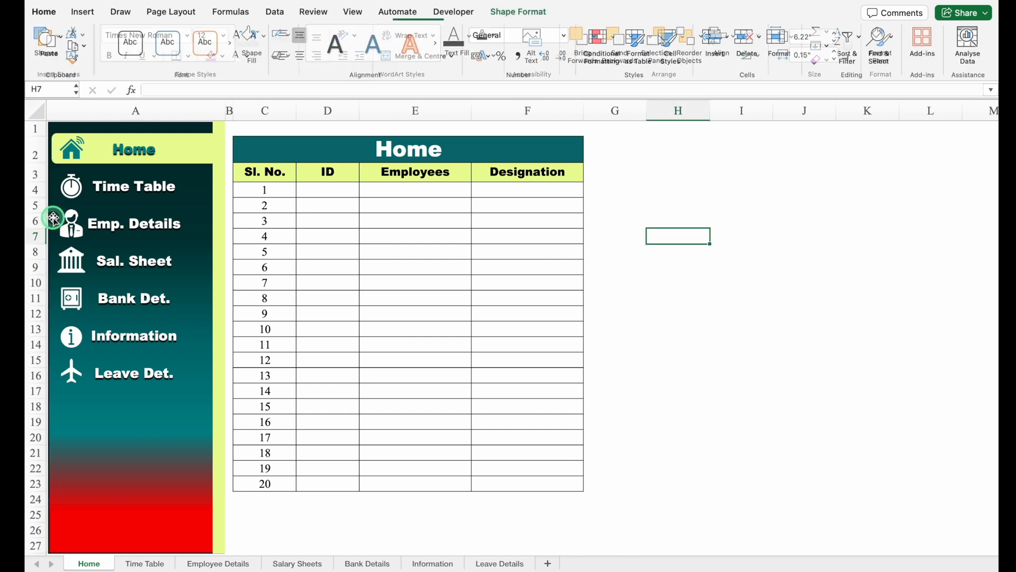
left_click(218, 145)
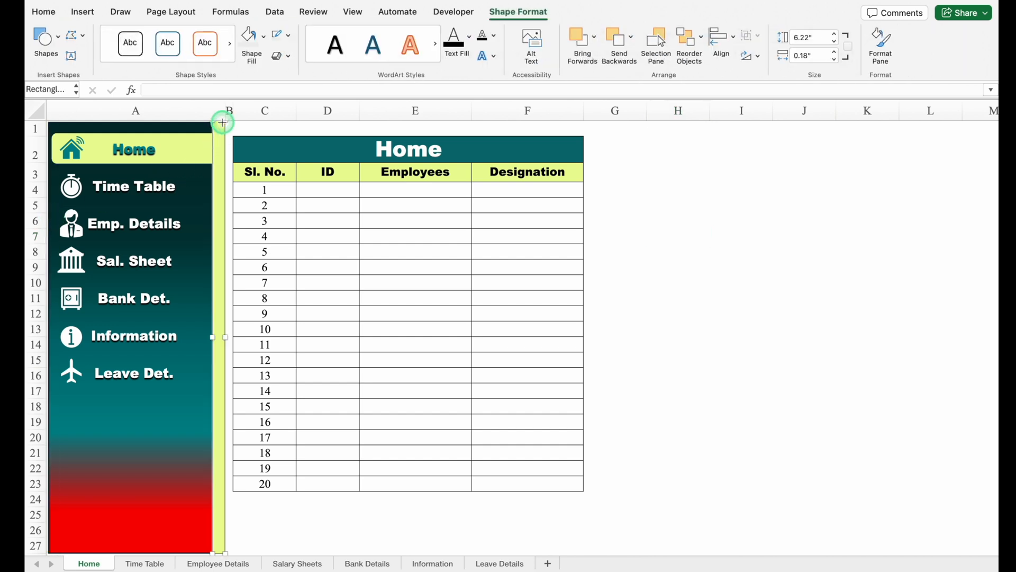
left_click_drag(222, 122, 222, 133)
left_click(615, 205)
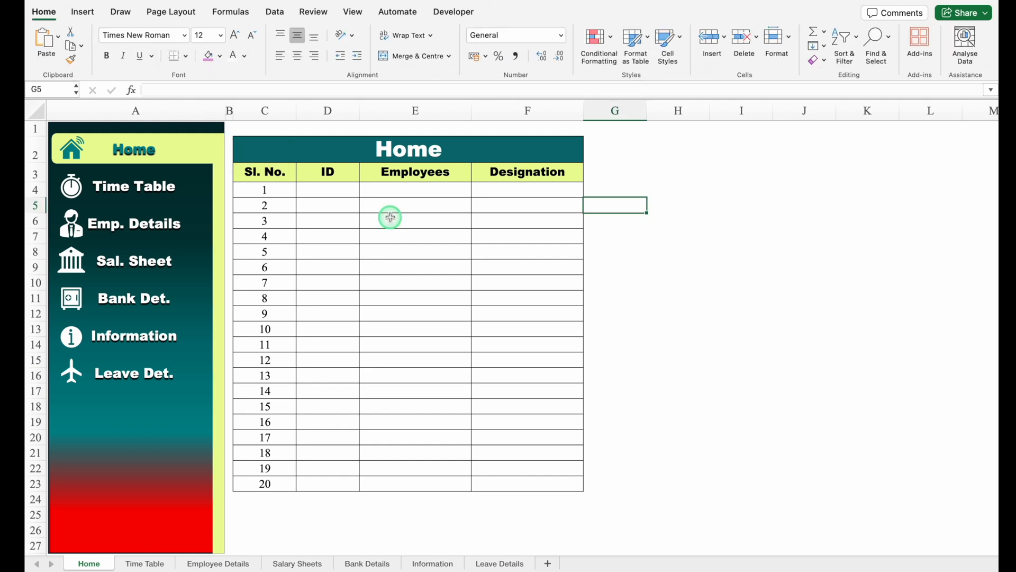
- On the Time Table sheet, set all seven sidebar buttons from Home to Leave Det. to No Fill
left_click(132, 191)
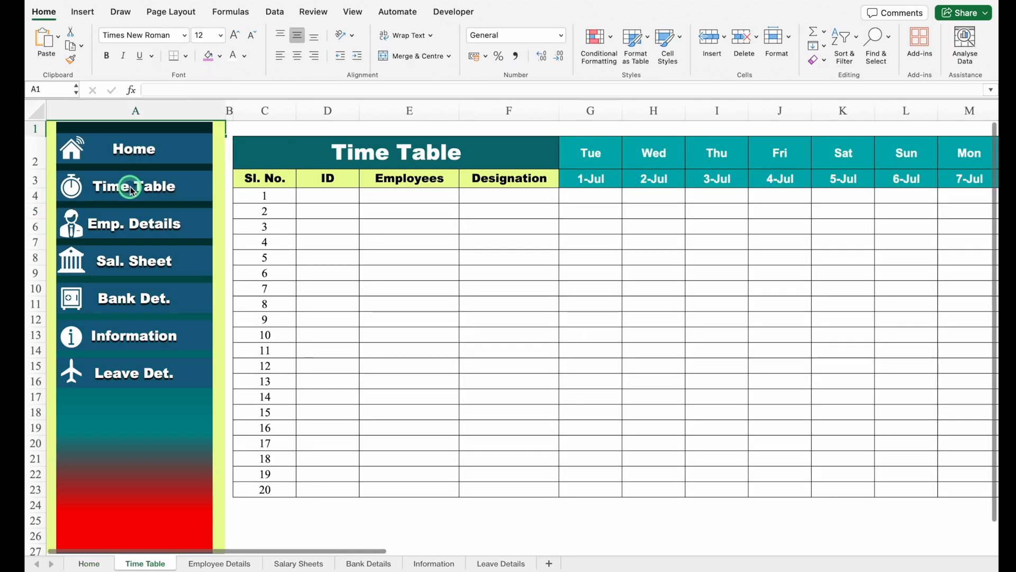
left_click(209, 156, "ctrl")
left_click(202, 188, "ctrl")
left_click(202, 224, "ctrl")
left_click(191, 260, "ctrl")
left_click(191, 298, "ctrl")
left_click(194, 338, "ctrl")
left_click(191, 375, "ctrl")
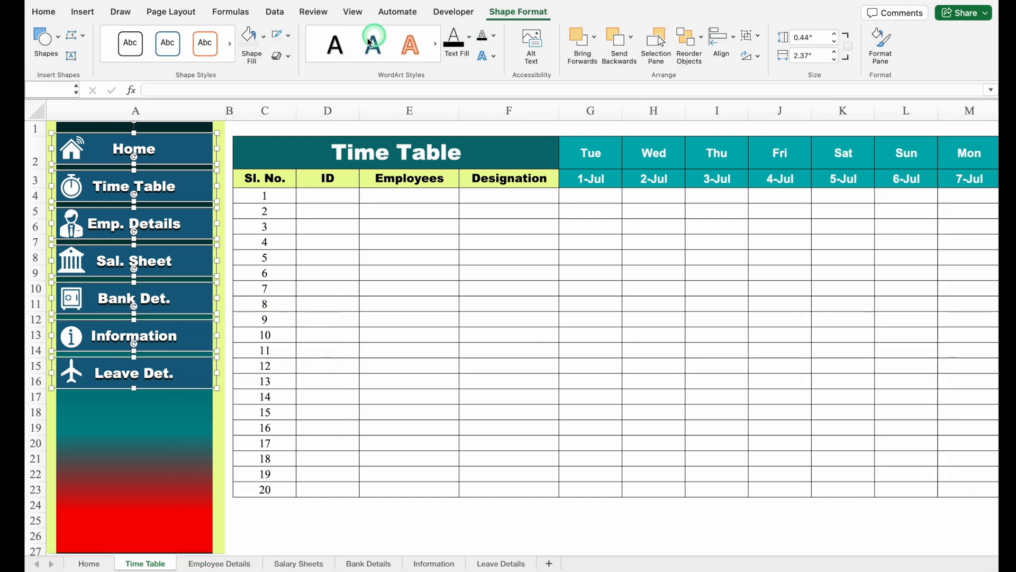
left_click(264, 36)
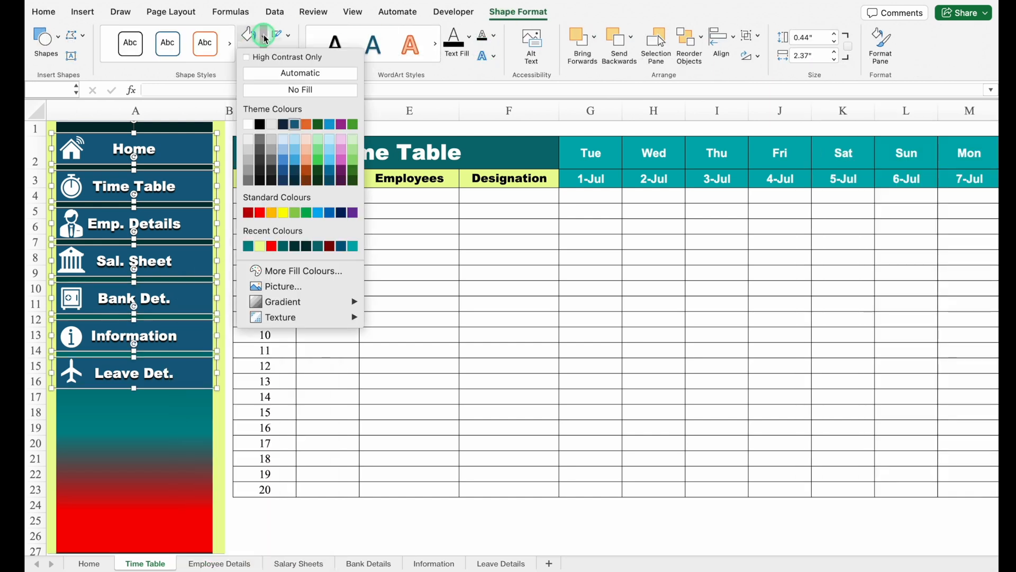
left_click(279, 91)
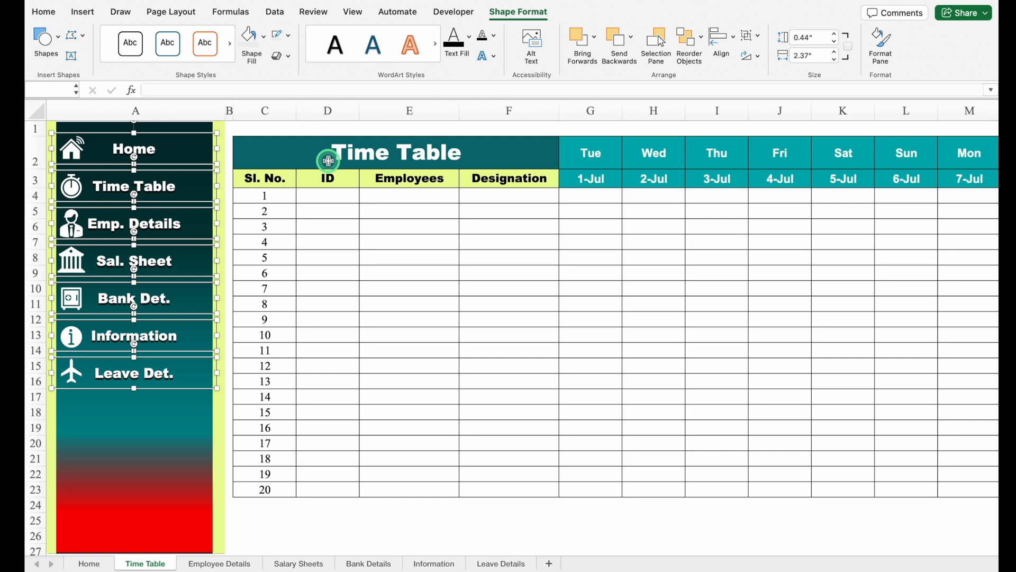
left_click(285, 198)
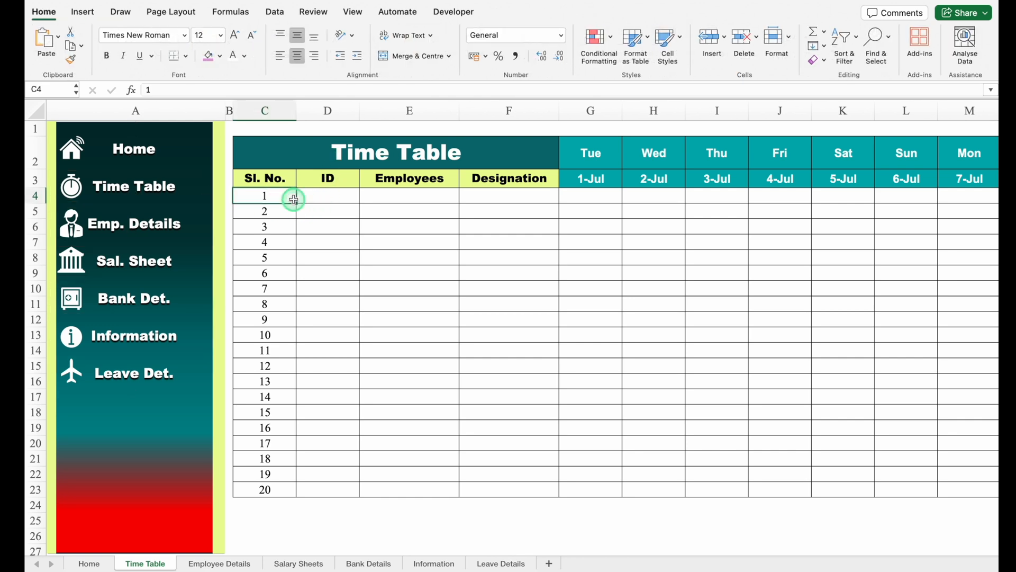
- Fill the Time Table button with light yellow-green and colour its text teal
right_click(185, 190)
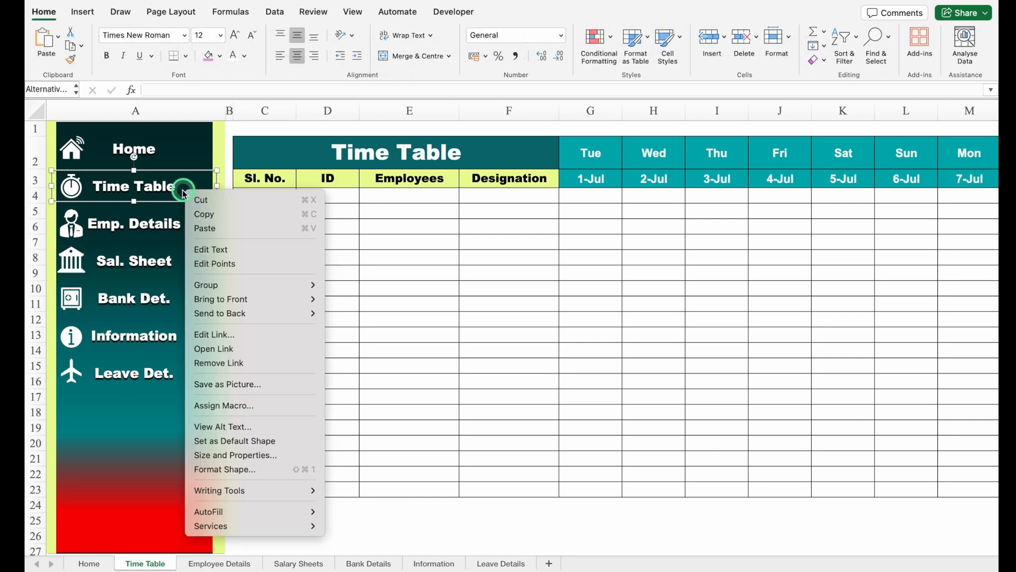
left_click(184, 190)
left_click(264, 39)
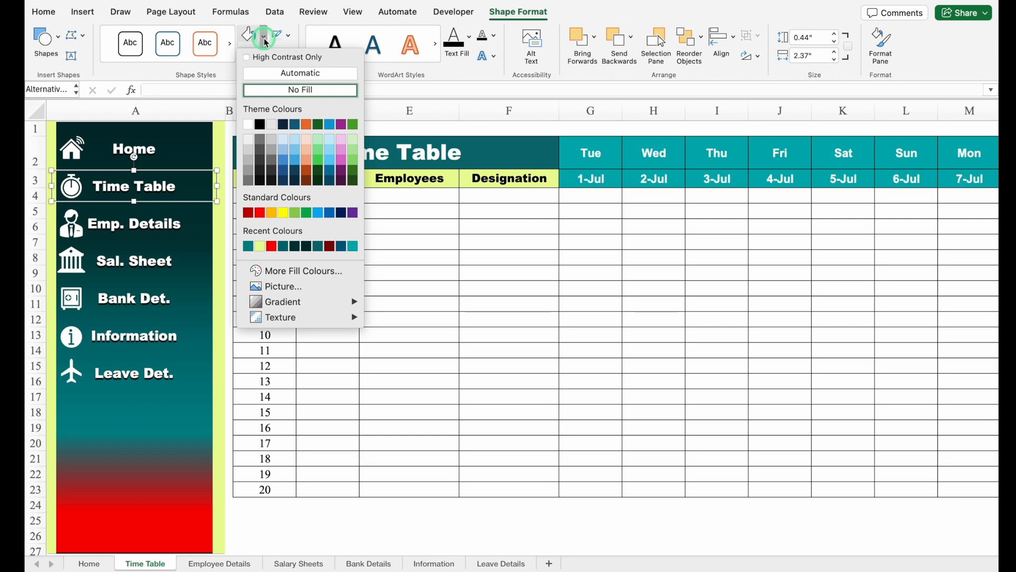
left_click(260, 246)
left_click(458, 46)
left_click(466, 245)
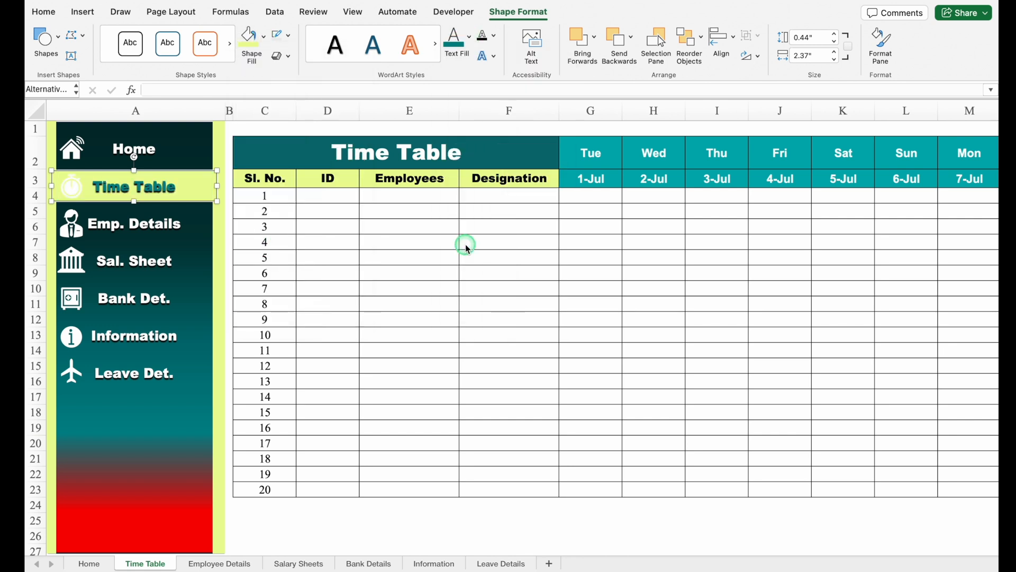
- Fill the stopwatch icon on the Time Table button with teal, then deselect it
left_click(72, 187)
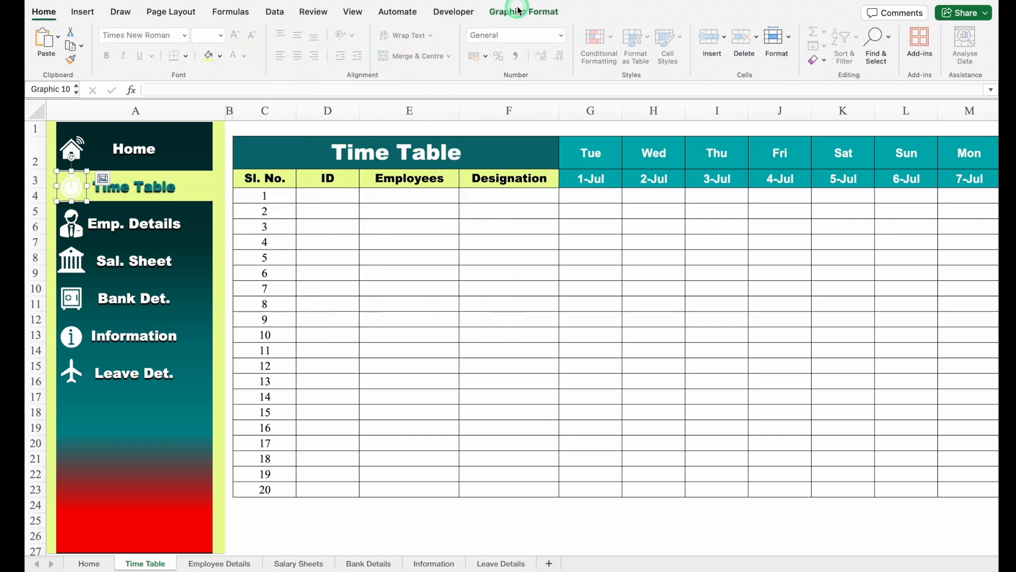
left_click(519, 11)
left_click(421, 36)
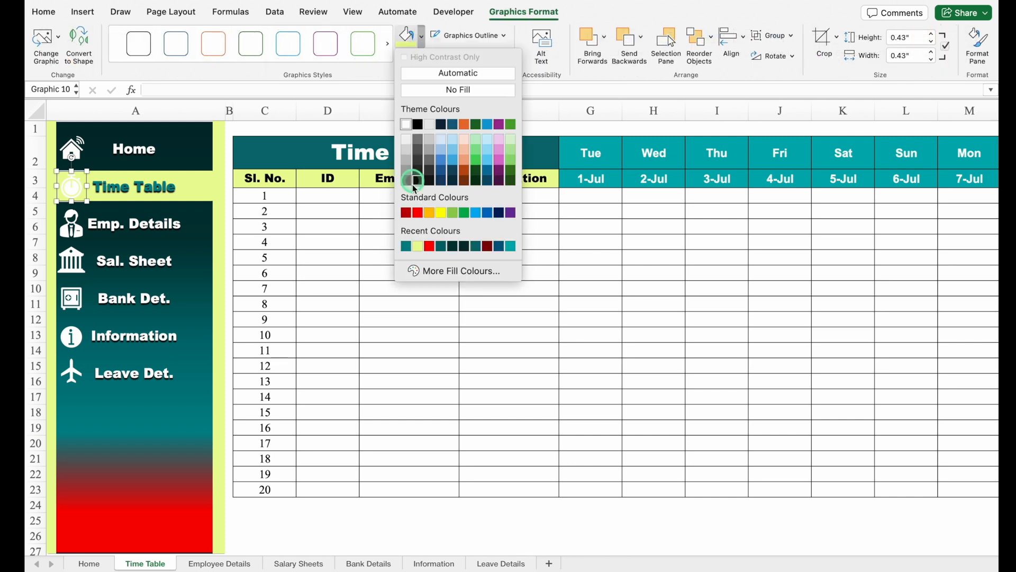
left_click(406, 246)
left_click(409, 272)
- Delete the yellow-green strip along the right edge of the Time Table sheet's sidebar
left_click(220, 166)
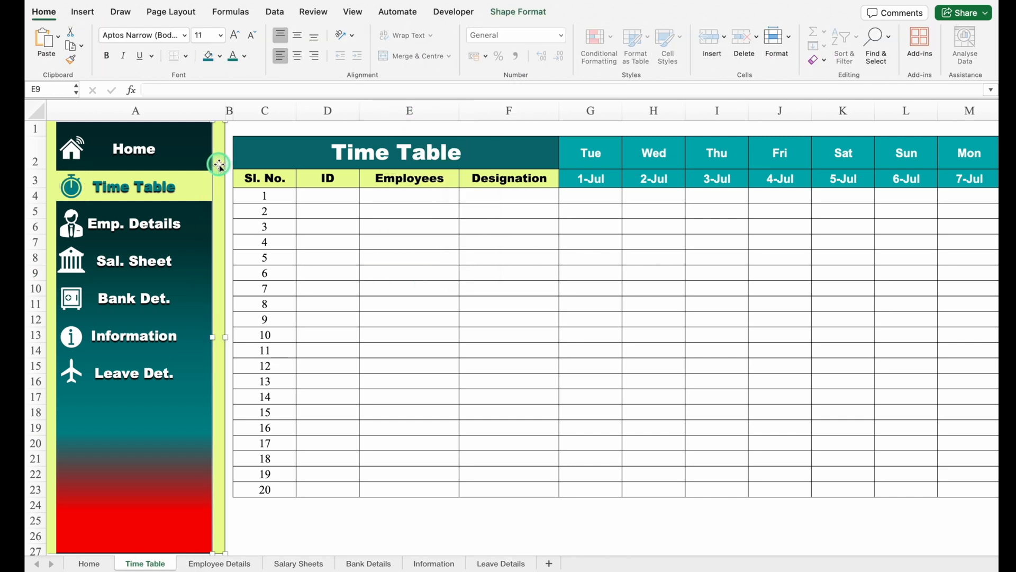
key("Delete")
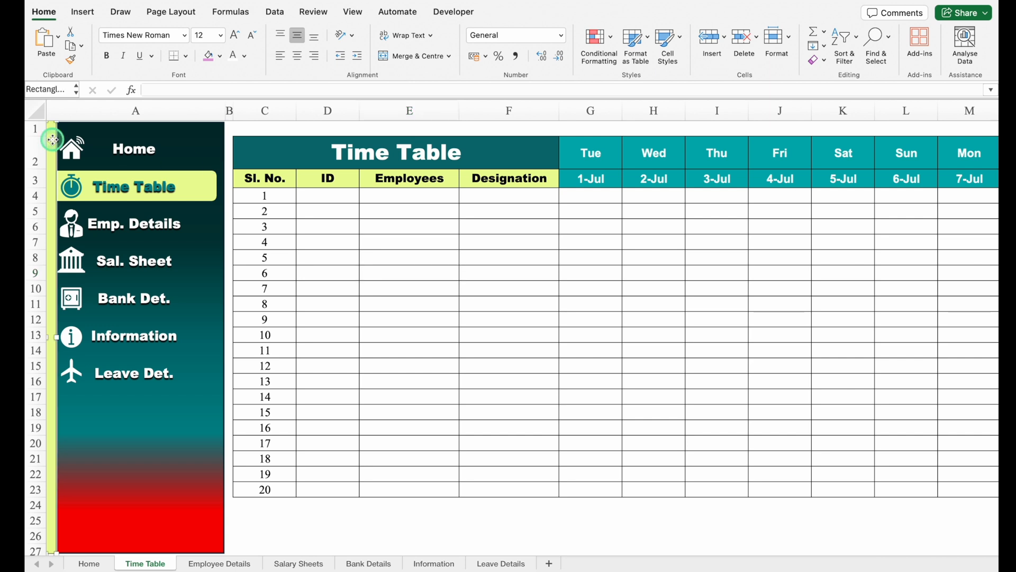
- Shorten the yellow-green strip along the left edge of the Time Table sheet's sidebar so it starts at the Time Table button
left_click(54, 128)
left_click_drag(54, 124, 57, 171)
key("Escape")
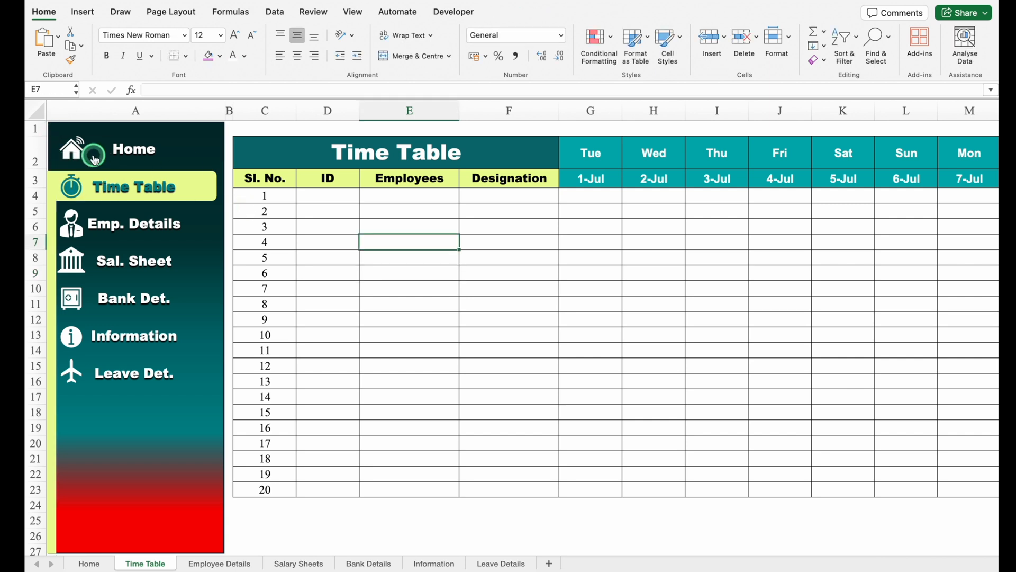
- Test the sidebar links by going to the Home sheet and back to the Time Table sheet
left_click(151, 153)
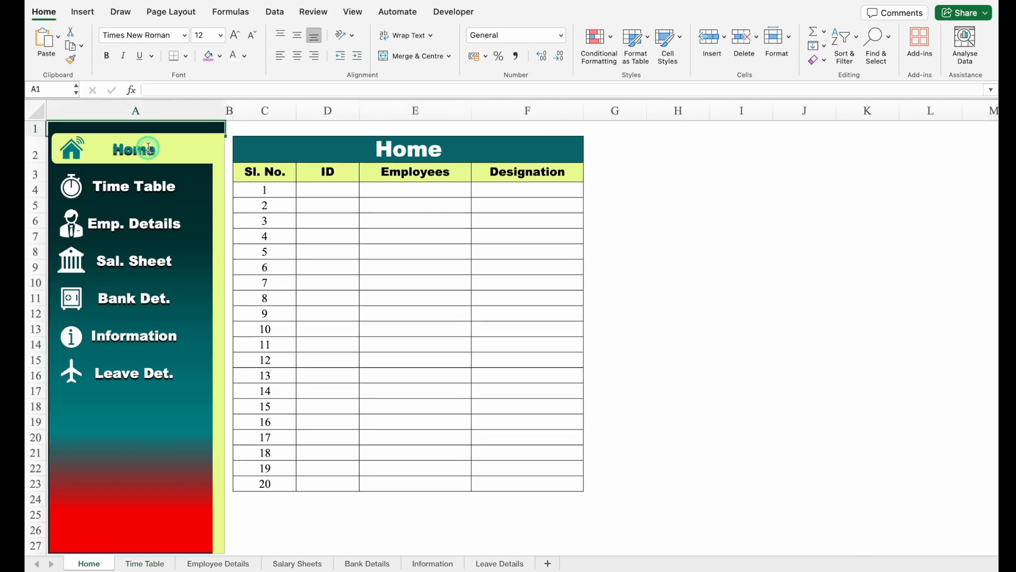
left_click(159, 188)
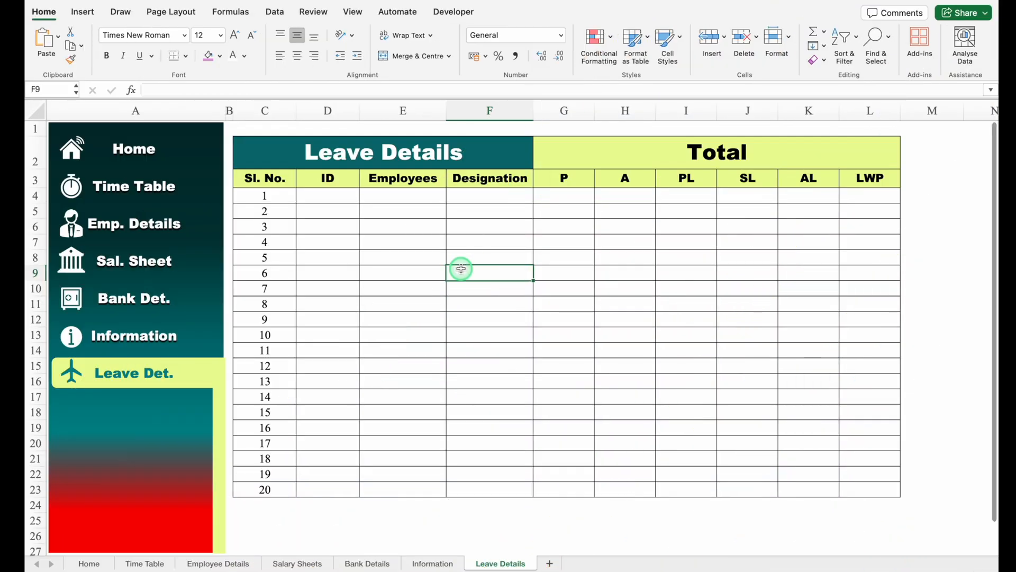
- Test all seven sidebar links in order from Home through Leave Det., checking each sheet's highlighted button
left_click(142, 151)
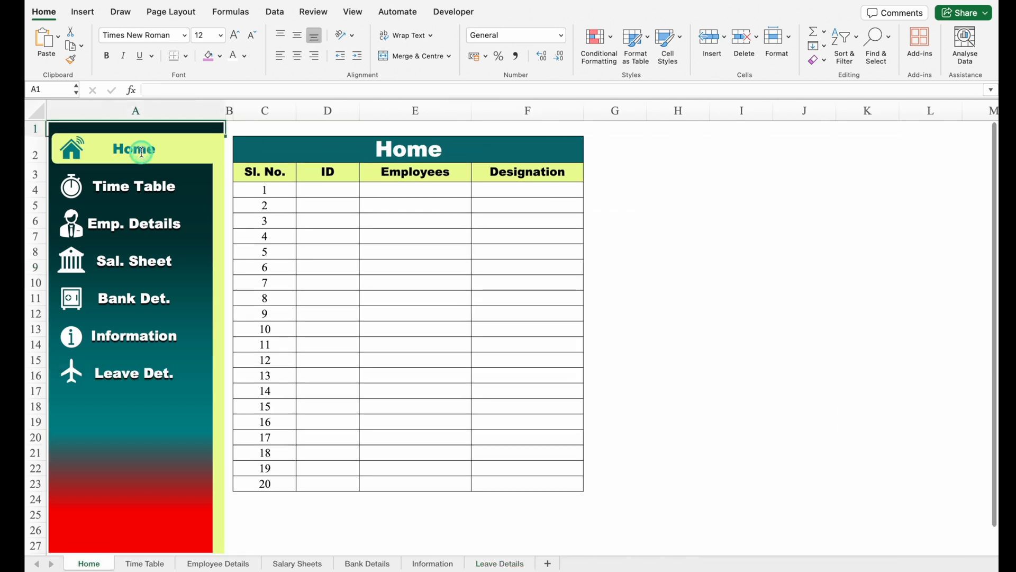
left_click(142, 185)
left_click(146, 224)
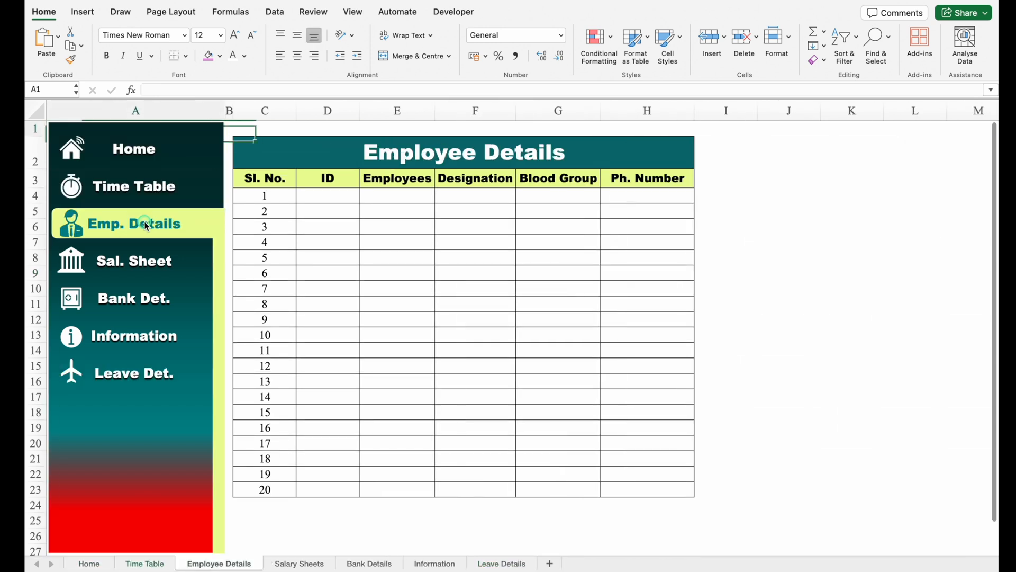
left_click(141, 259)
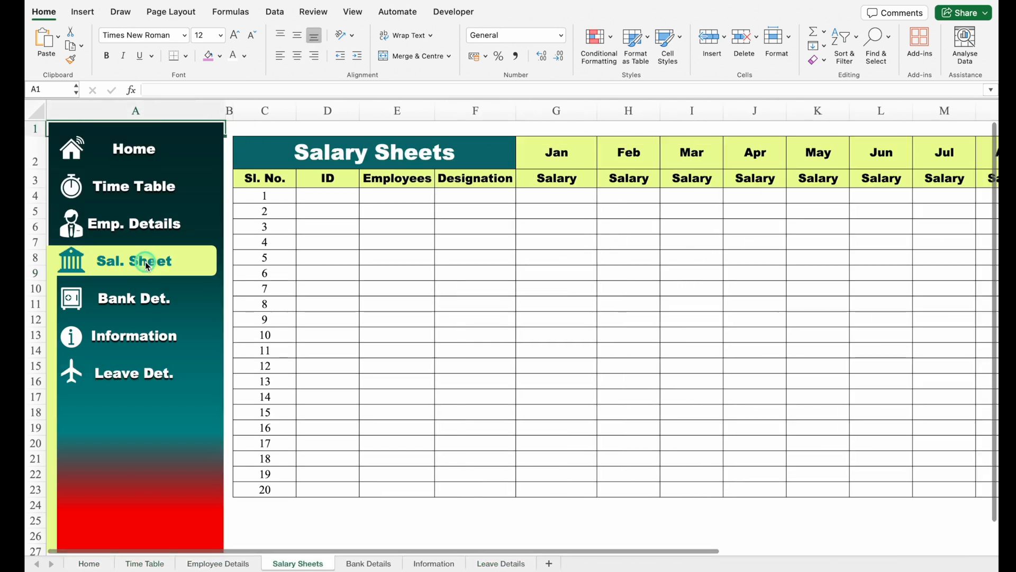
left_click(147, 300)
left_click(142, 334)
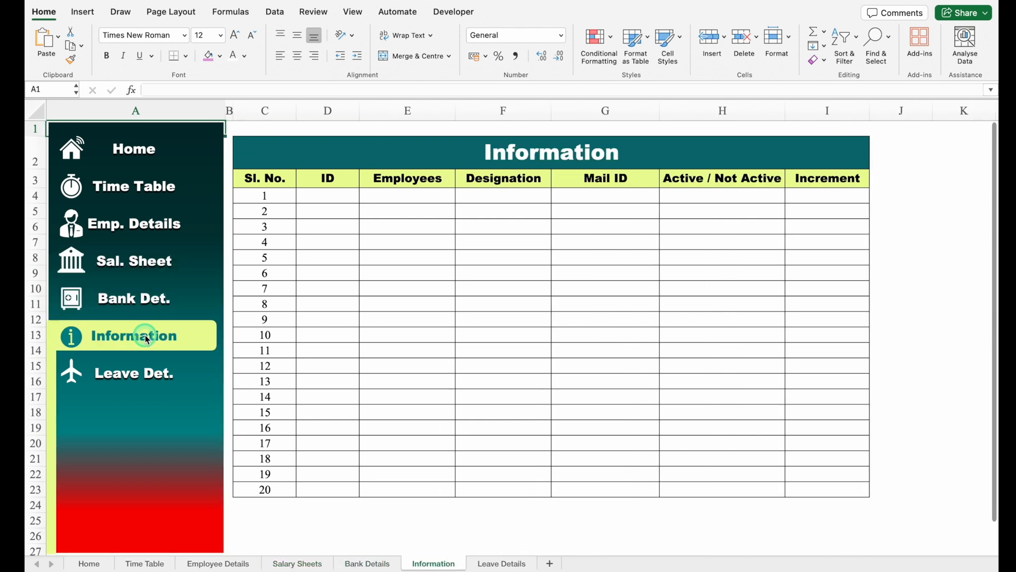
left_click(148, 380)
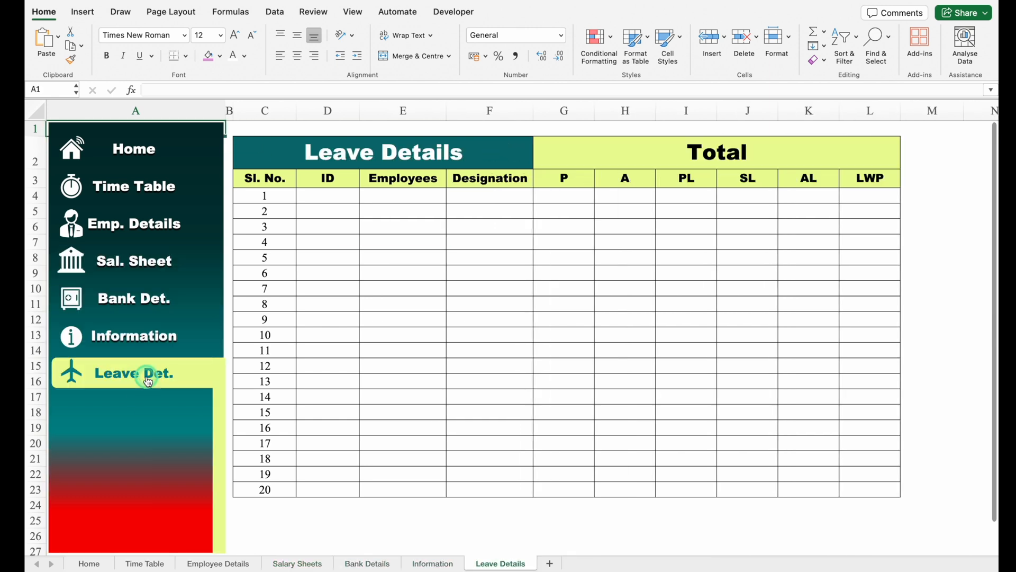